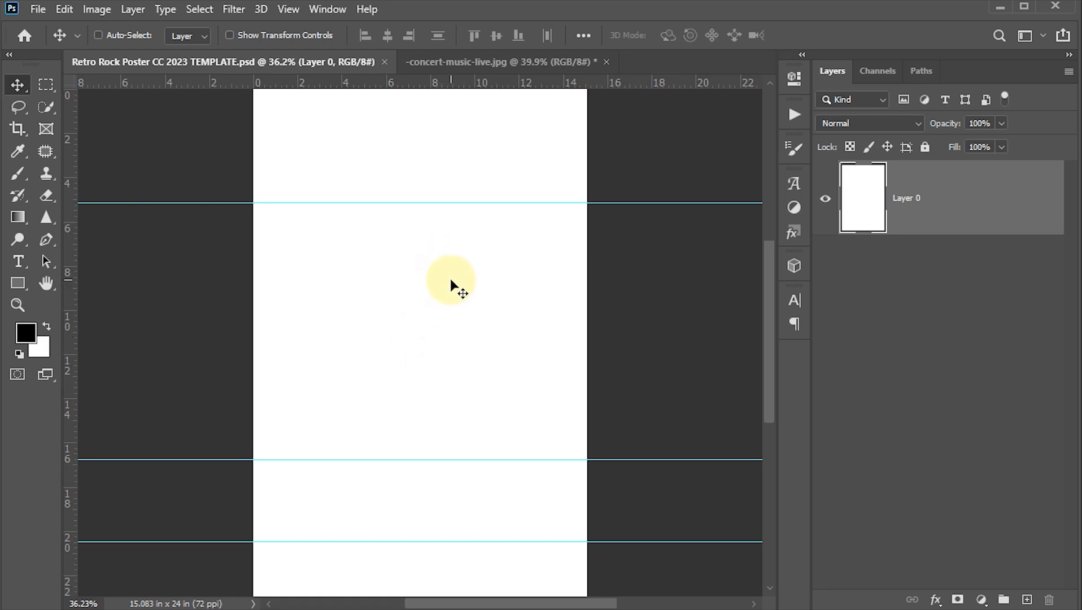
{"action": "left_click_drag", "start_coordinate": [460, 85], "coordinate": [461, 364]}
{"action": "left_click_drag", "start_coordinate": [61, 323], "coordinate": [428, 316]}
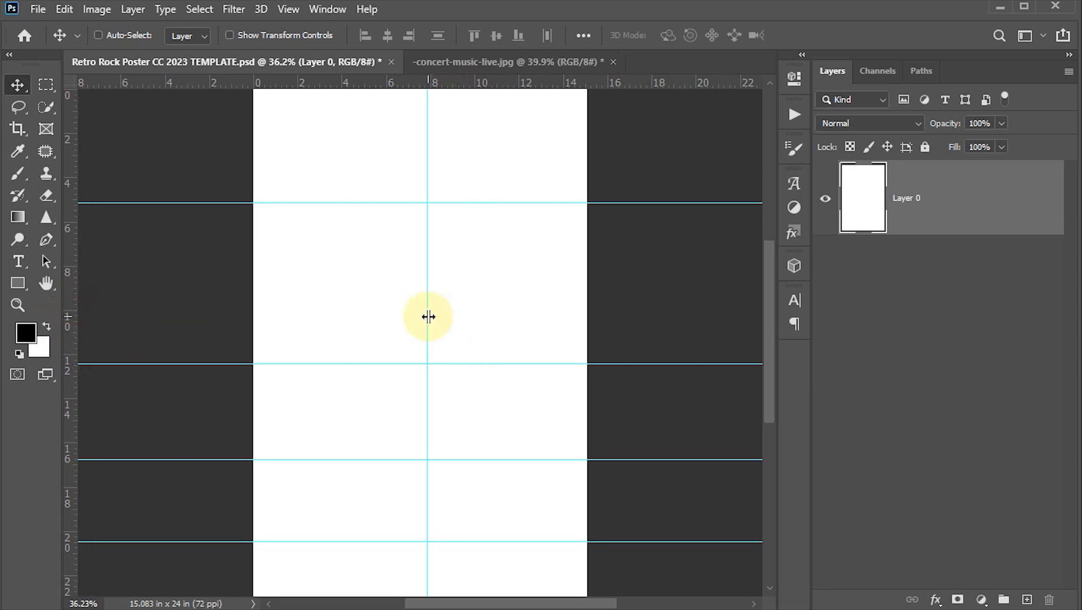
{"action": "key", "text": "ctrl+z"}
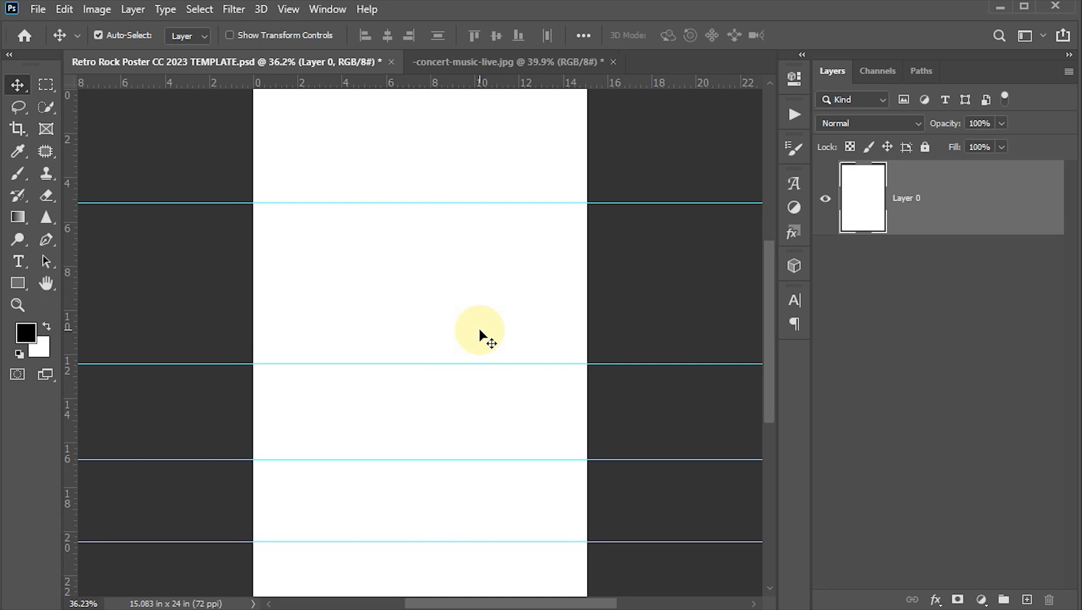
{"action": "key", "text": "ctrl+z"}
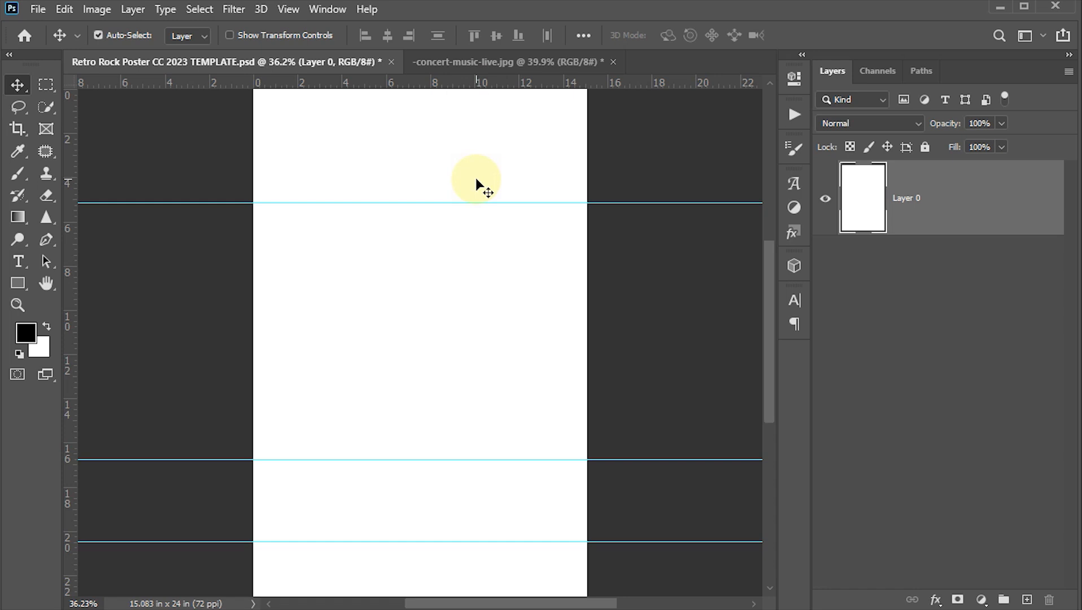
Hide the guides and add a Gradient Overlay effect to Layer 0.
{"action": "key", "text": "ctrl+semicolon"}
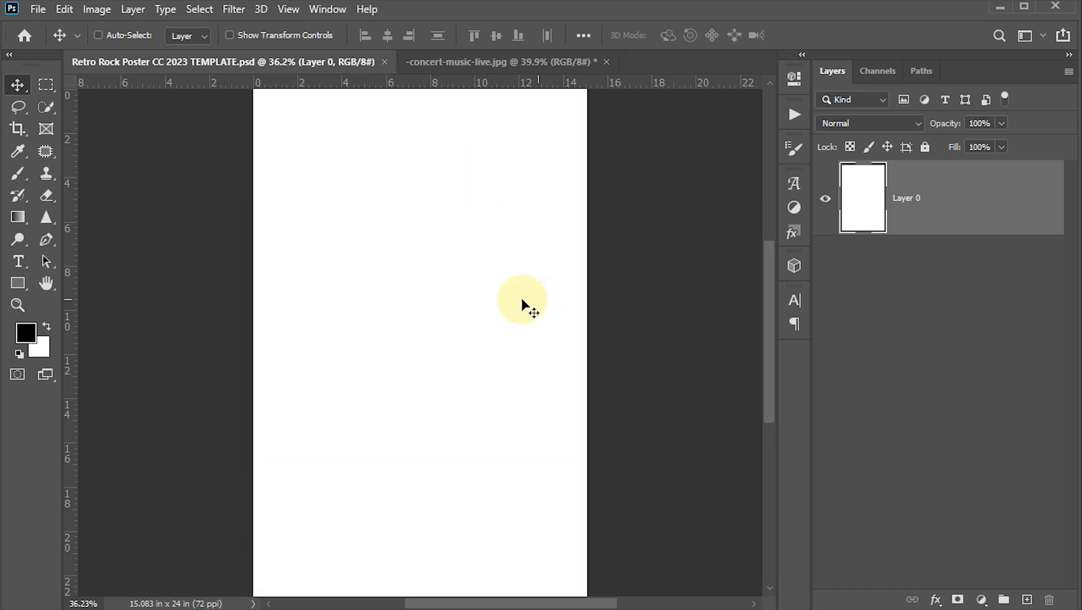
{"action": "double_click", "coordinate": [975, 212]}
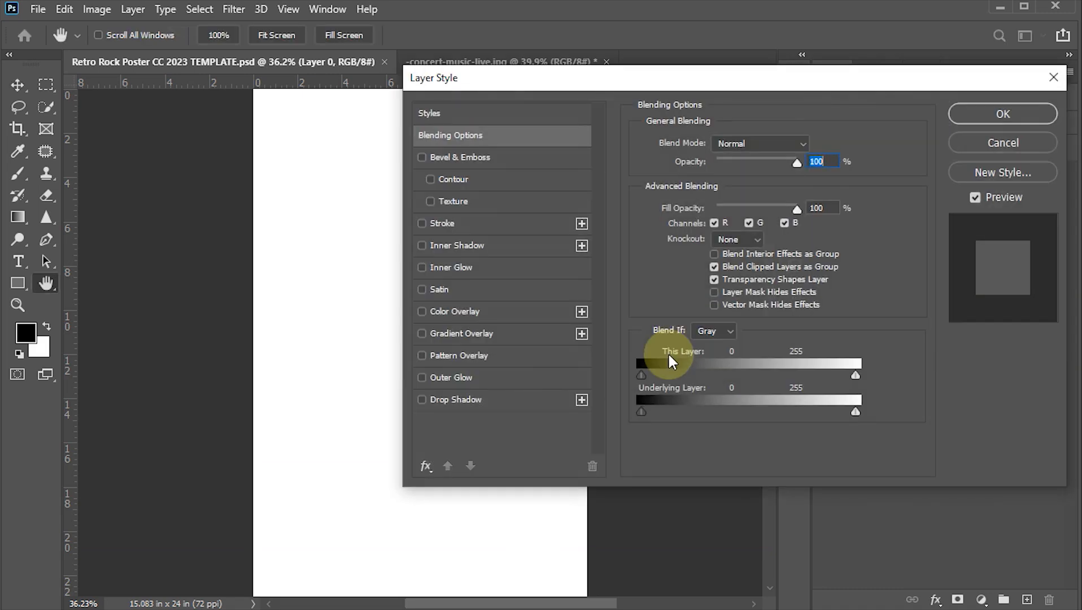
{"action": "left_click", "coordinate": [452, 334]}
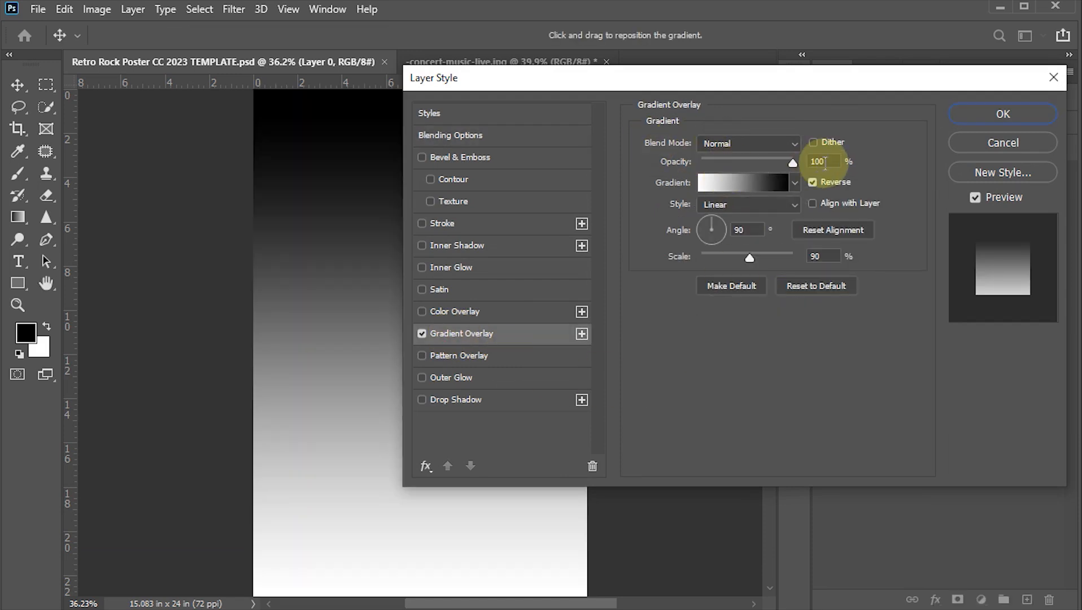
Turn off Reverse for the gradient overlay, align it with the layer and set its scale to 100%.
{"action": "left_click", "coordinate": [811, 182]}
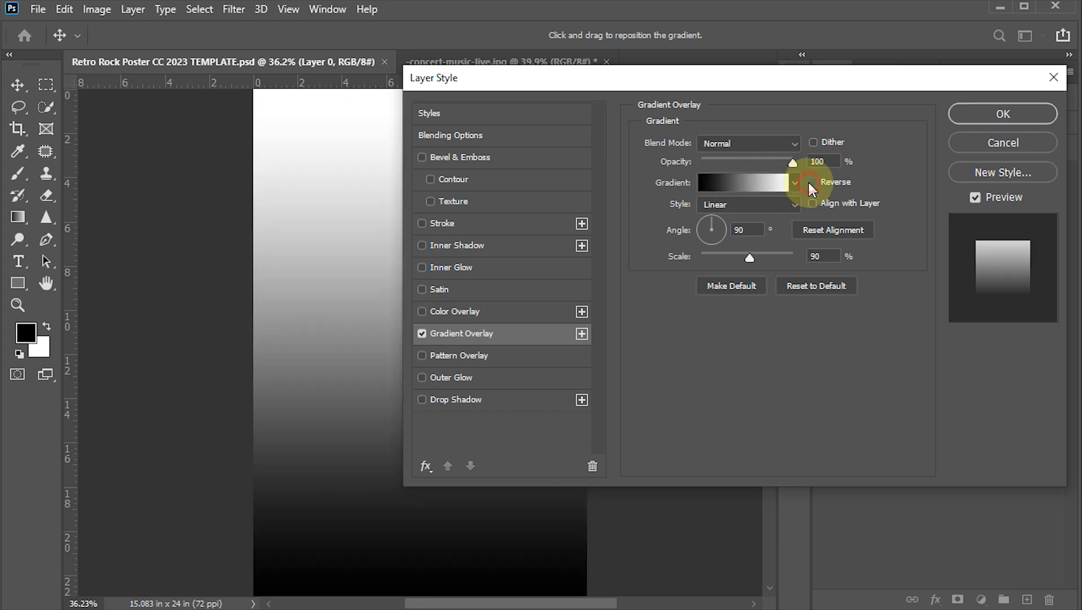
{"action": "left_click", "coordinate": [814, 203]}
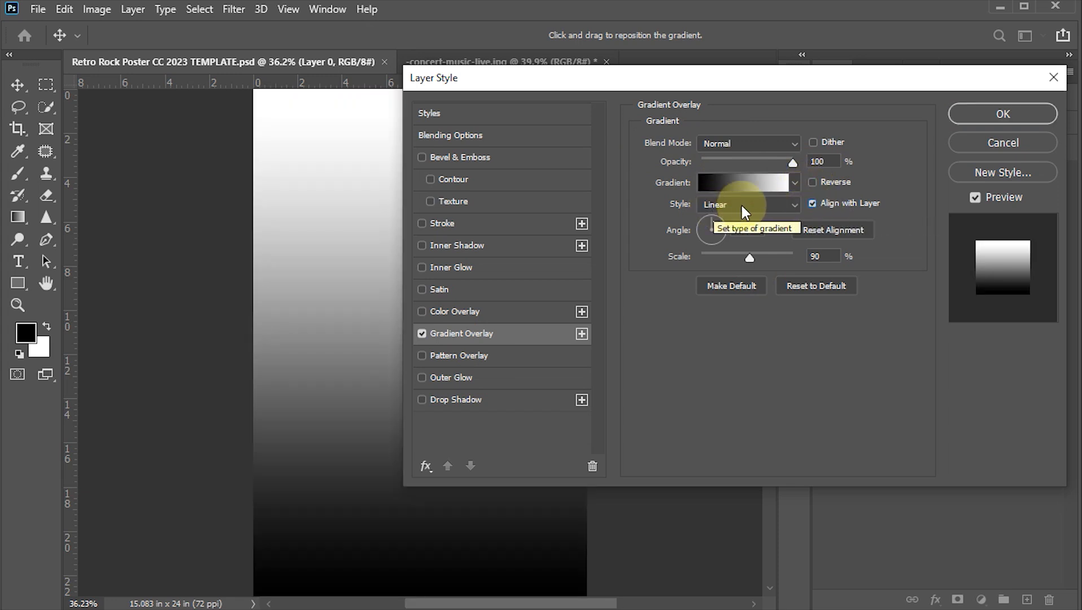
{"action": "left_click_drag", "start_coordinate": [757, 229], "coordinate": [701, 230]}
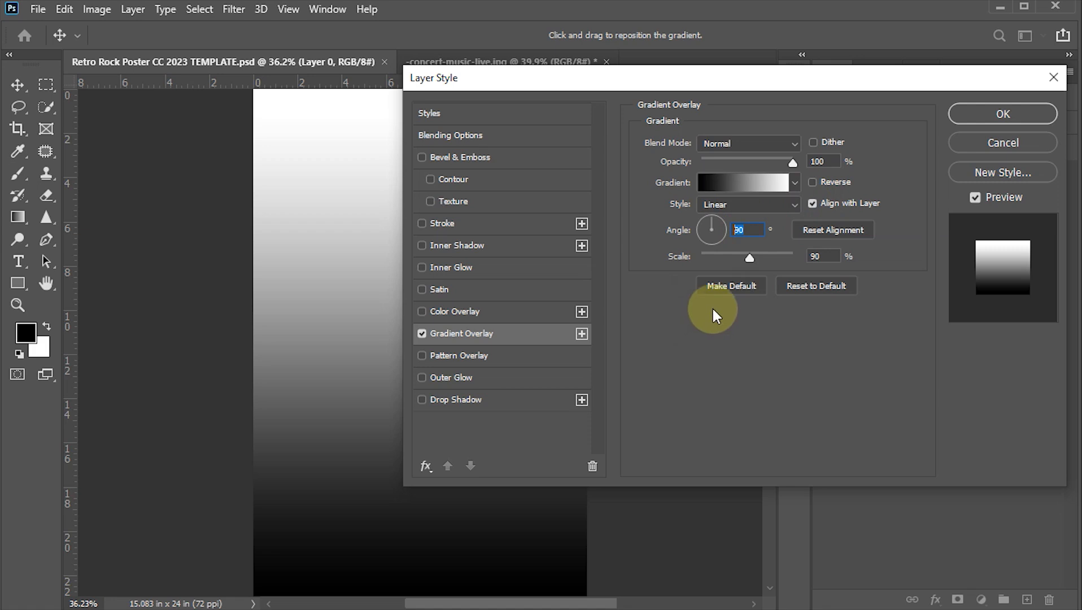
{"action": "left_click_drag", "start_coordinate": [835, 253], "coordinate": [779, 253]}
{"action": "type", "text": "100"}
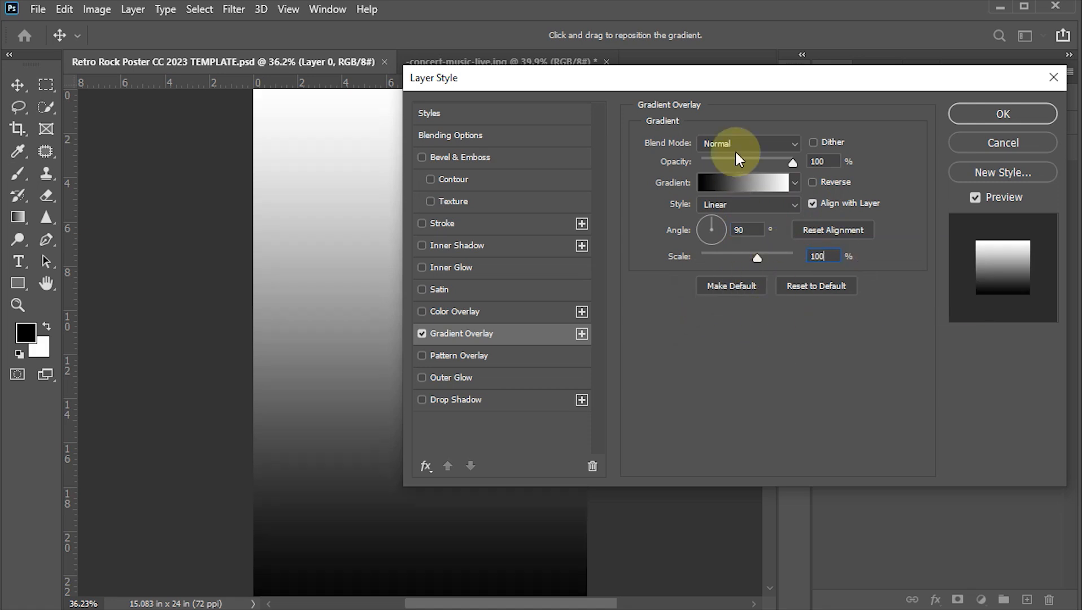
Open the overlay's gradient for editing and try a light red, df4c4c, on its black color stop.
{"action": "left_click", "coordinate": [736, 180]}
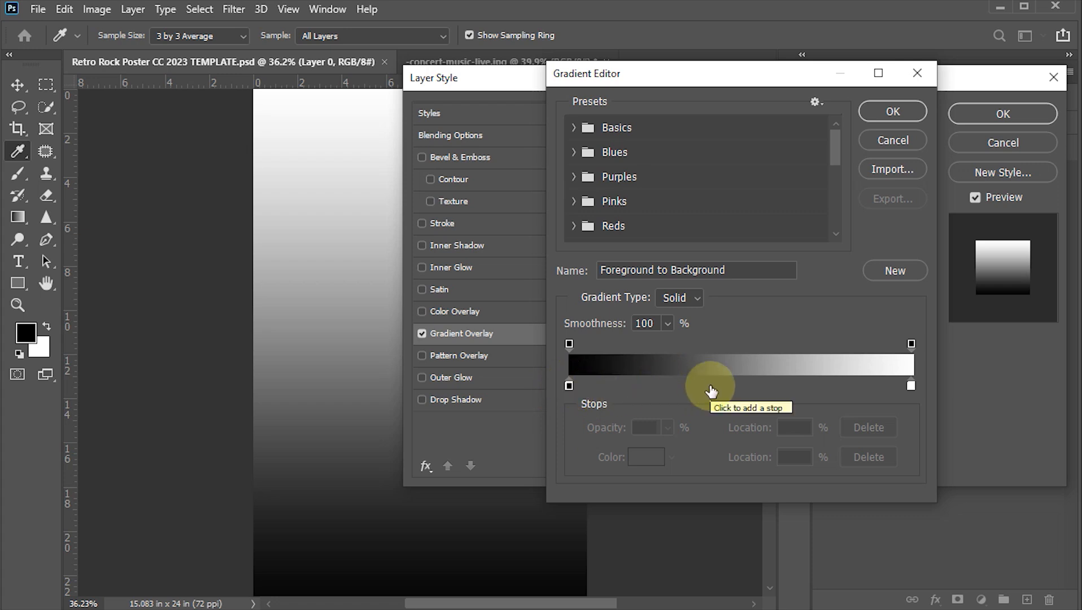
{"action": "left_click", "coordinate": [569, 386]}
{"action": "double_click", "coordinate": [569, 386]}
{"action": "mouse_move", "coordinate": [667, 359]}
{"action": "left_mouse_down"}
{"action": "mouse_move", "coordinate": [675, 274]}
{"action": "mouse_move", "coordinate": [693, 277]}
{"action": "mouse_move", "coordinate": [698, 247]}
{"action": "left_mouse_up"}
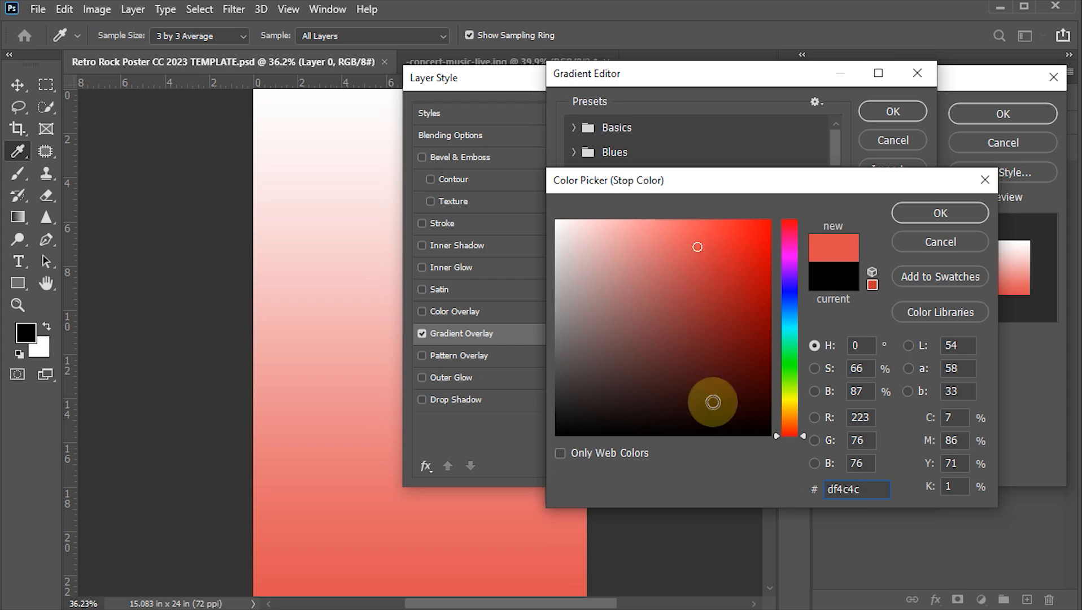
{"action": "double_click", "coordinate": [847, 489]}
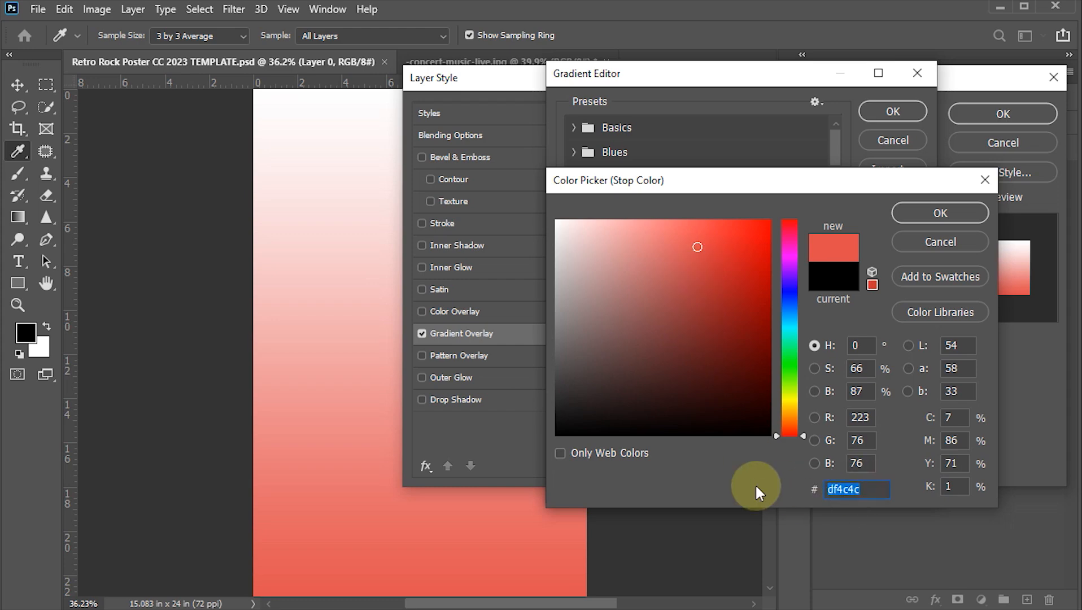
Switch to Notepad and copy the hex code 418eb8 from Bid text.txt.
{"action": "key", "text": "alt+Tab"}
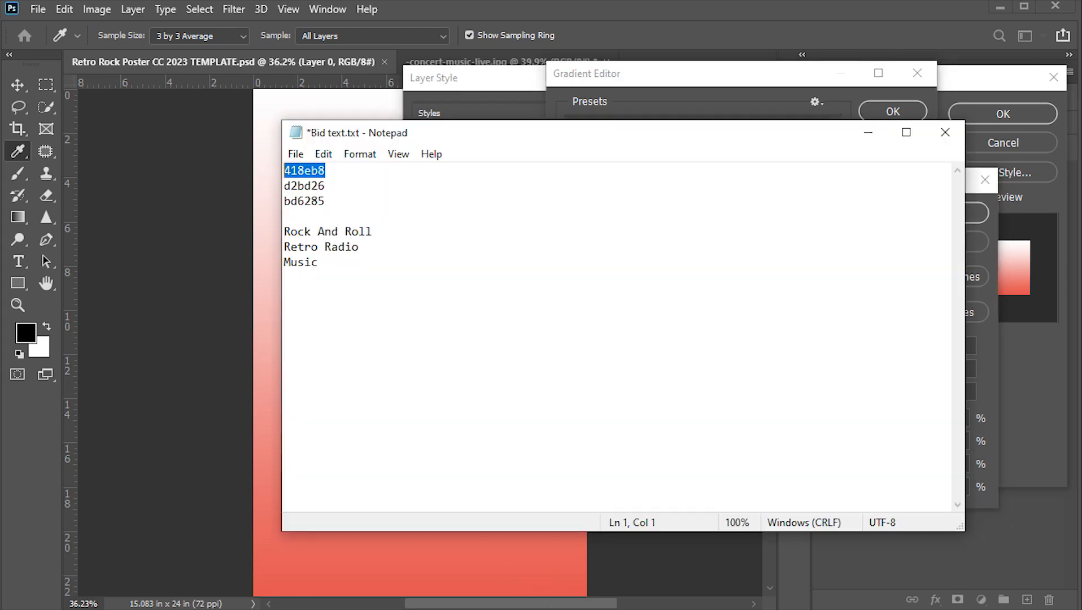
{"action": "left_click", "coordinate": [327, 185]}
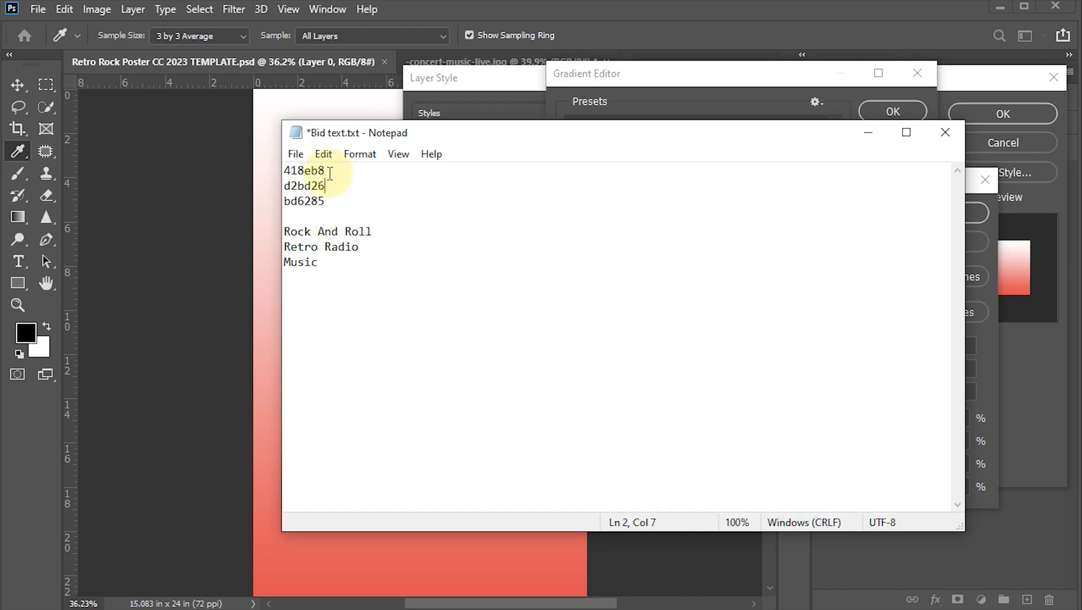
{"action": "left_click_drag", "start_coordinate": [330, 170], "coordinate": [248, 171]}
{"action": "key", "text": "ctrl+c"}
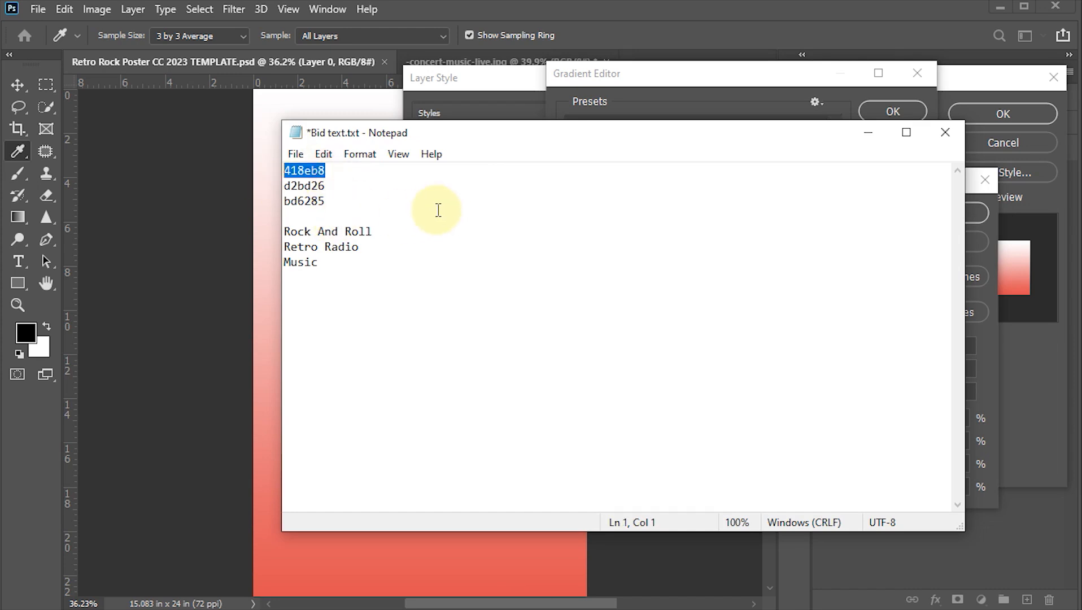
Back in Photoshop, set the gradient's starting color stop to the copied hex code 418eb8.
{"action": "left_click", "coordinate": [792, 555]}
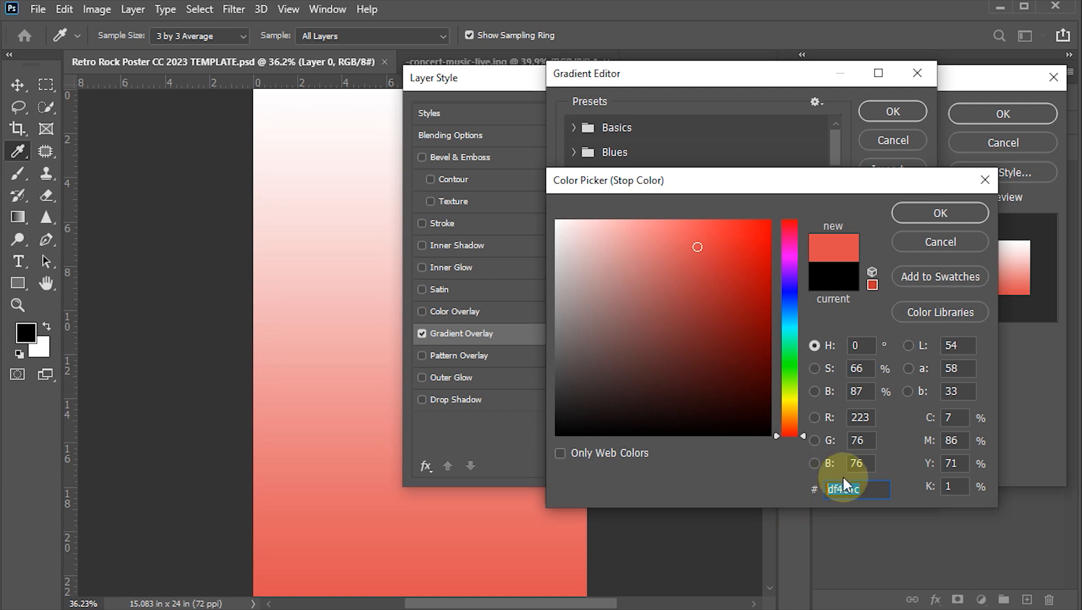
{"action": "left_click_drag", "start_coordinate": [868, 488], "coordinate": [753, 486]}
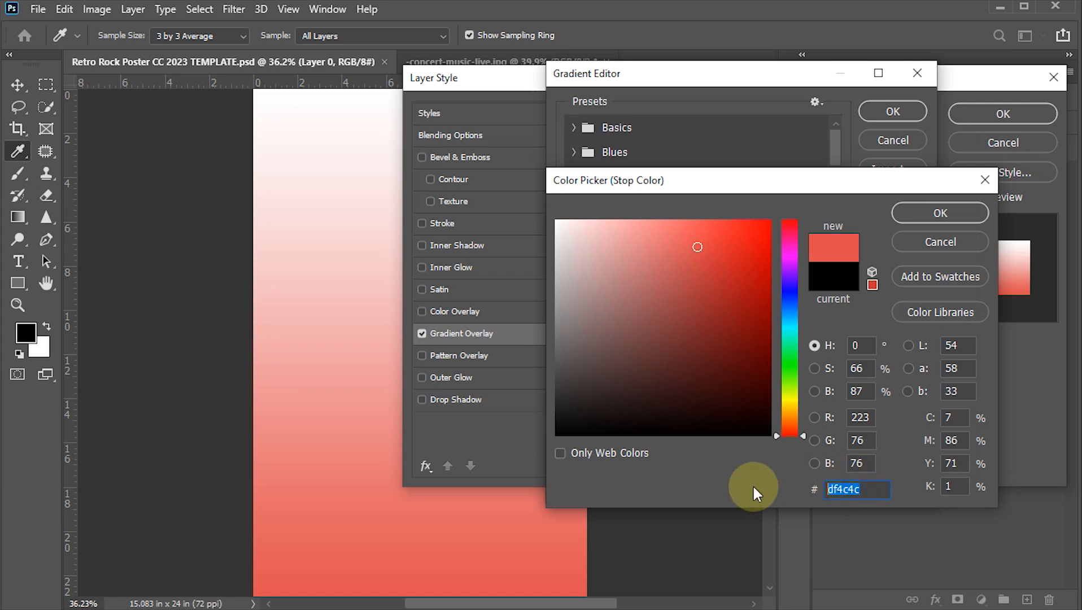
{"action": "key", "text": "ctrl+v"}
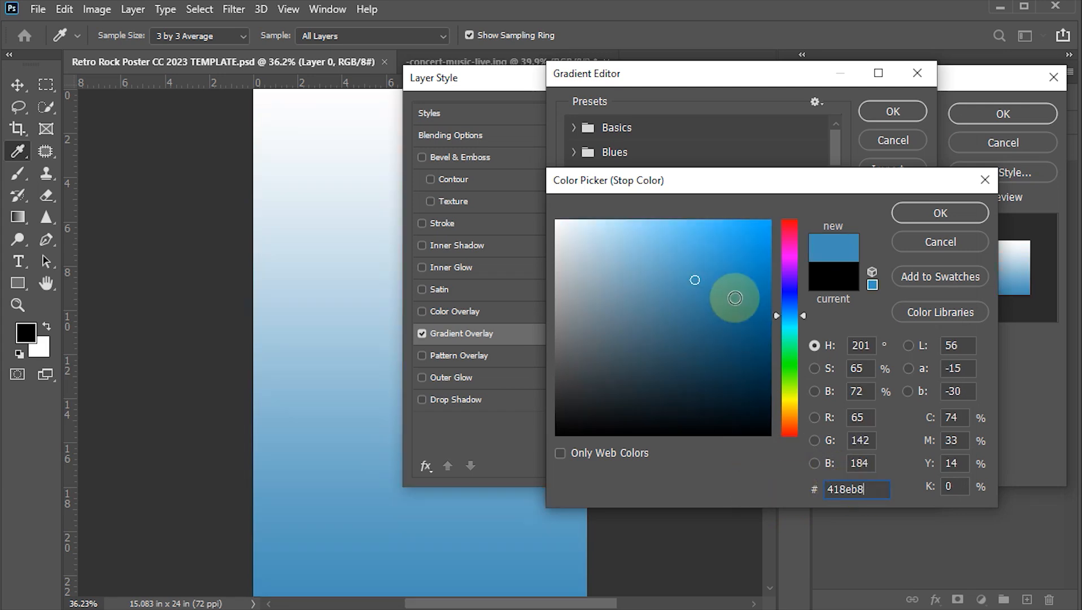
{"action": "left_click", "coordinate": [926, 218]}
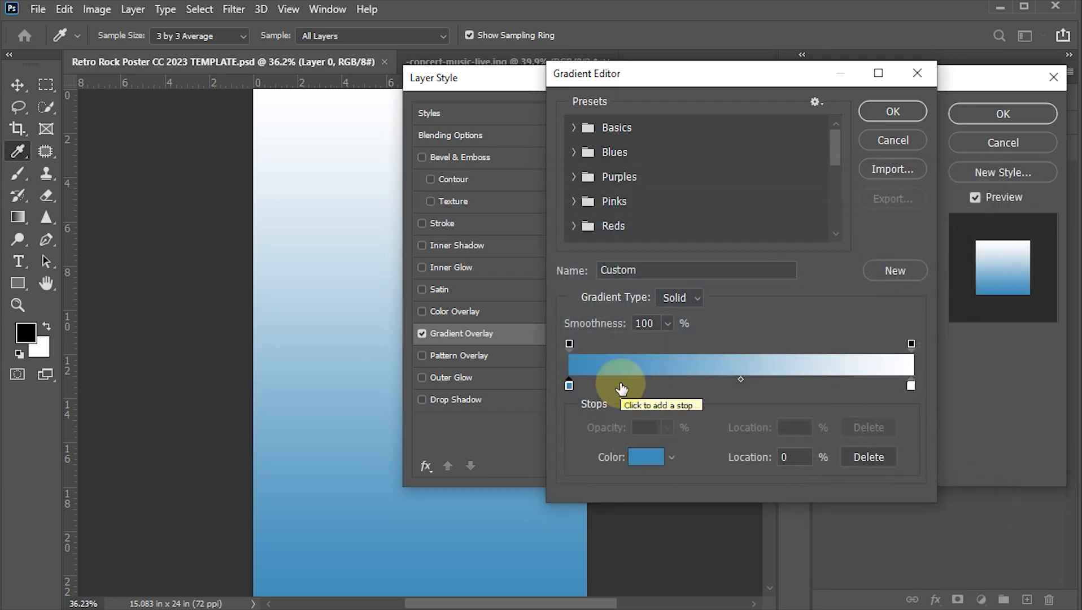
Add a second blue color stop to the gradient and set its location to 30%.
{"action": "left_click", "coordinate": [619, 386]}
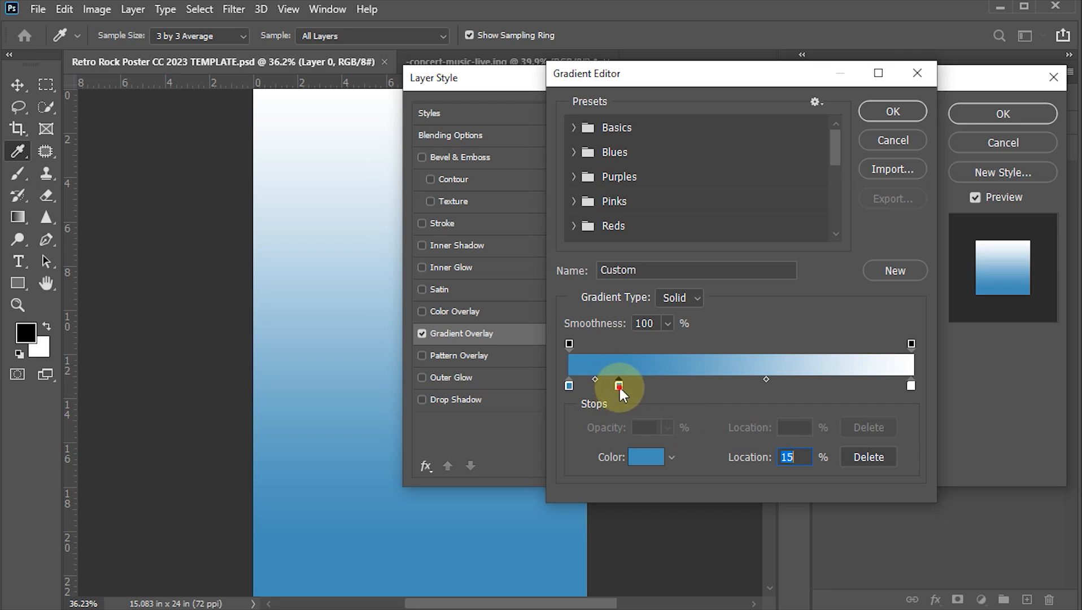
{"action": "left_click_drag", "start_coordinate": [619, 386], "coordinate": [643, 386]}
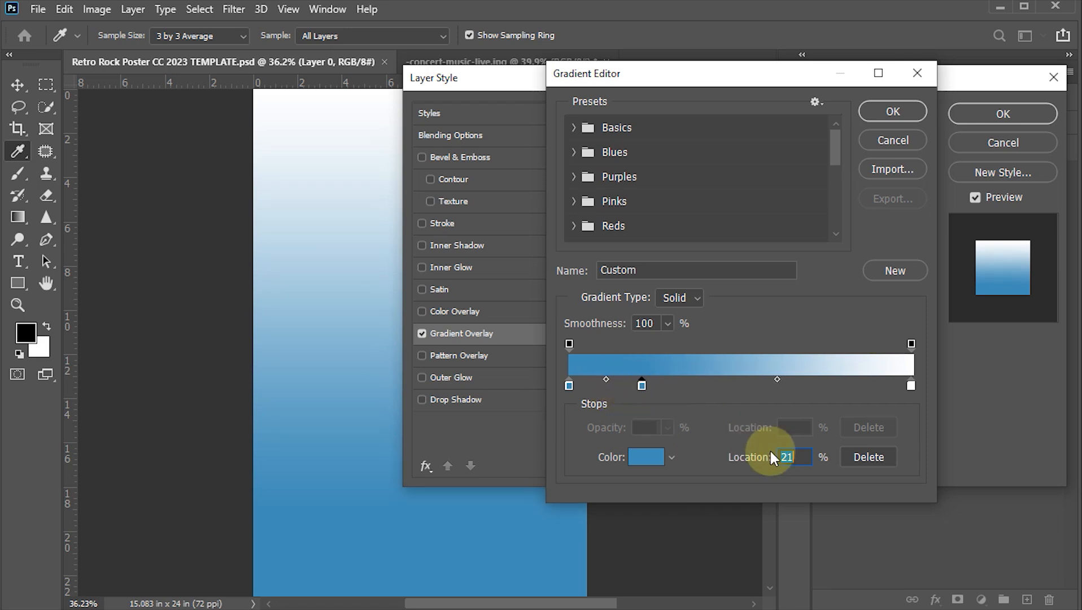
{"action": "left_click_drag", "start_coordinate": [797, 458], "coordinate": [743, 458]}
{"action": "type", "text": "30"}
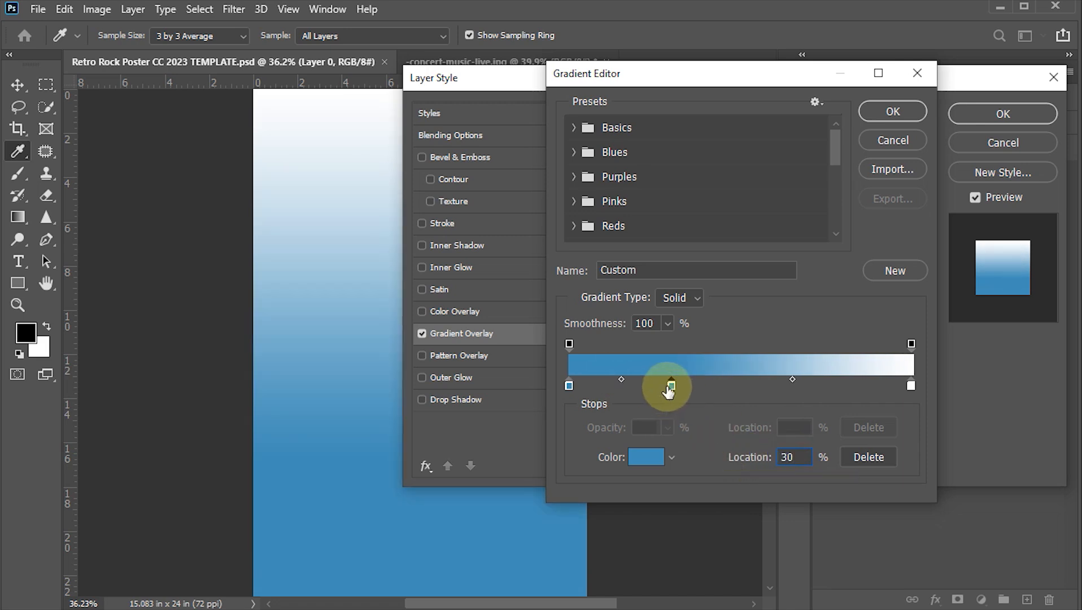
Add a third blue color stop to the gradient and set its location to 40%.
{"action": "left_click", "coordinate": [703, 386]}
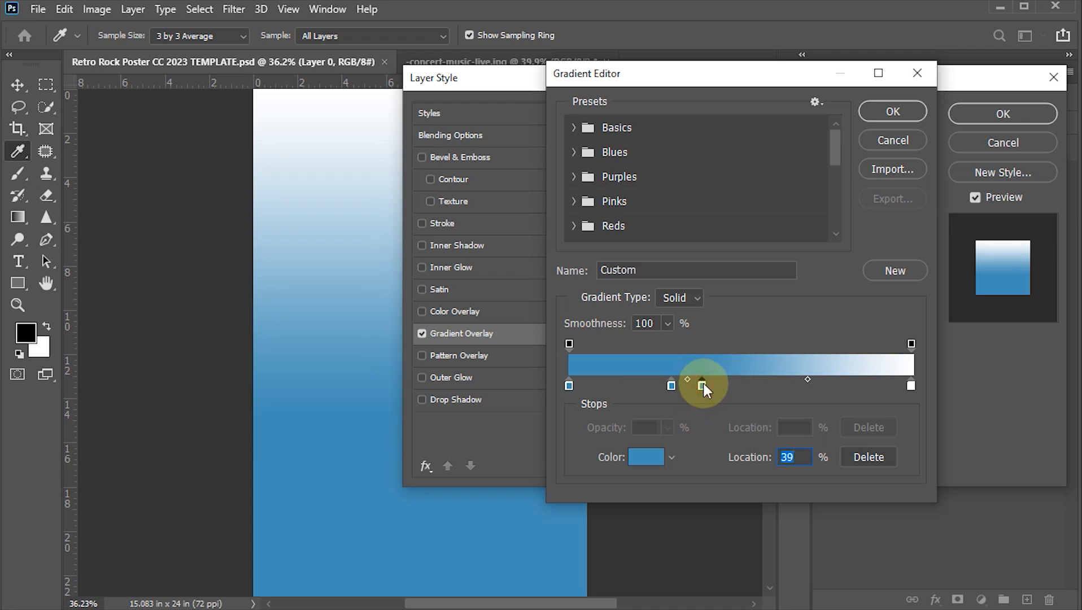
{"action": "double_click", "coordinate": [801, 459]}
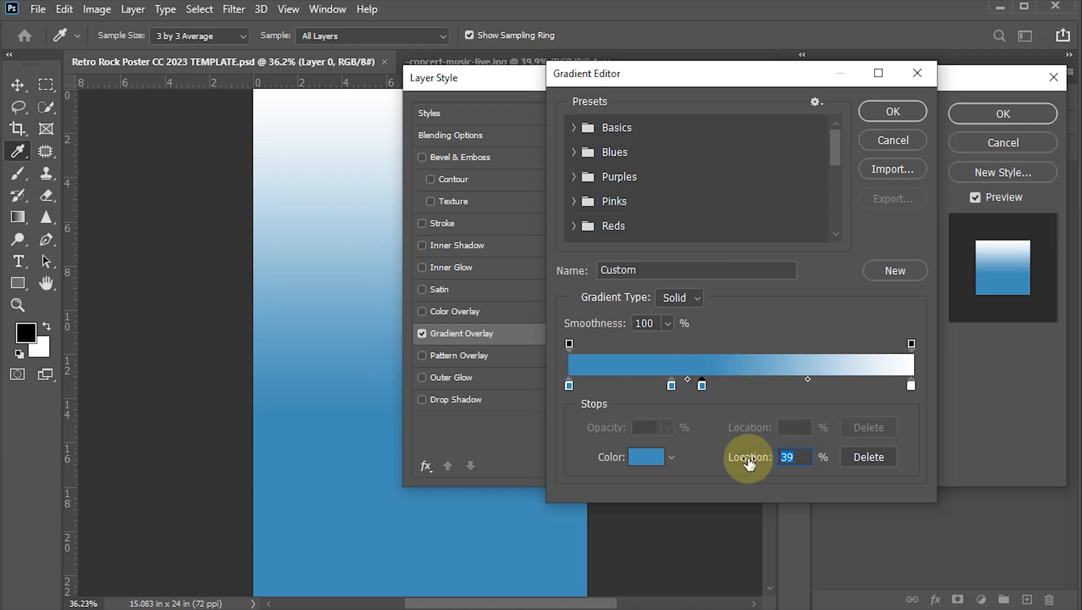
{"action": "left_click_drag", "start_coordinate": [749, 463], "coordinate": [750, 463]}
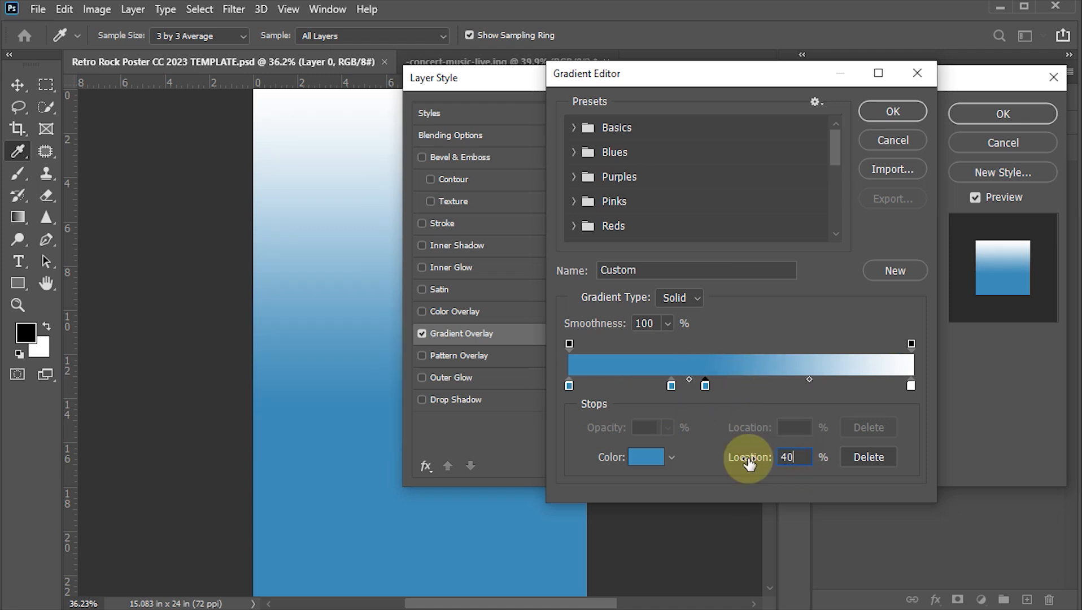
Recolor the stop at 40% to d2bd26, copying the hex code from Bid text.txt in Notepad.
{"action": "double_click", "coordinate": [705, 385]}
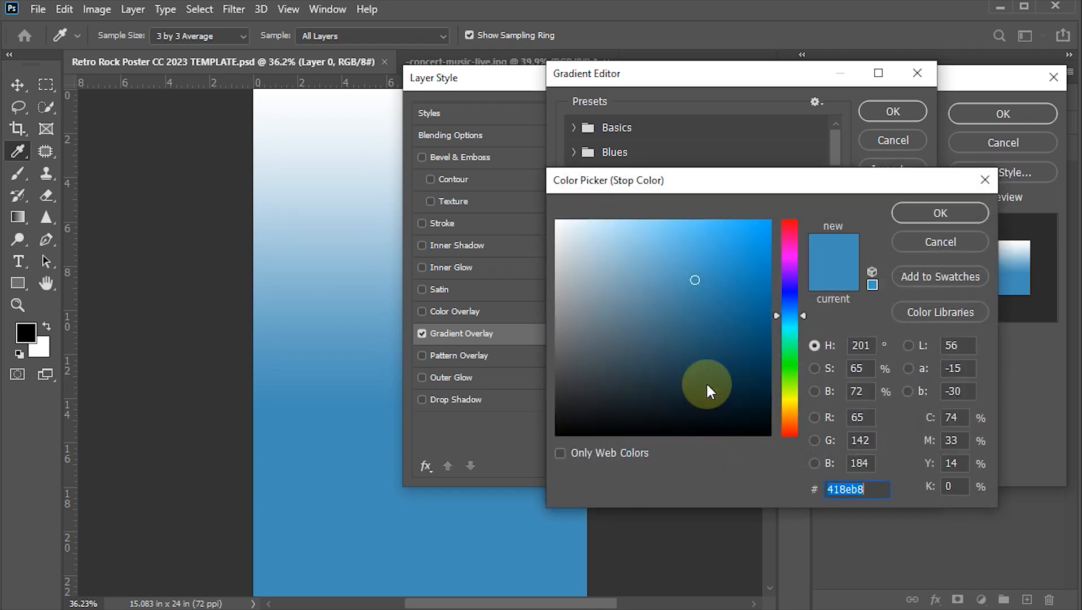
{"action": "left_click", "coordinate": [743, 245]}
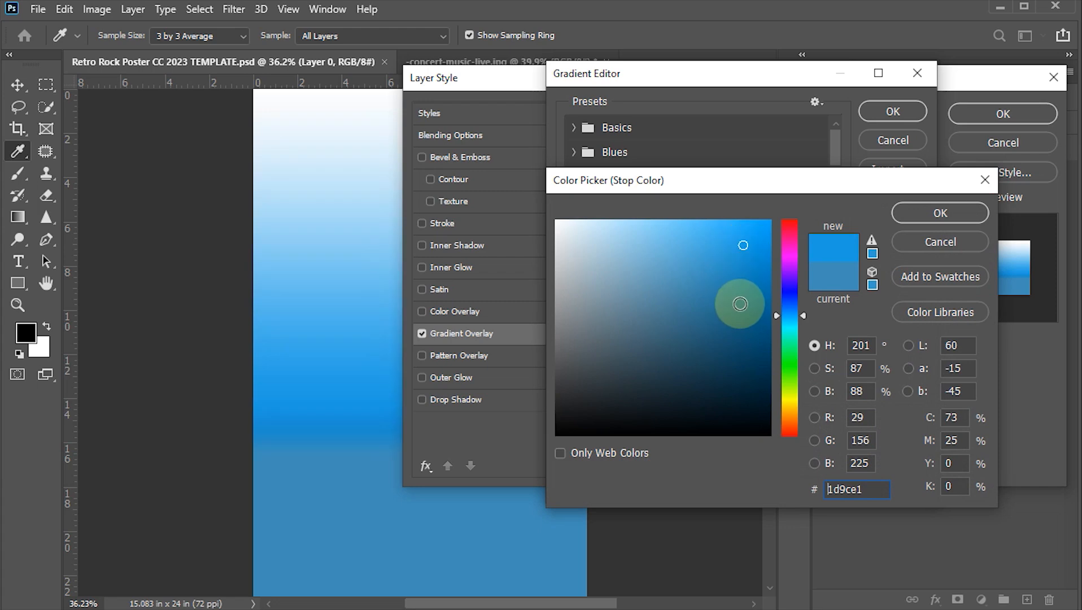
{"action": "key", "text": "alt+Tab"}
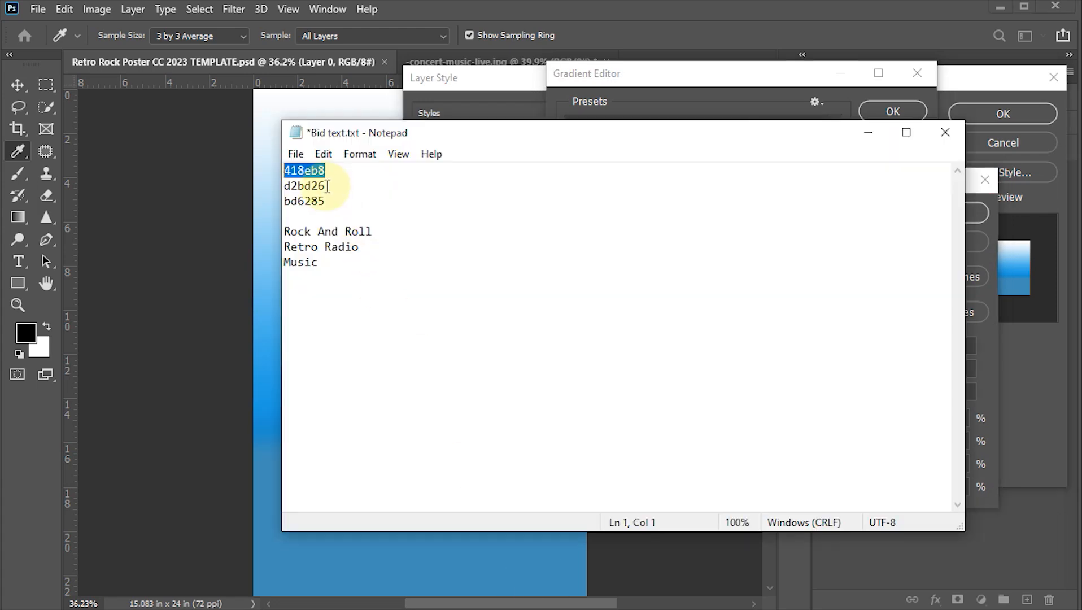
{"action": "left_click_drag", "start_coordinate": [326, 185], "coordinate": [258, 188]}
{"action": "key", "text": "ctrl+c"}
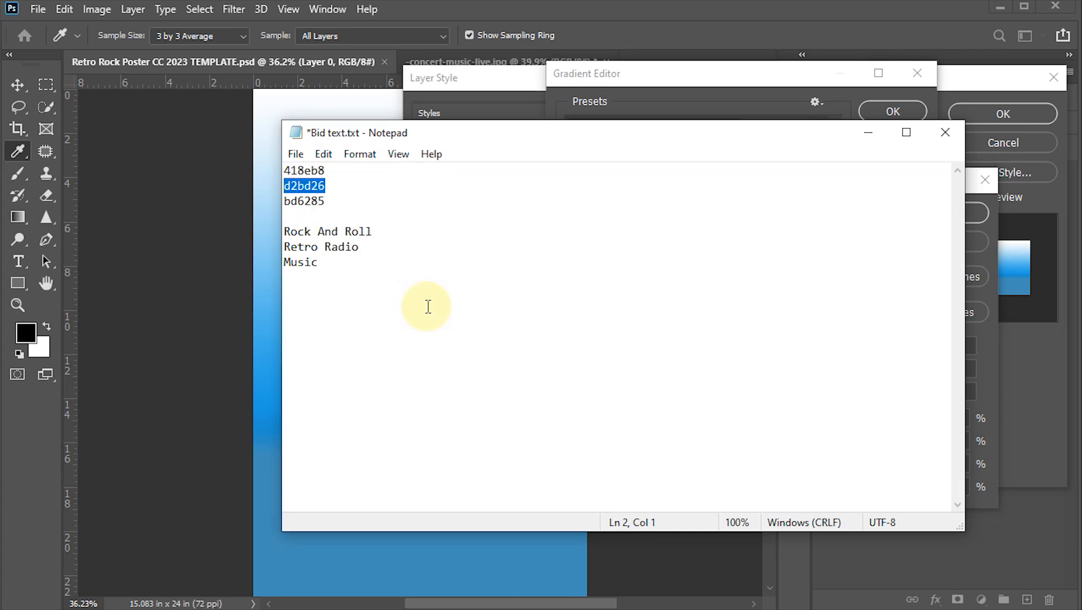
{"action": "left_click", "coordinate": [768, 580]}
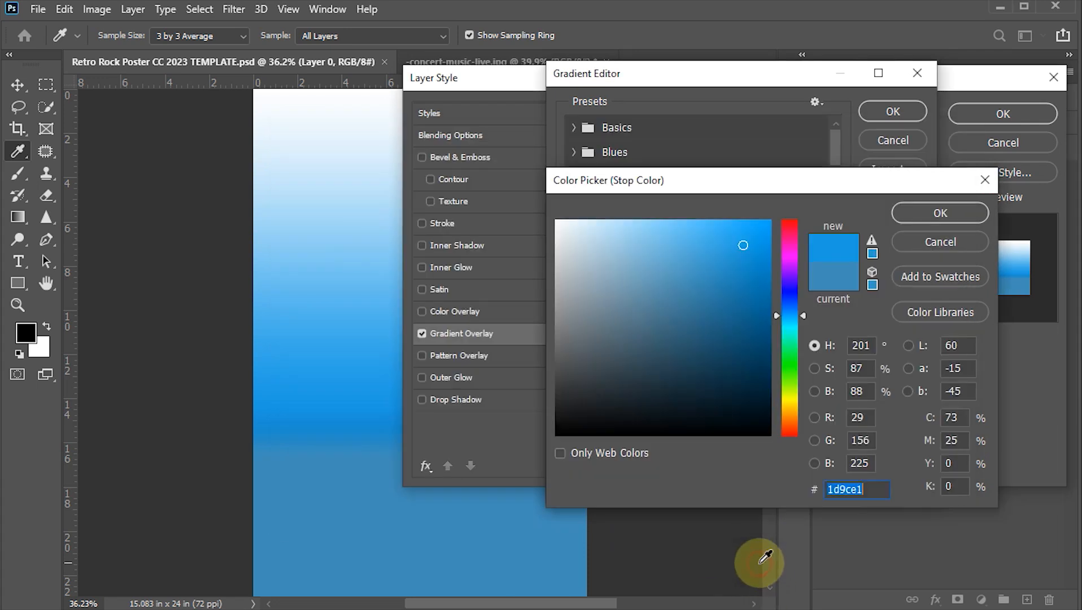
{"action": "key", "text": "ctrl+v"}
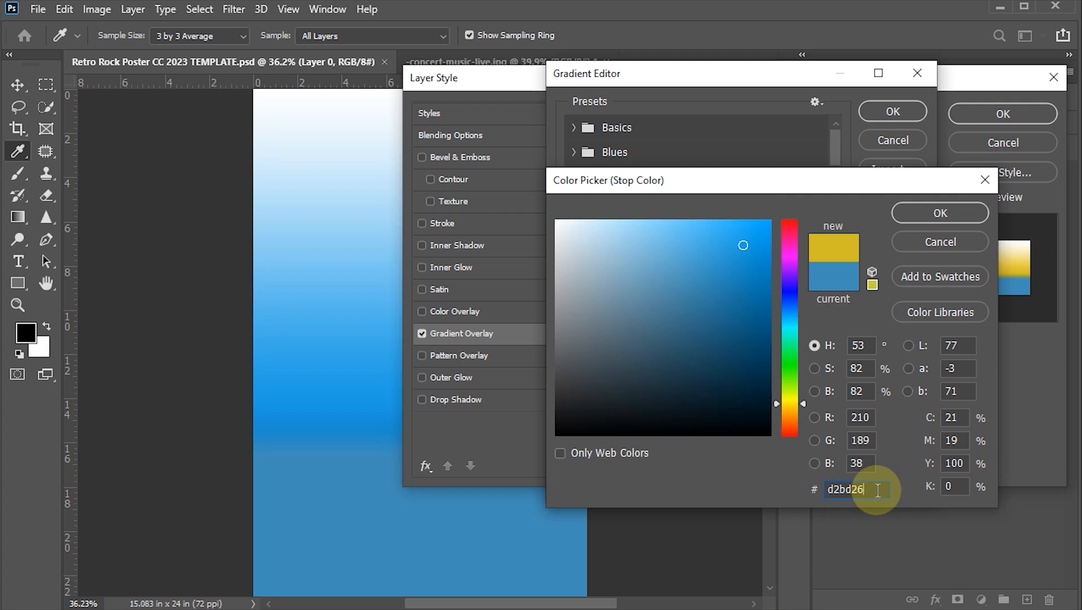
{"action": "left_click", "coordinate": [930, 211]}
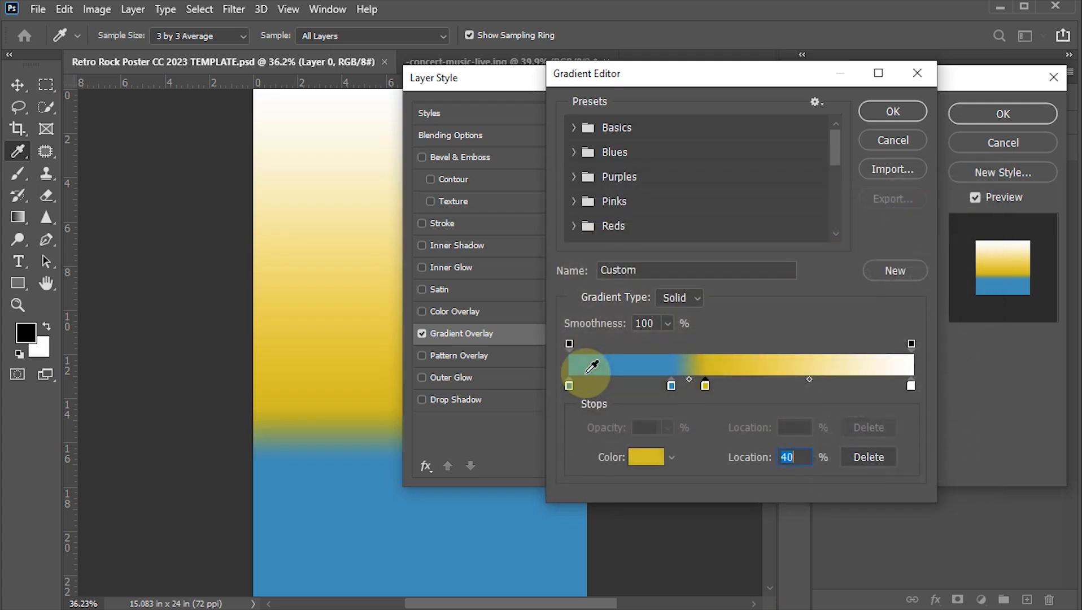
Add a second yellow color stop to the gradient and set its location to 66%.
{"action": "left_click", "coordinate": [744, 386]}
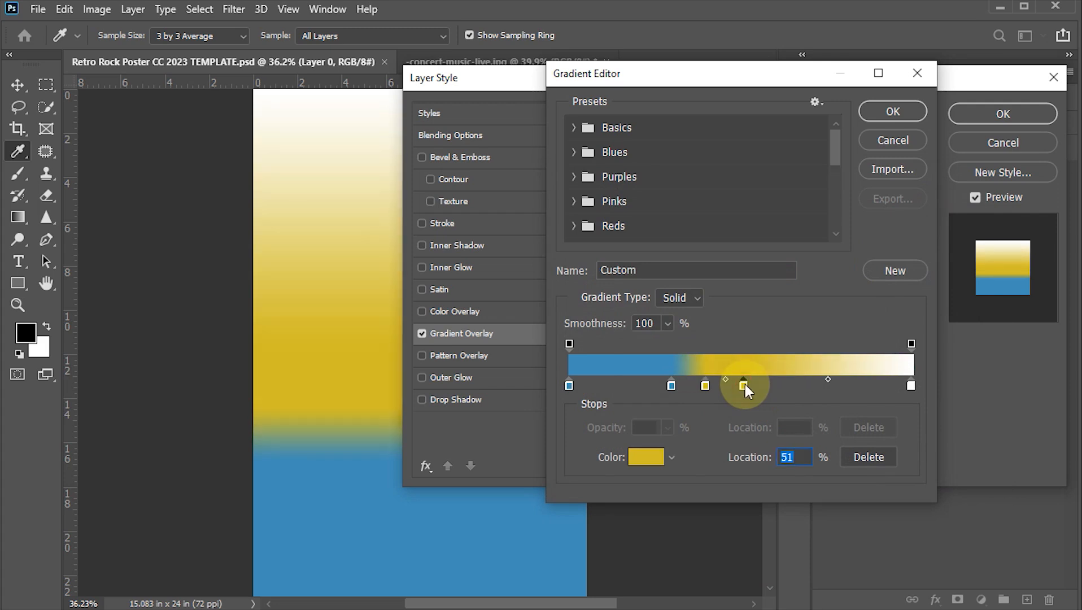
{"action": "double_click", "coordinate": [790, 457]}
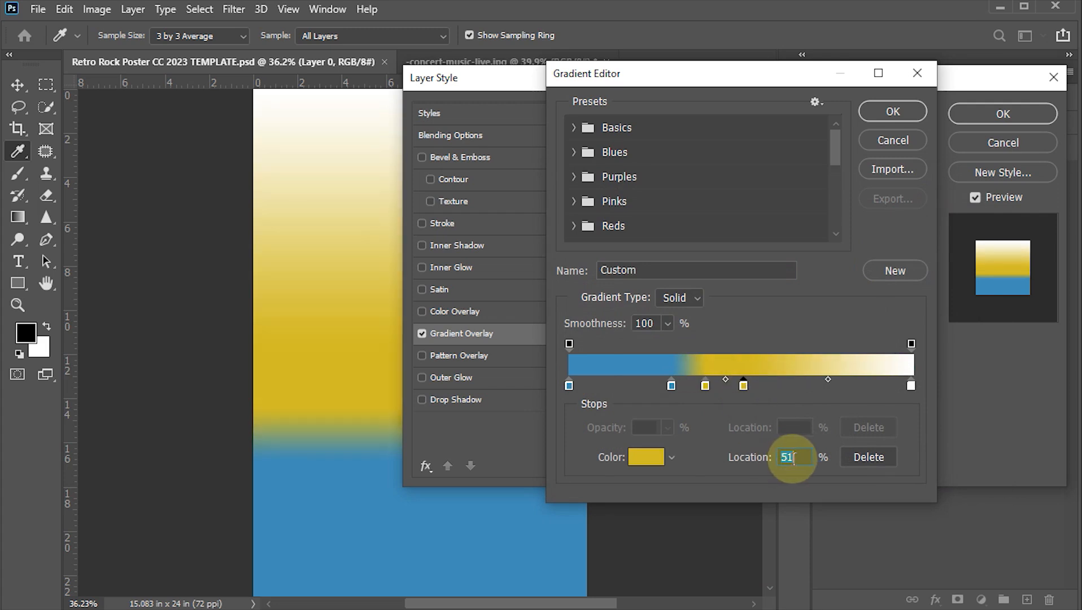
{"action": "type", "text": "66"}
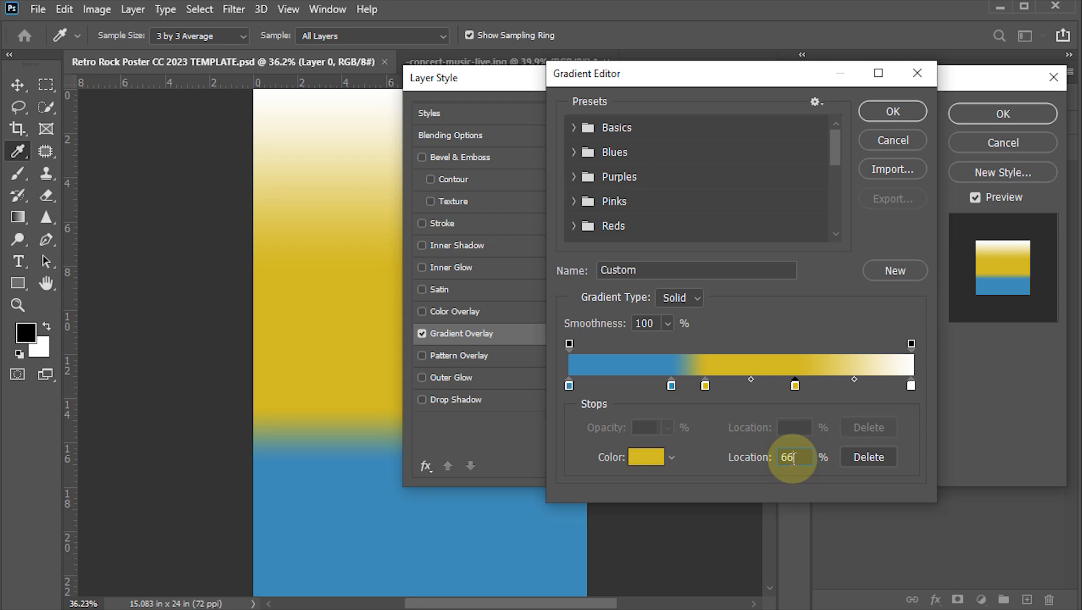
Move the gradient's white end stop to a location of 75%.
{"action": "left_click", "coordinate": [910, 385]}
{"action": "double_click", "coordinate": [796, 457]}
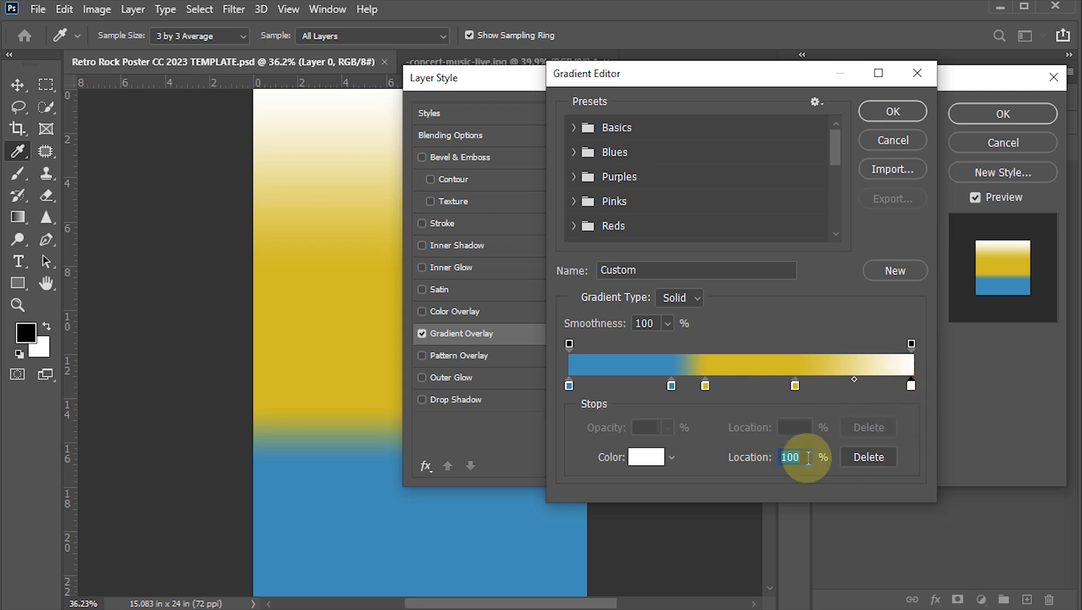
{"action": "type", "text": "75"}
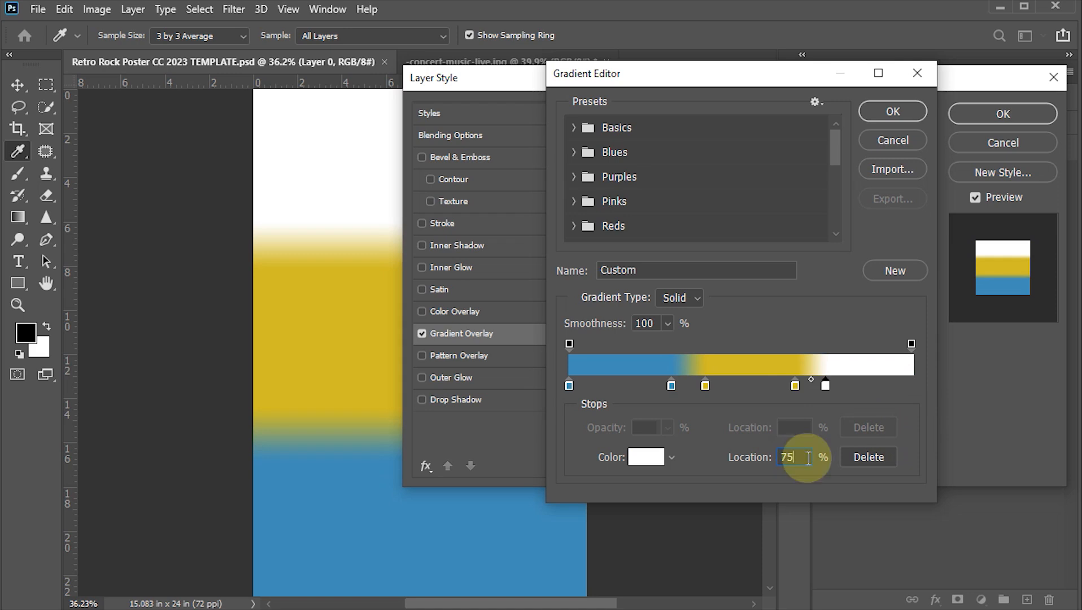
Recolor the white stop at 75% to bd6285, copying the hex code from Bid text.txt in Notepad.
{"action": "double_click", "coordinate": [825, 385]}
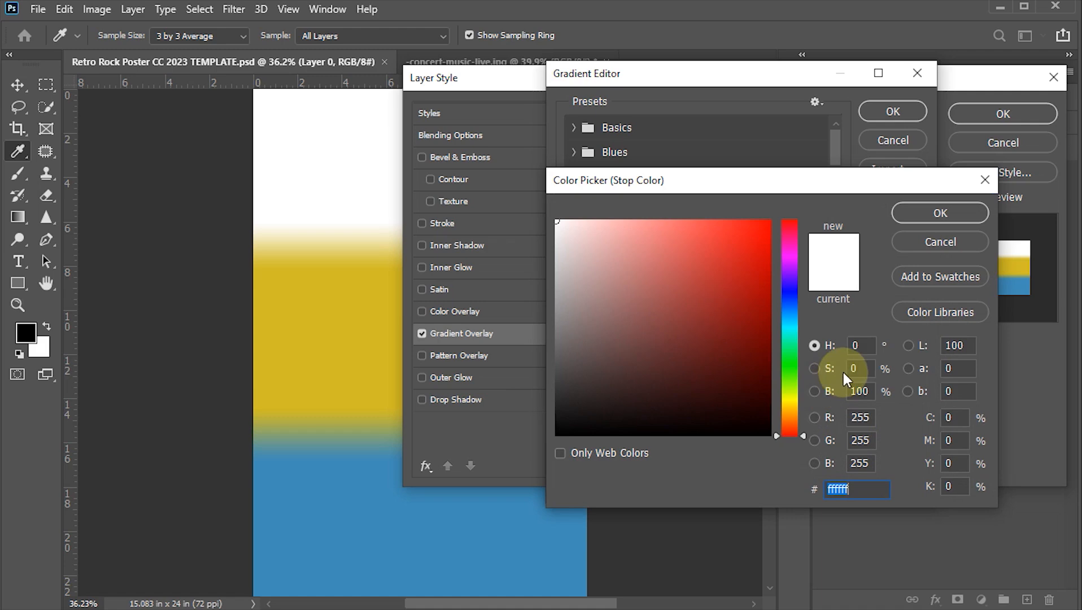
{"action": "key", "text": "alt+Tab"}
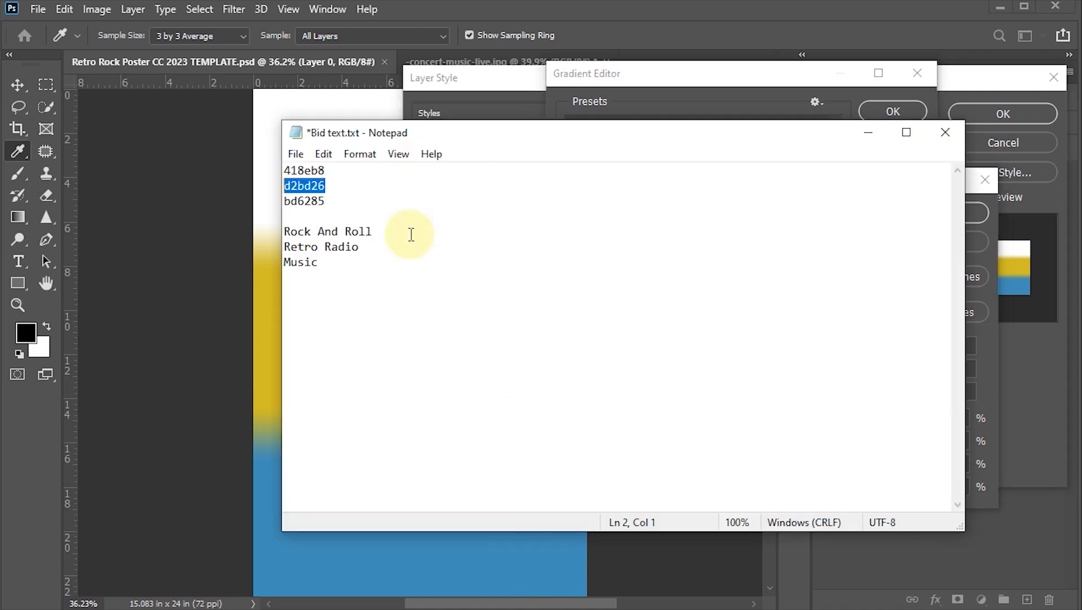
{"action": "left_click_drag", "start_coordinate": [326, 201], "coordinate": [278, 201]}
{"action": "key", "text": "ctrl+c"}
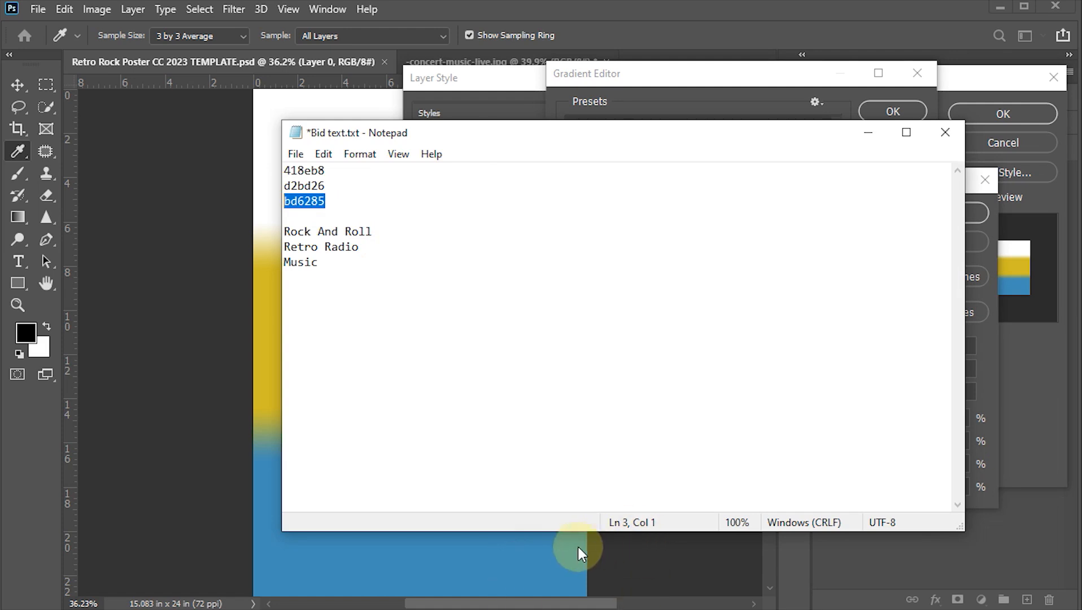
{"action": "key", "text": "alt+Tab"}
{"action": "left_click", "coordinate": [861, 491]}
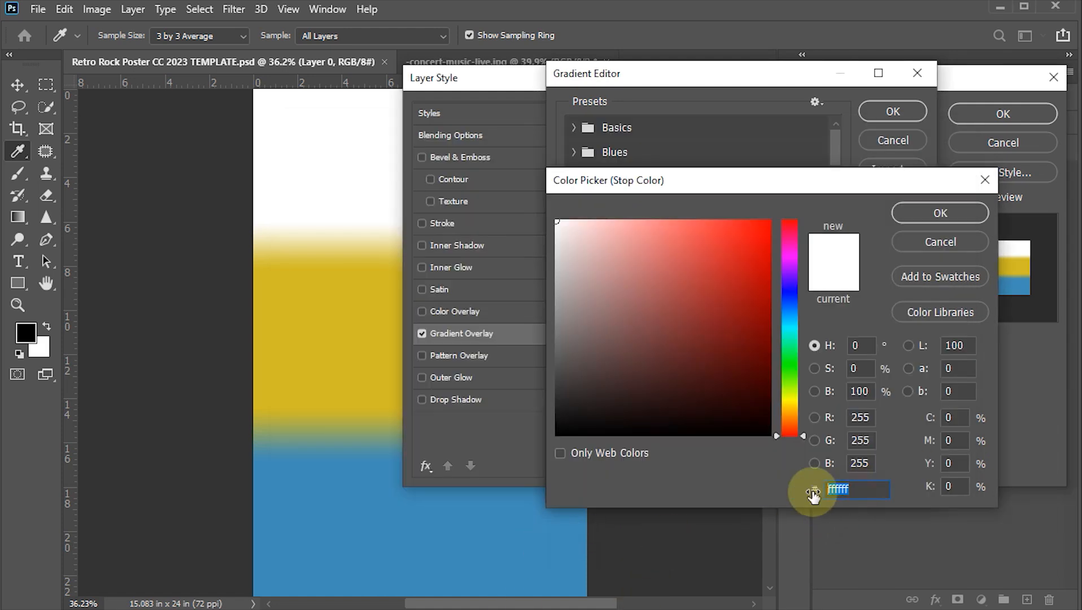
{"action": "key", "text": "ctrl+v"}
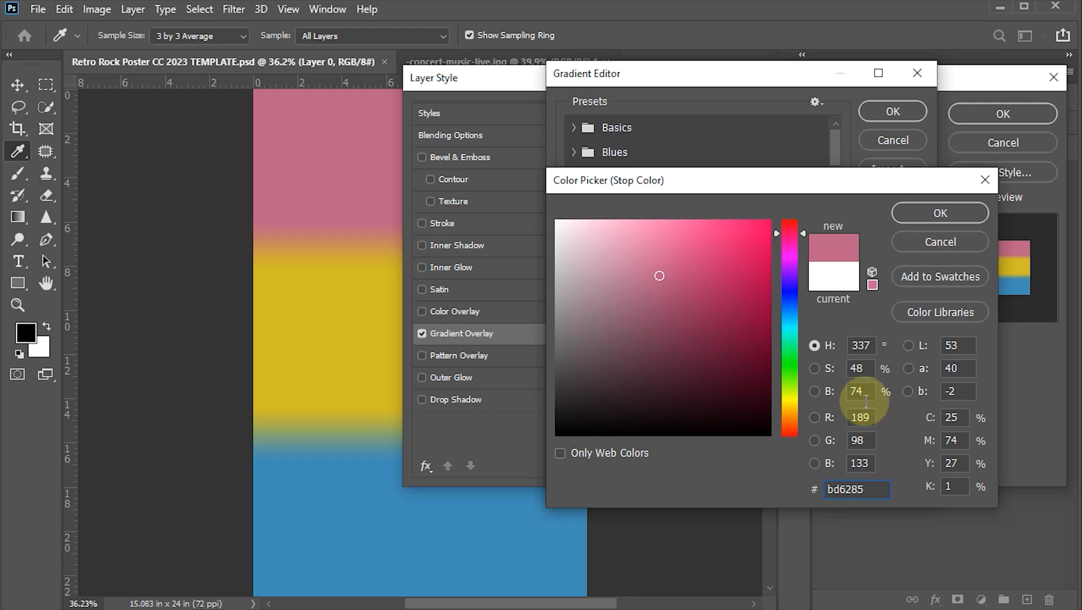
{"action": "left_click", "coordinate": [963, 217]}
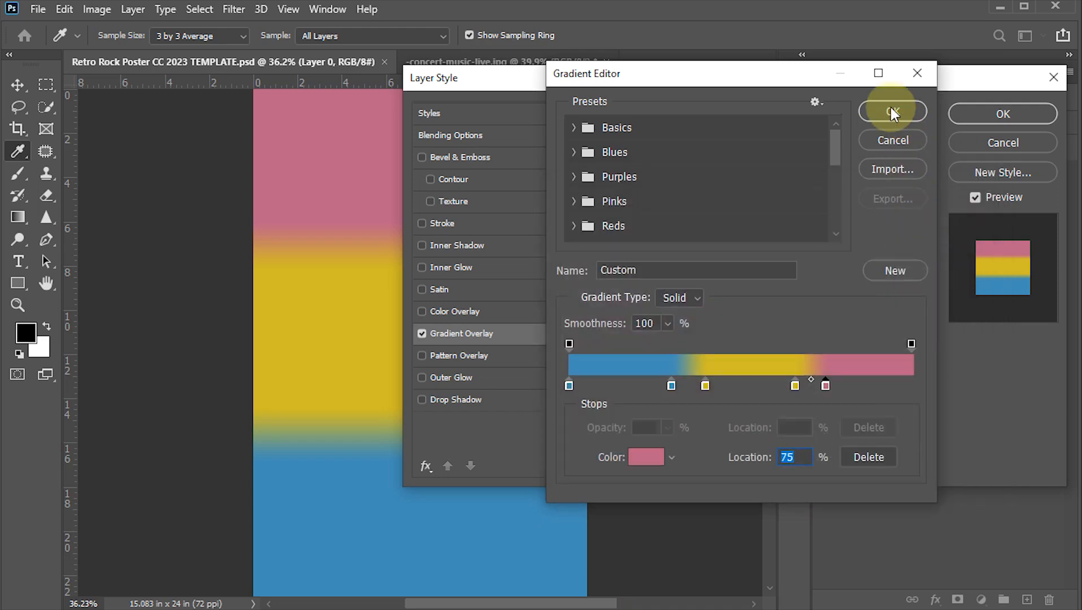
Apply the finished gradient overlay and convert Layer 0 to a smart object.
{"action": "left_click", "coordinate": [891, 112]}
{"action": "left_click", "coordinate": [1010, 116]}
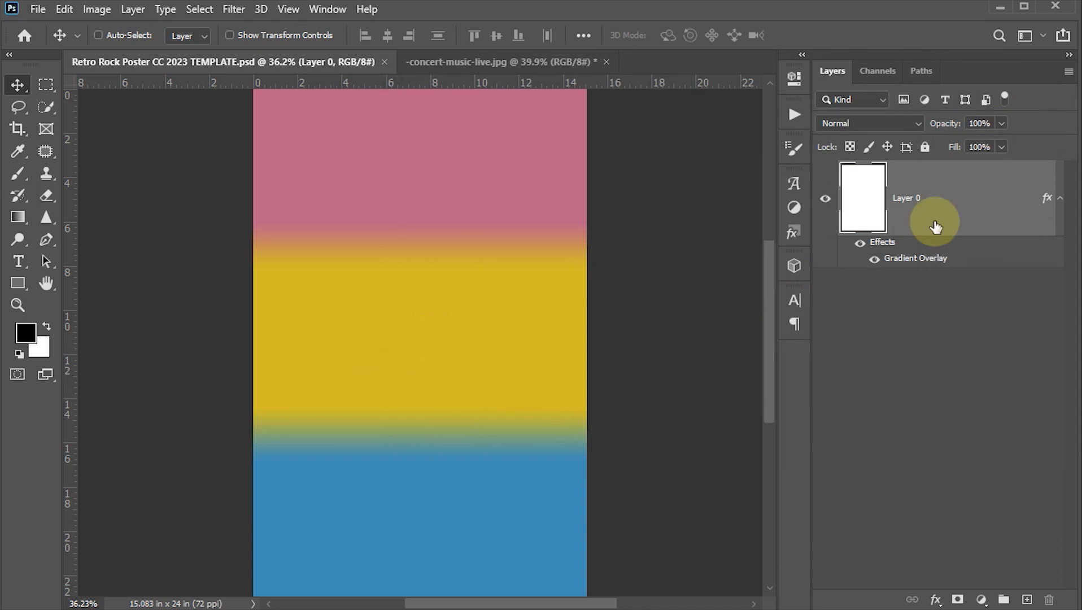
{"action": "right_click", "coordinate": [953, 217]}
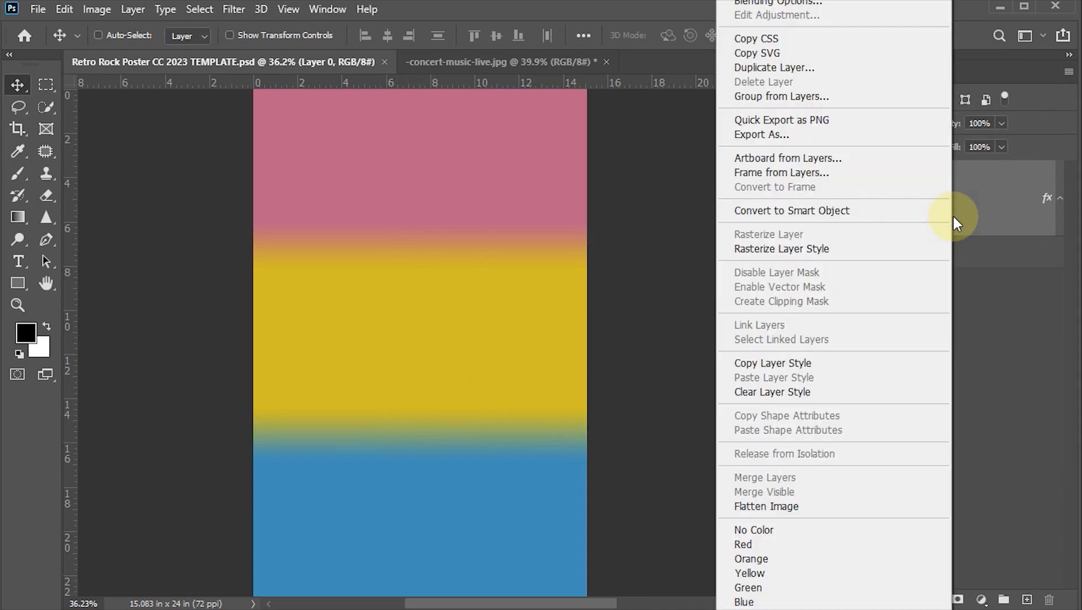
{"action": "left_click", "coordinate": [825, 210]}
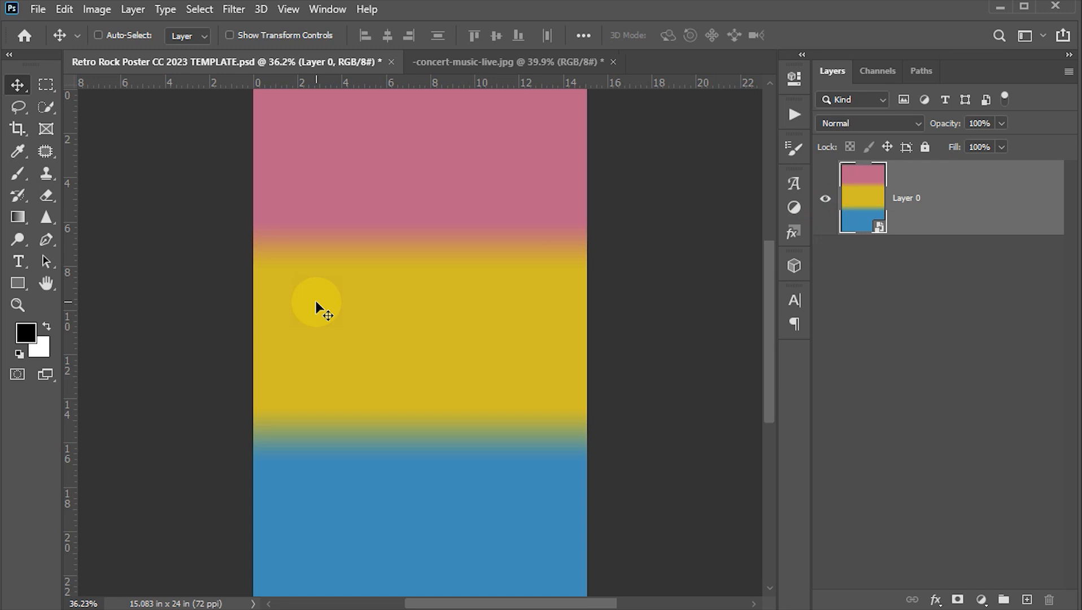
Show the guides and, on a new layer, select the poster's full-width area above the uppermost guide with the Rectangular Marquee.
{"action": "key", "text": "ctrl+semicolon"}
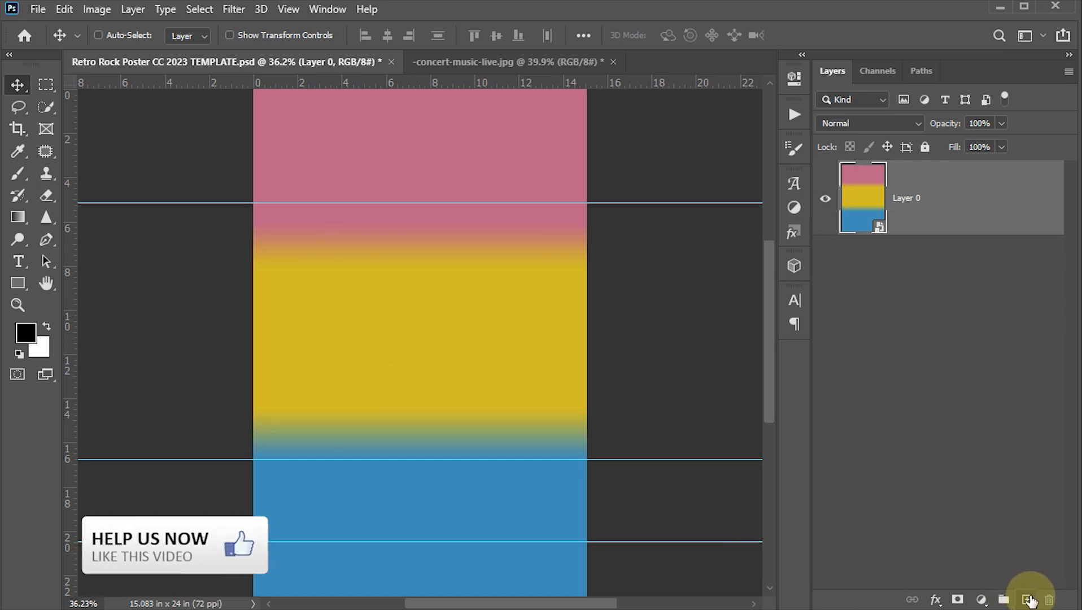
{"action": "left_click", "coordinate": [1028, 599]}
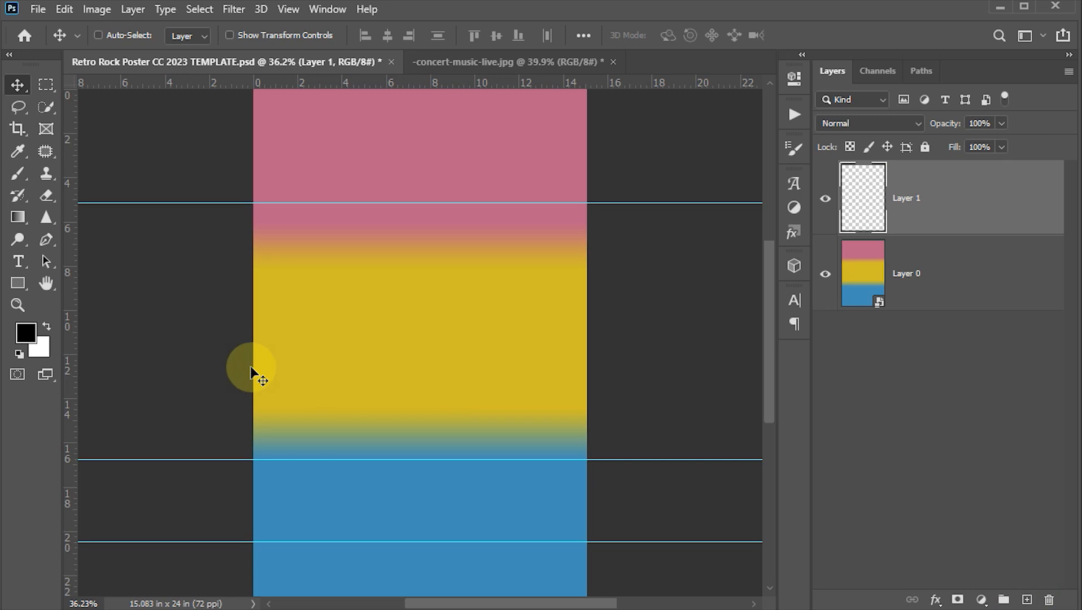
{"action": "left_click", "coordinate": [46, 86]}
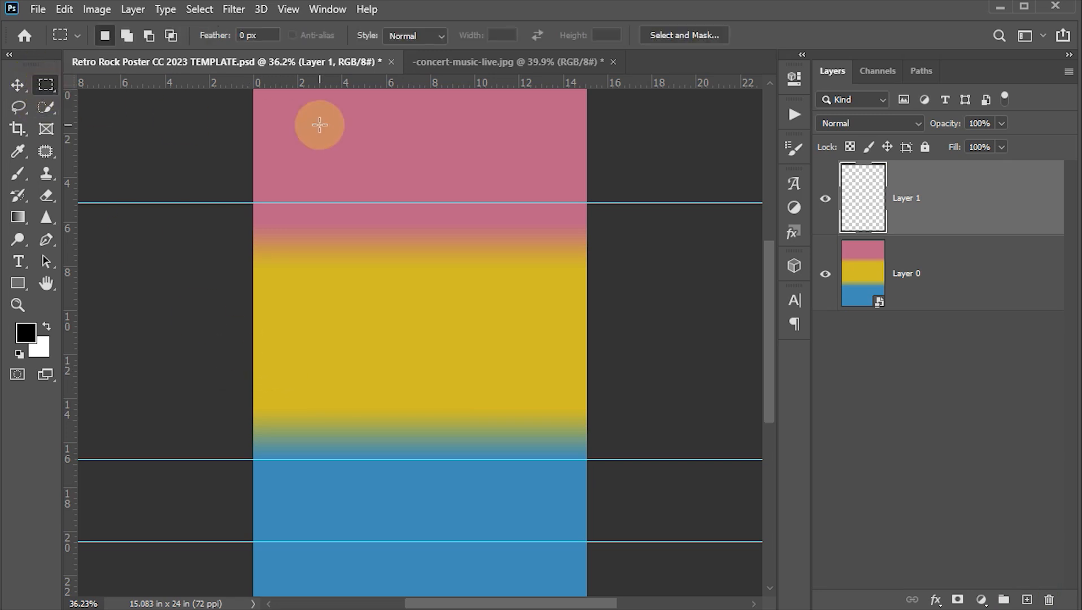
{"action": "left_click_drag", "start_coordinate": [252, 95], "coordinate": [587, 205]}
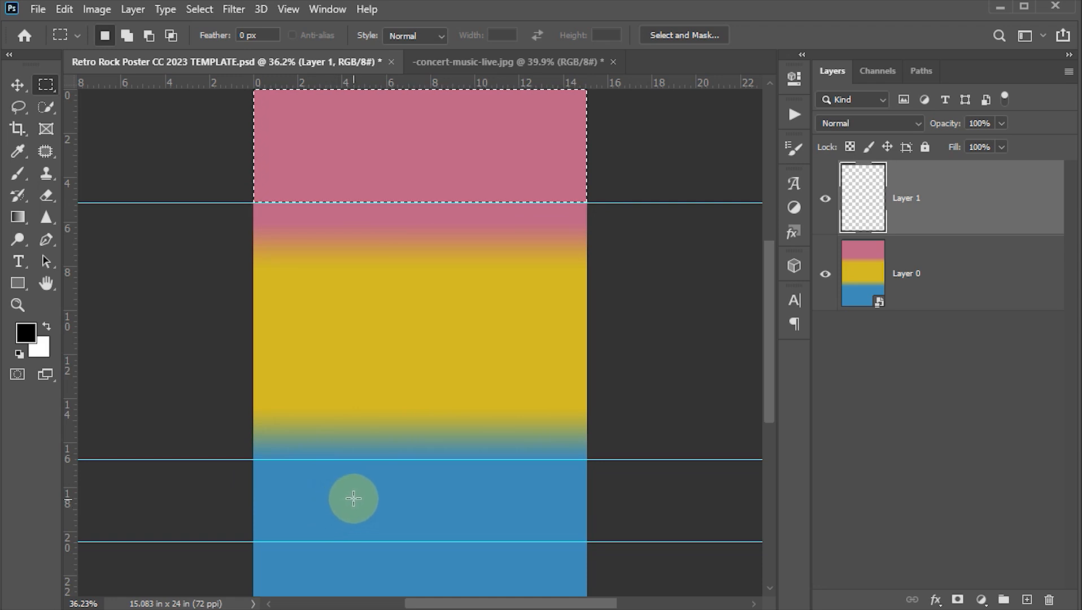
Add the full-width band between the two lower guides to the existing marquee selection.
{"action": "left_click_drag", "start_coordinate": [256, 466], "coordinate": [394, 533]}
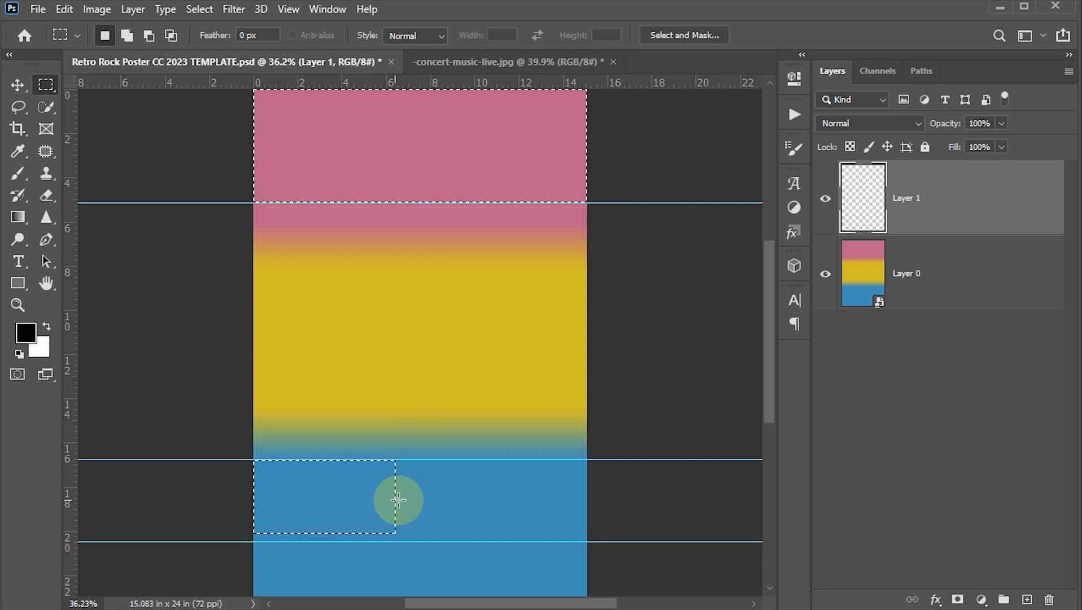
{"action": "key", "text": "ctrl+z"}
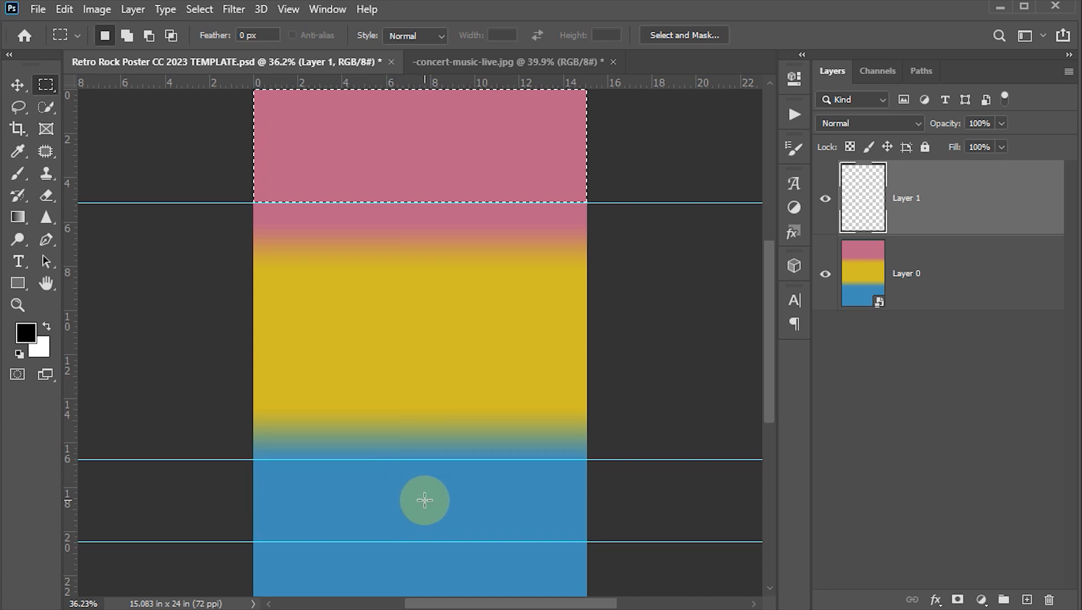
{"action": "left_click", "coordinate": [126, 37]}
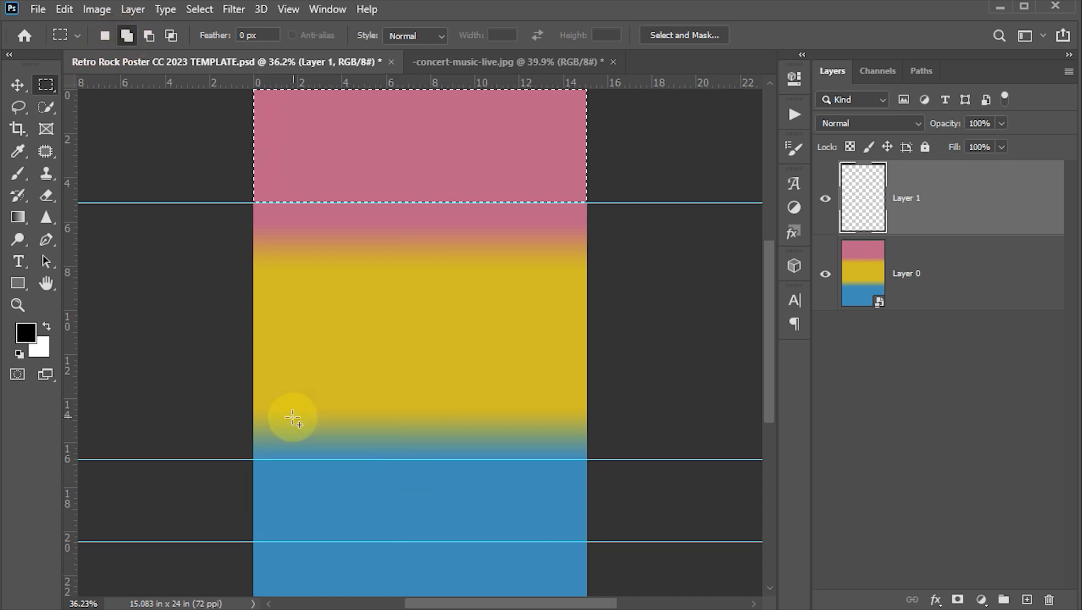
{"action": "left_click_drag", "start_coordinate": [261, 469], "coordinate": [587, 541]}
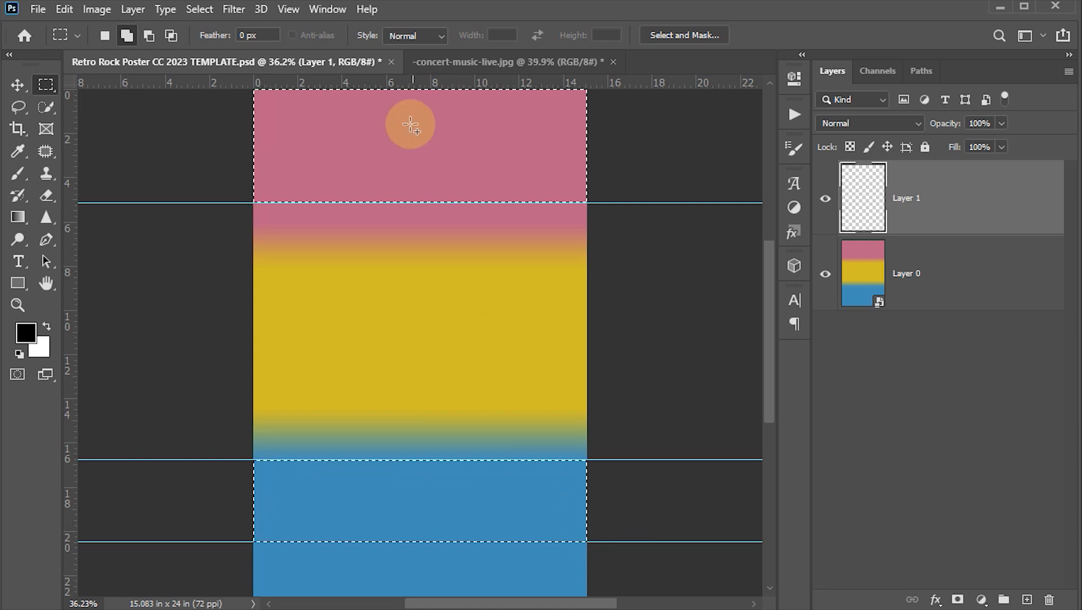
Set the foreground color to 262624 and fill both selected bands on Layer 1 with it.
{"action": "left_click", "coordinate": [27, 334]}
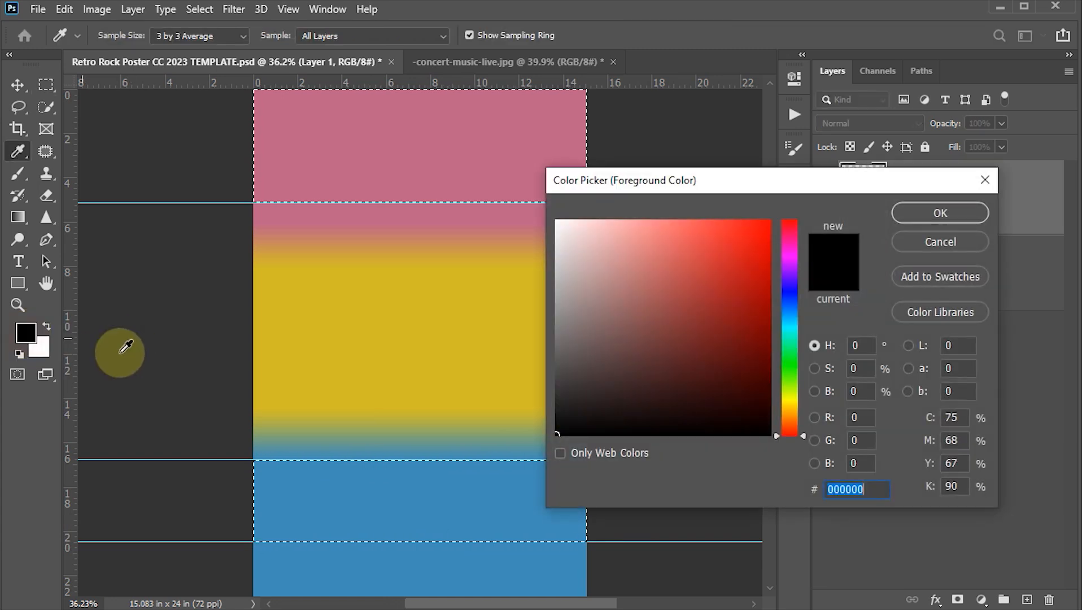
{"action": "type", "text": "262624"}
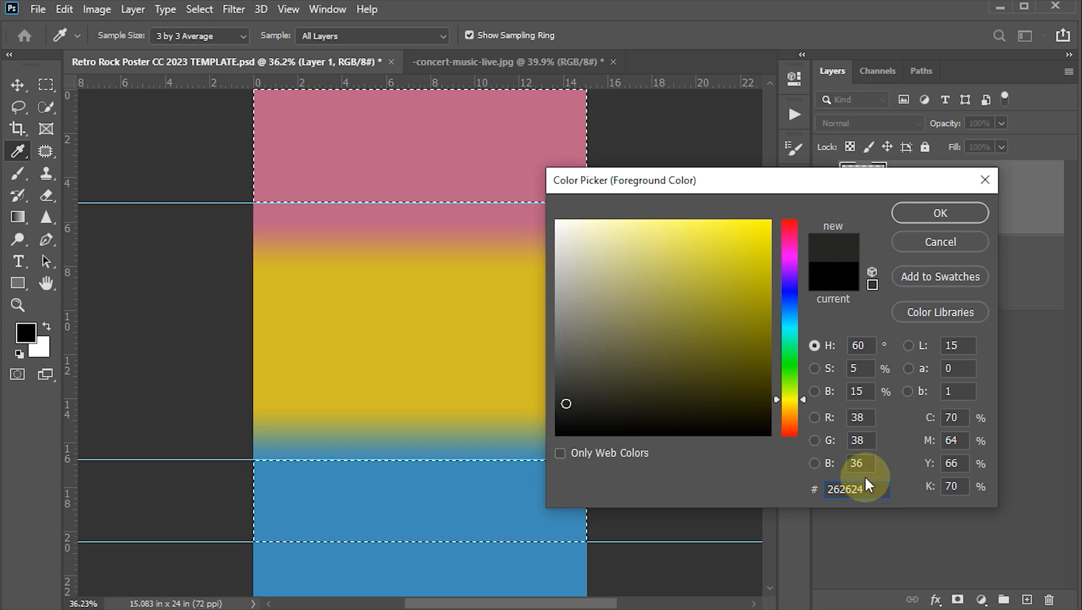
{"action": "left_click", "coordinate": [927, 219]}
{"action": "key", "text": "m"}
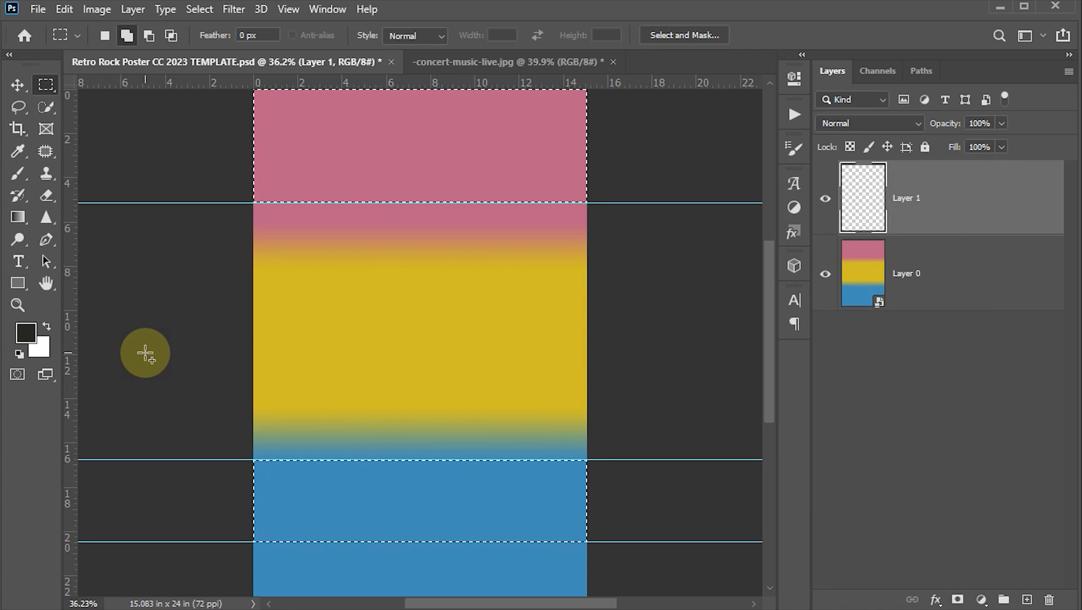
{"action": "key", "text": "alt+BackSpace"}
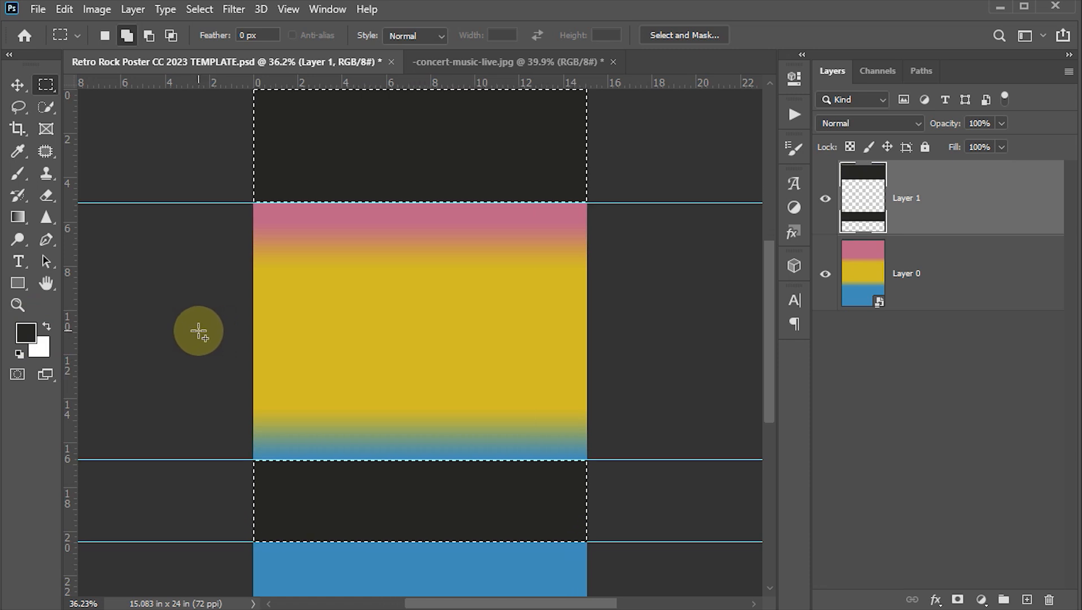
Deselect the filled bands and hide the guides.
{"action": "key", "text": "ctrl+d"}
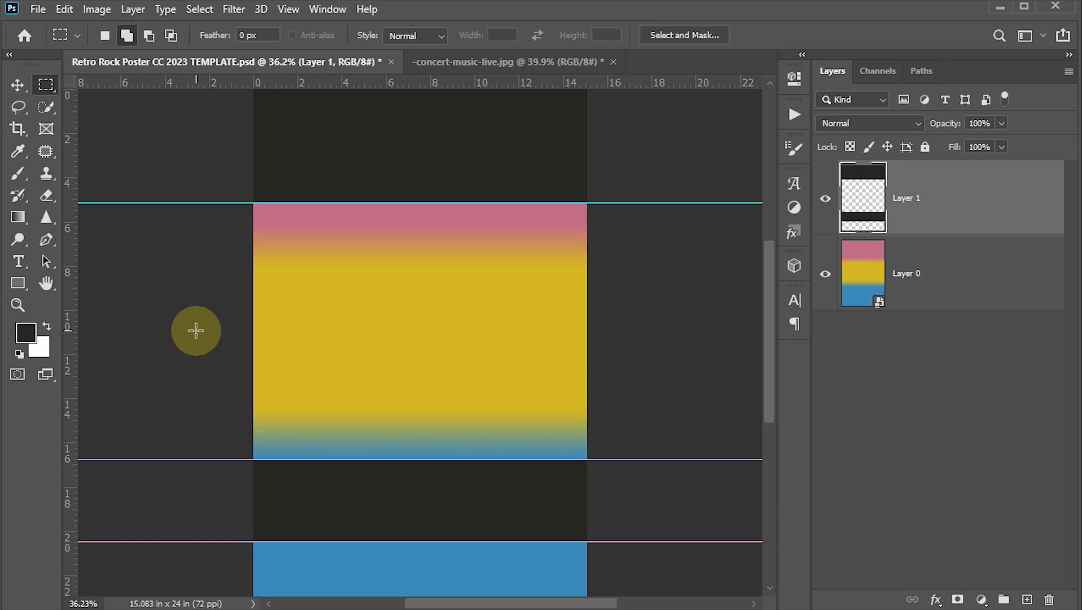
{"action": "key", "text": "ctrl+semicolon"}
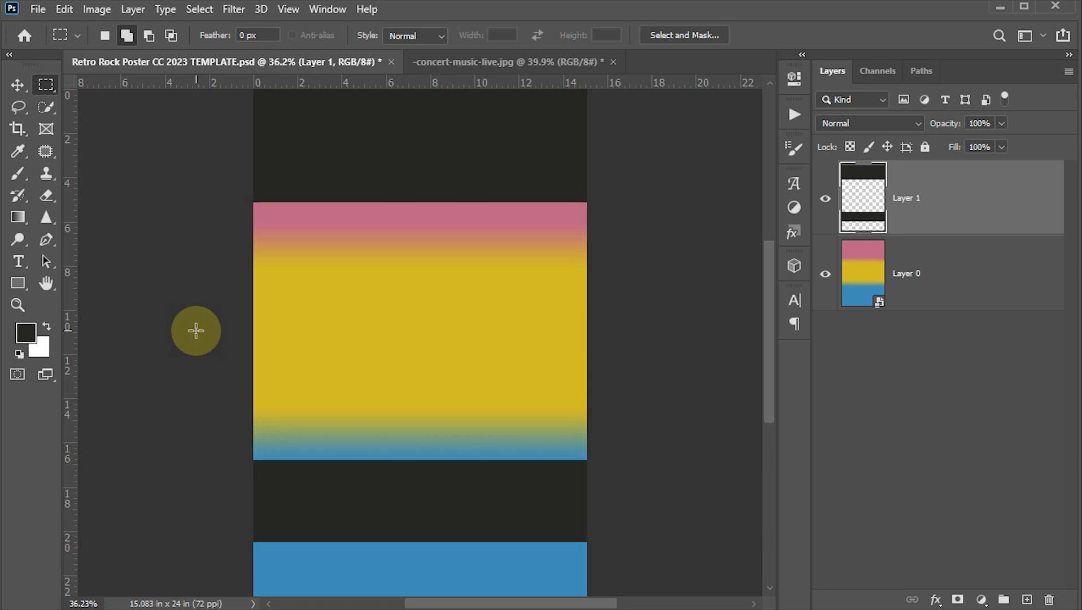
{"action": "key", "text": "v"}
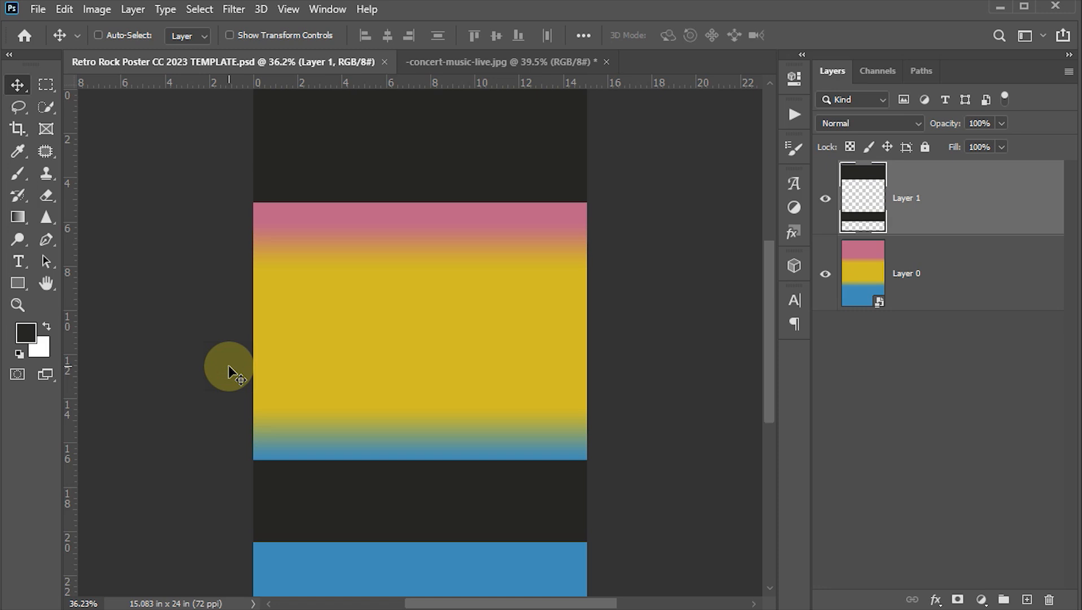
In the -concert-music-live.jpg document, select the guitarist automatically with Select Subject.
{"action": "left_click", "coordinate": [459, 64]}
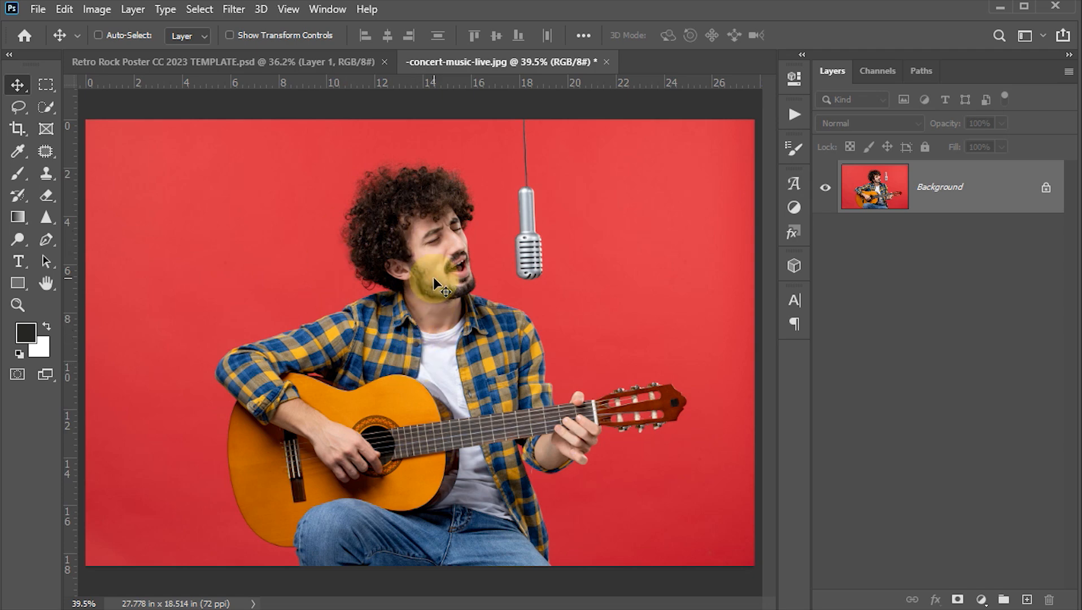
{"action": "left_click", "coordinate": [192, 11]}
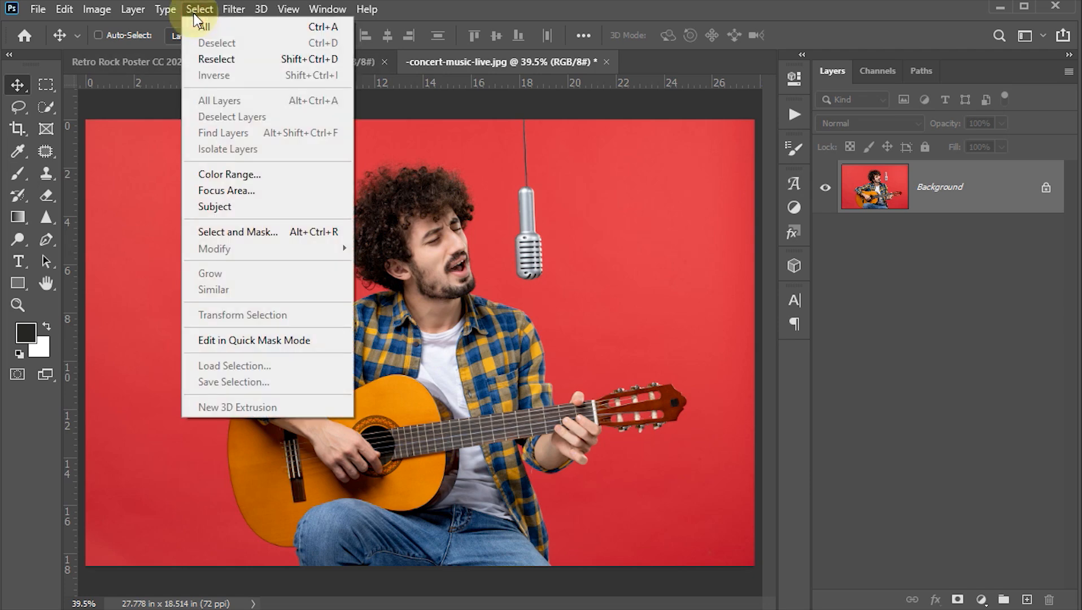
{"action": "left_click", "coordinate": [242, 207]}
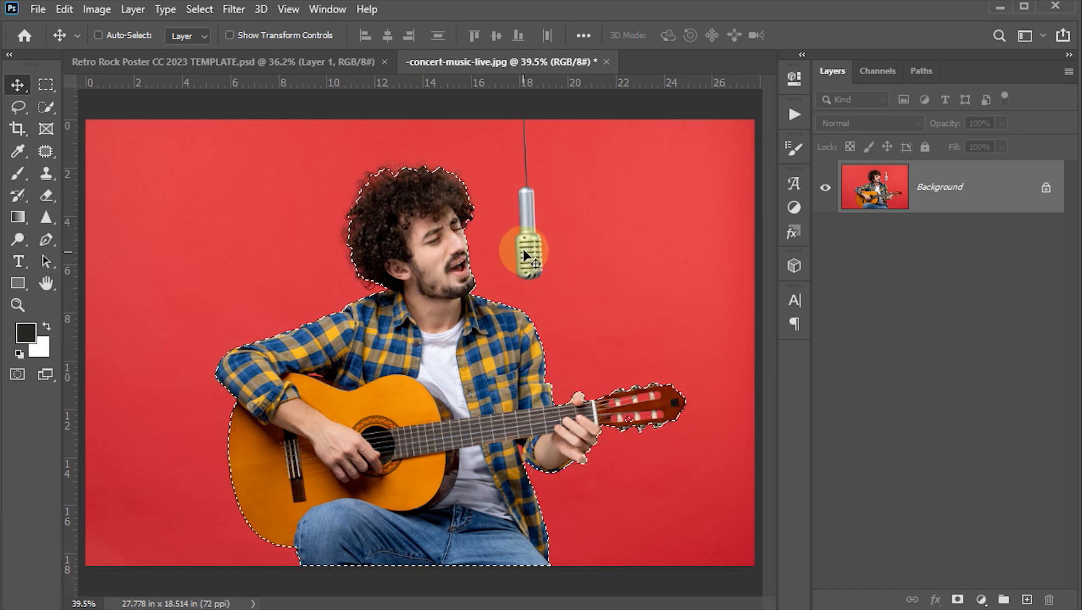
Add the microphone body to the guitarist selection using the Quick Selection tool with a brush size of 25.
{"action": "scroll", "coordinate": [553, 245], "scroll_direction": "up", "scroll_amount": 1}
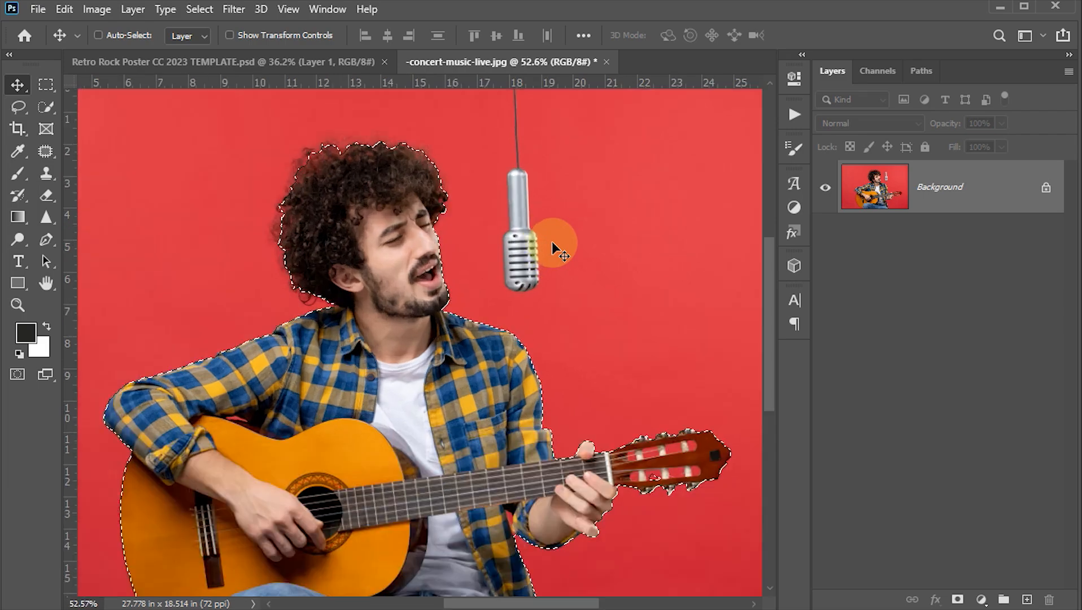
{"action": "scroll", "coordinate": [553, 245], "scroll_direction": "up", "scroll_amount": 1}
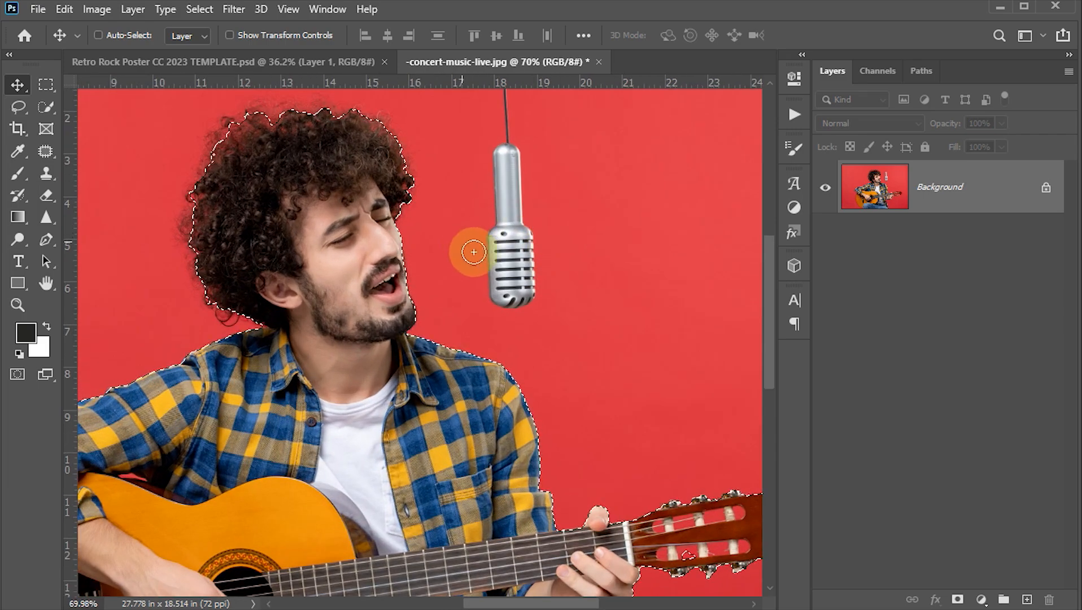
{"action": "key", "text": "w"}
{"action": "scroll", "coordinate": [511, 285], "scroll_direction": "up", "scroll_amount": 2}
{"action": "left_click_drag", "start_coordinate": [508, 285], "coordinate": [441, 363]}
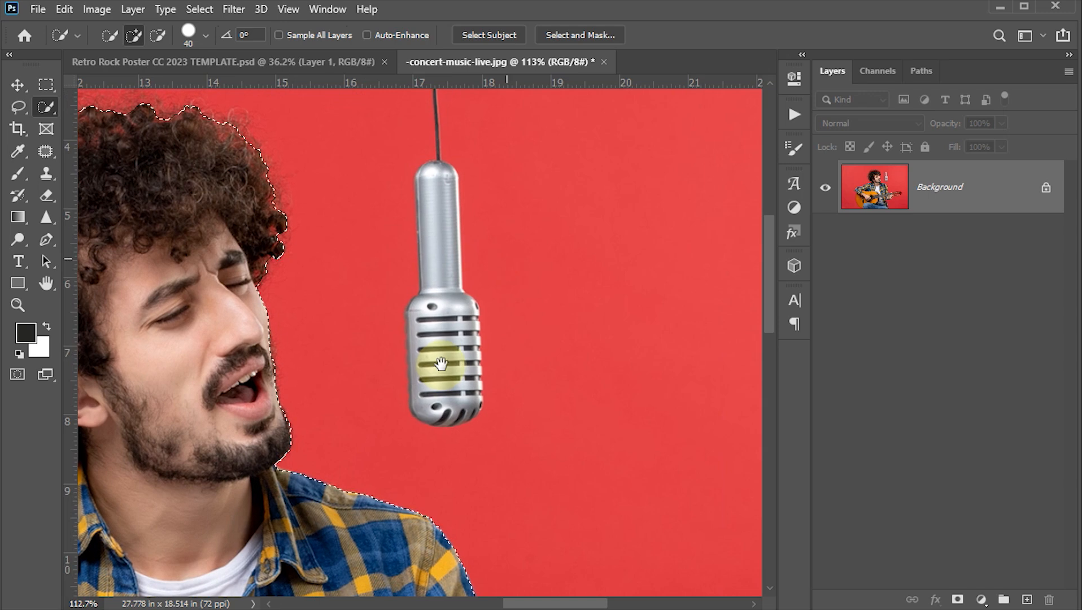
{"action": "key", "text": "bracketleft"}
{"action": "key", "text": "bracketleft"}
{"action": "key", "text": "bracketleft"}
{"action": "mouse_move", "coordinate": [425, 405]}
{"action": "left_mouse_down"}
{"action": "mouse_move", "coordinate": [443, 316]}
{"action": "mouse_move", "coordinate": [445, 218]}
{"action": "mouse_move", "coordinate": [454, 237]}
{"action": "mouse_move", "coordinate": [436, 173]}
{"action": "left_mouse_up"}
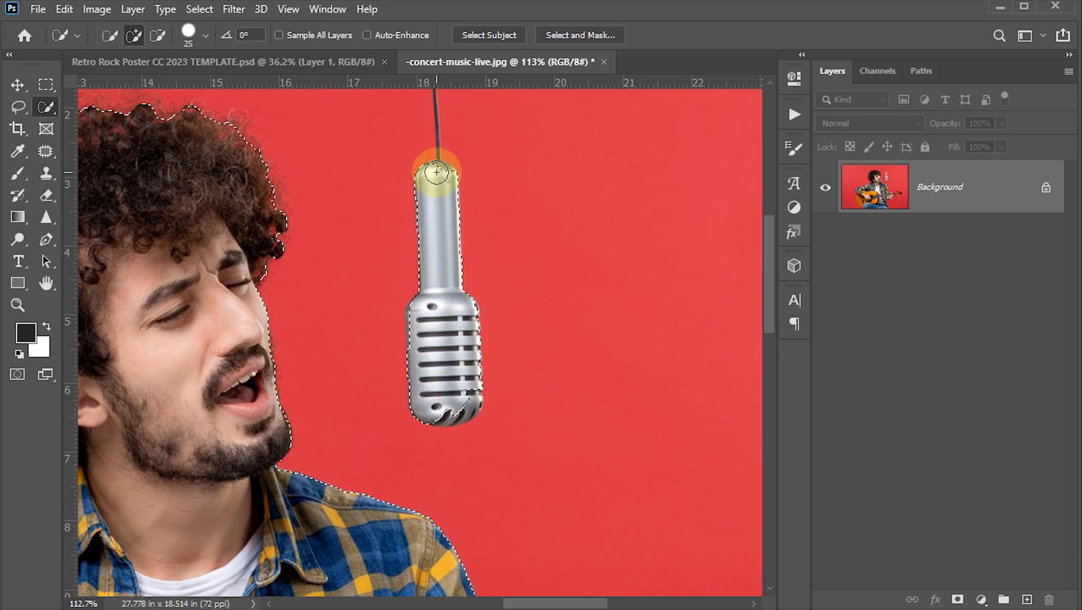
Add the microphone's hanging cable up to the photo's upper edge to the selection with a brush size of 8.
{"action": "key", "text": "bracketleft"}
{"action": "key", "text": "bracketleft"}
{"action": "key", "text": "bracketleft"}
{"action": "key", "text": "bracketleft"}
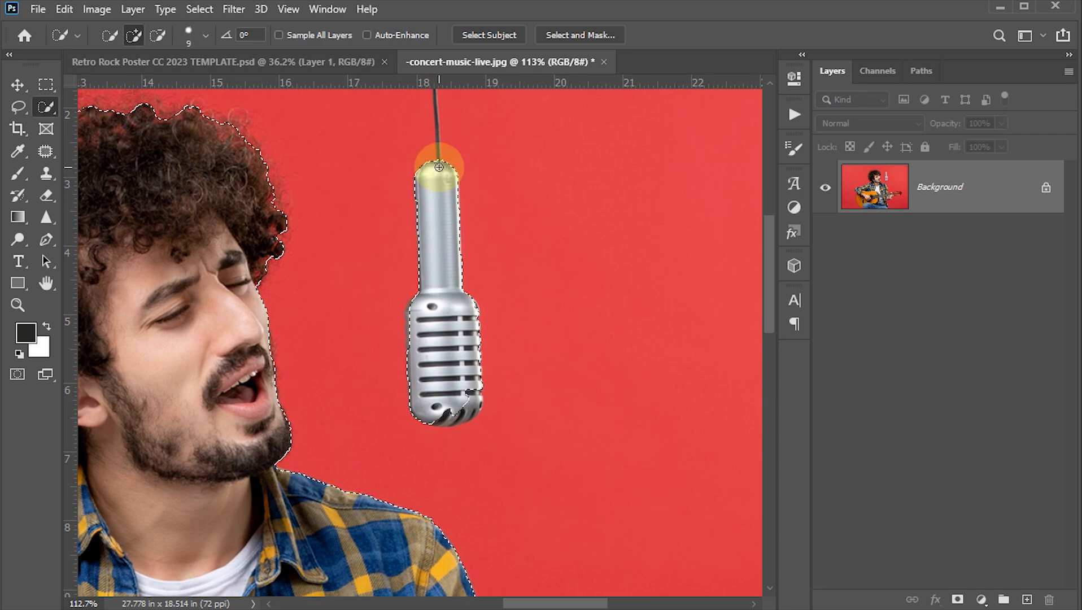
{"action": "key", "text": "bracketleft"}
{"action": "mouse_move", "coordinate": [436, 172]}
{"action": "left_mouse_down"}
{"action": "mouse_move", "coordinate": [440, 344]}
{"action": "mouse_move", "coordinate": [453, 300]}
{"action": "mouse_move", "coordinate": [433, 407]}
{"action": "mouse_move", "coordinate": [427, 345]}
{"action": "left_mouse_up"}
{"action": "scroll", "coordinate": [441, 325], "scroll_direction": "up", "scroll_amount": 3}
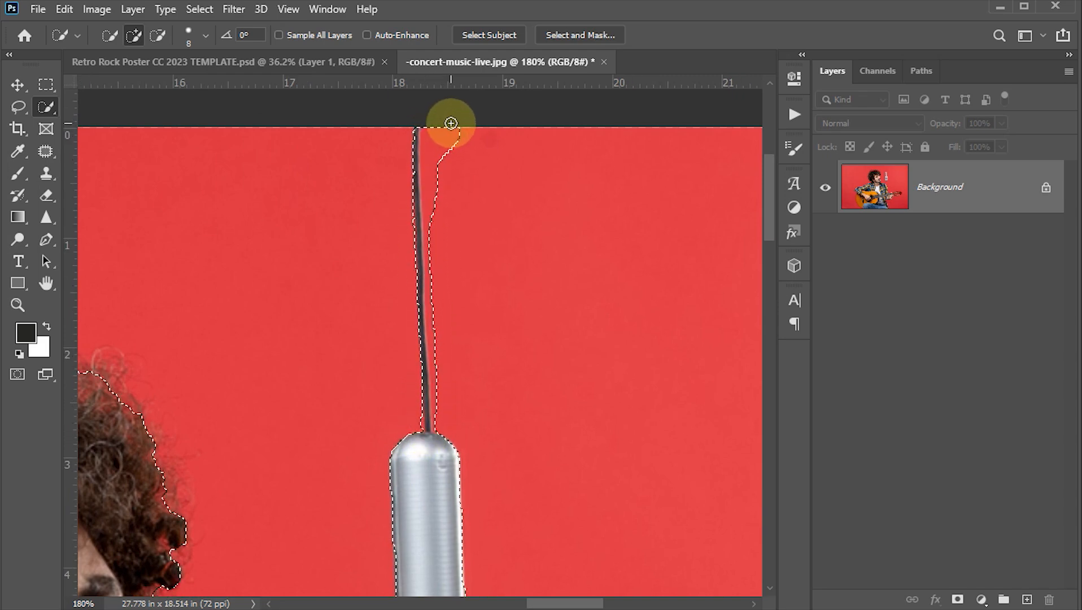
Subtract the excess red background beside the cable from the selection and add the microphone's missing lower grille.
{"action": "key", "text": "alt"}
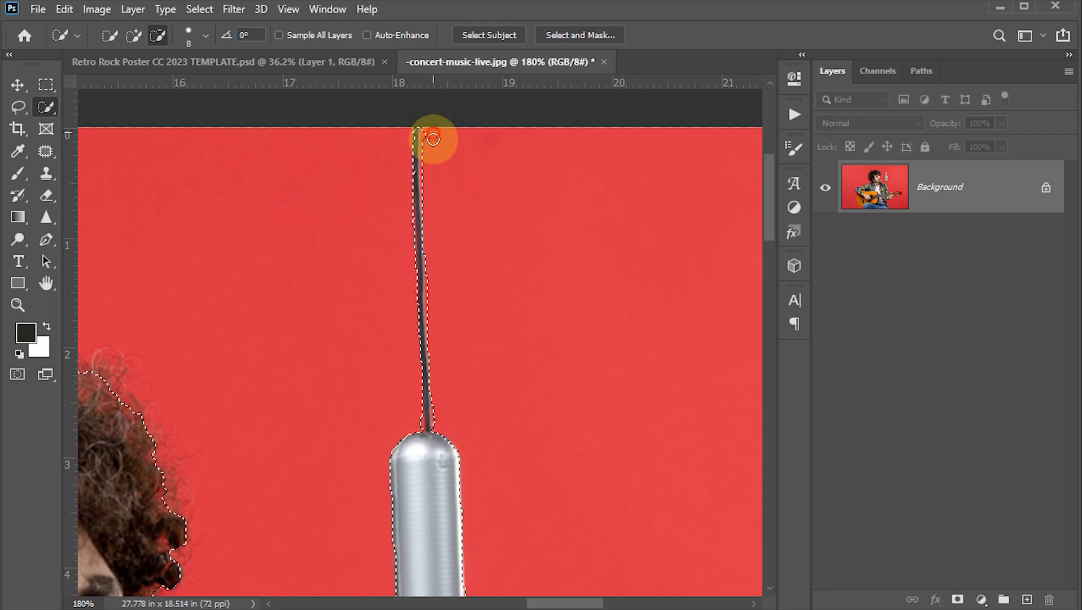
{"action": "left_click_drag", "start_coordinate": [432, 150], "coordinate": [429, 138]}
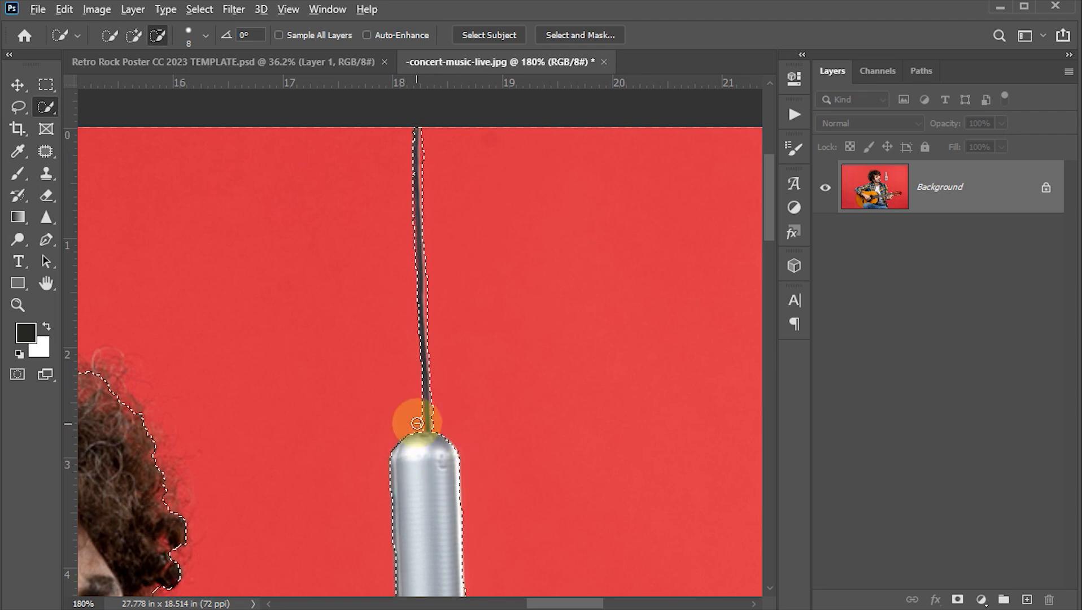
{"action": "left_click_drag", "start_coordinate": [459, 483], "coordinate": [442, 113]}
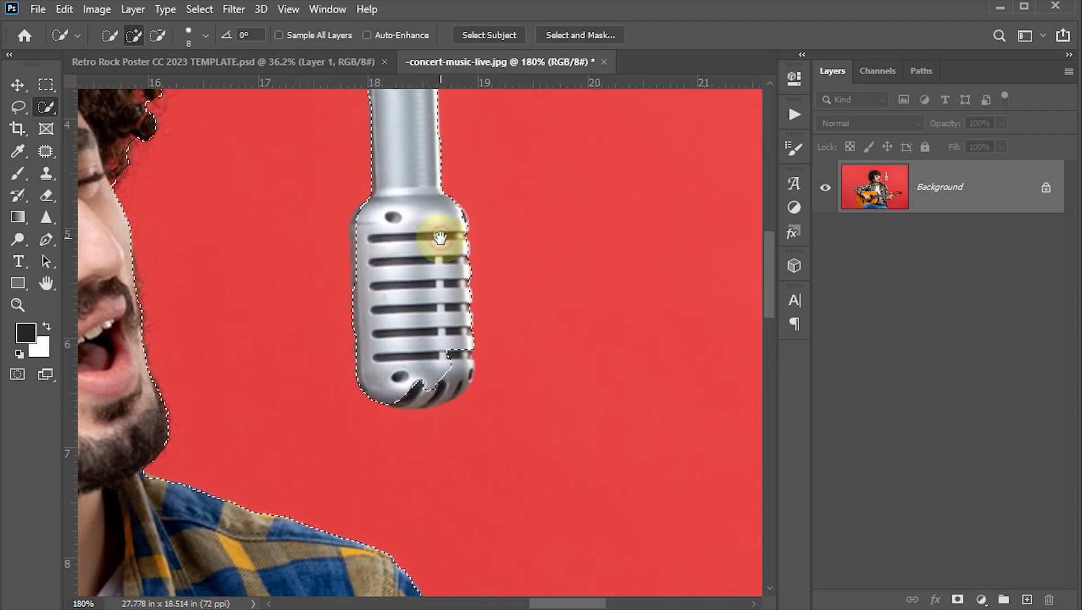
{"action": "mouse_move", "coordinate": [446, 330]}
{"action": "left_mouse_down"}
{"action": "mouse_move", "coordinate": [454, 346]}
{"action": "mouse_move", "coordinate": [441, 389]}
{"action": "mouse_move", "coordinate": [459, 357]}
{"action": "mouse_move", "coordinate": [424, 391]}
{"action": "mouse_move", "coordinate": [466, 371]}
{"action": "left_mouse_up"}
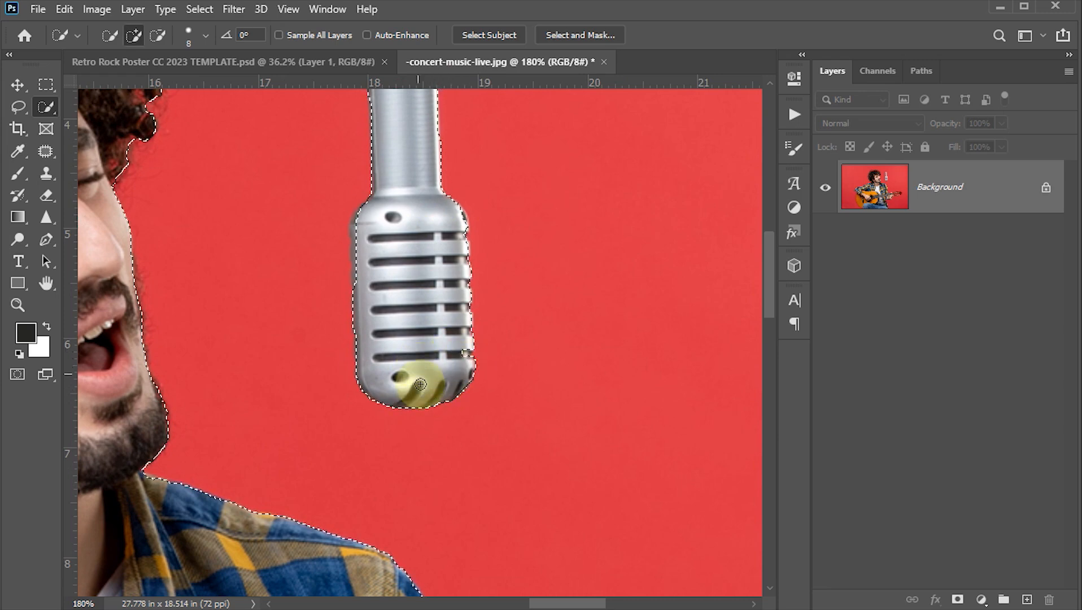
{"action": "left_click_drag", "start_coordinate": [345, 322], "coordinate": [616, 428]}
{"action": "left_click_drag", "start_coordinate": [476, 324], "coordinate": [304, 123]}
Open the selection in Select and Mask and refine the outline of the guitarist's curly hair with the Refine Edge Brush at size 20.
{"action": "scroll", "coordinate": [530, 380], "scroll_direction": "down", "scroll_amount": 5}
{"action": "left_click_drag", "start_coordinate": [410, 292], "coordinate": [398, 181]}
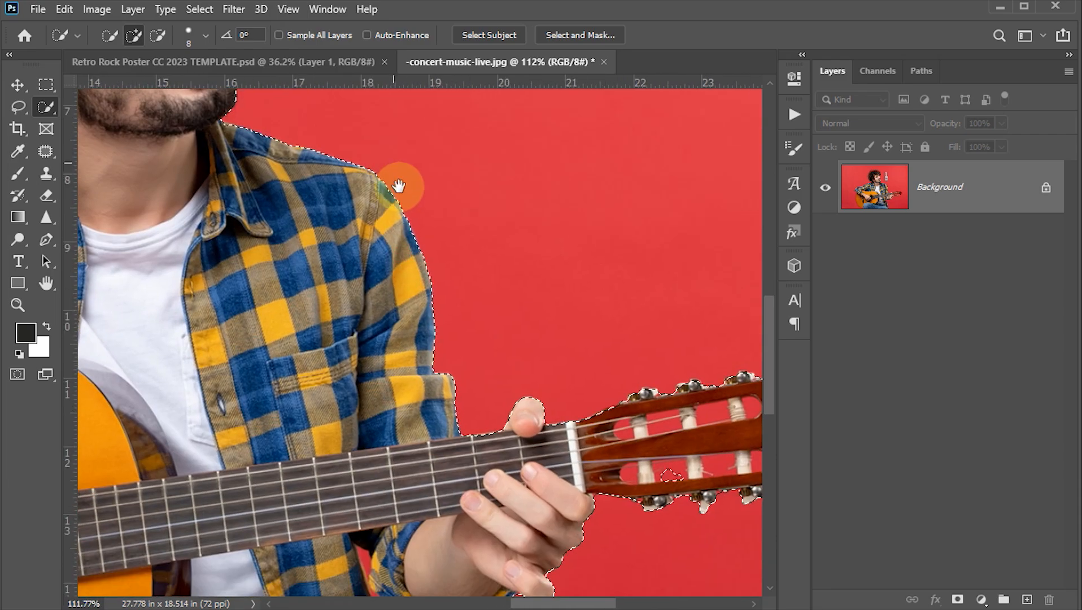
{"action": "left_click_drag", "start_coordinate": [446, 299], "coordinate": [362, 190]}
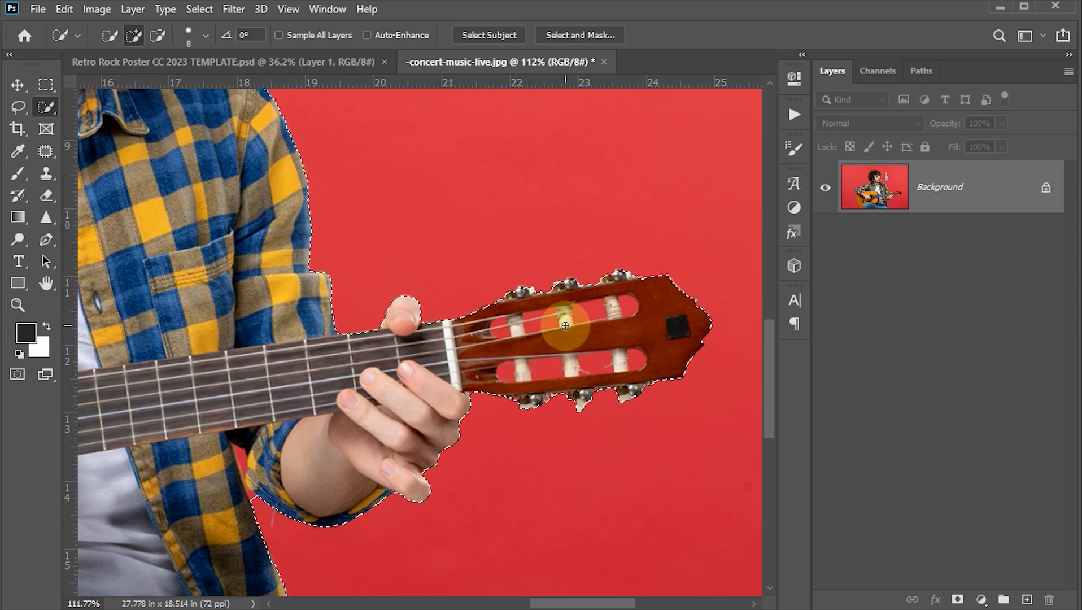
{"action": "left_click", "coordinate": [565, 31]}
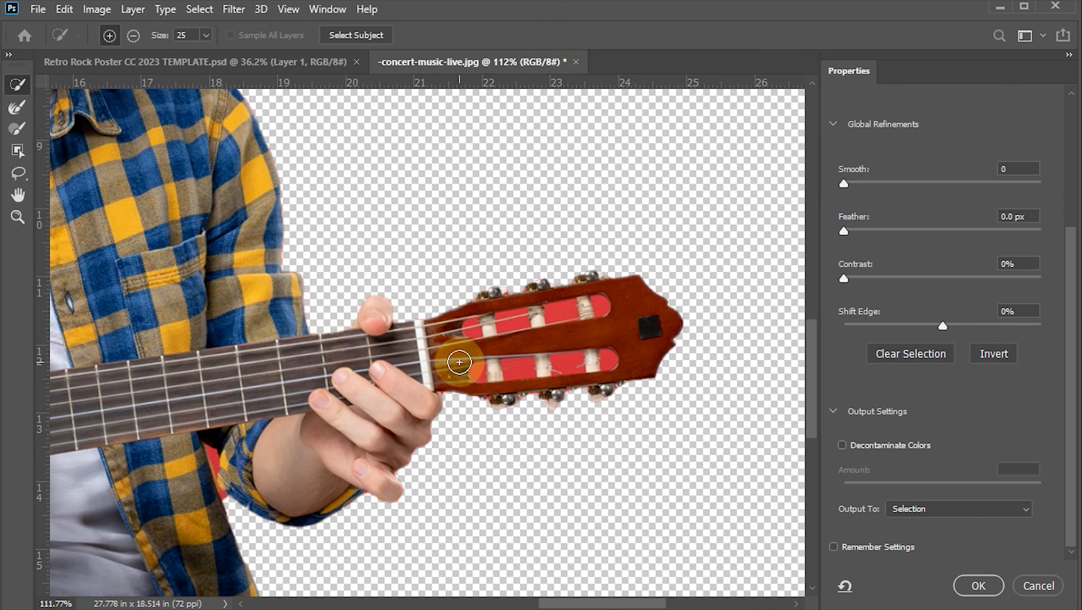
{"action": "left_click_drag", "start_coordinate": [452, 418], "coordinate": [423, 379]}
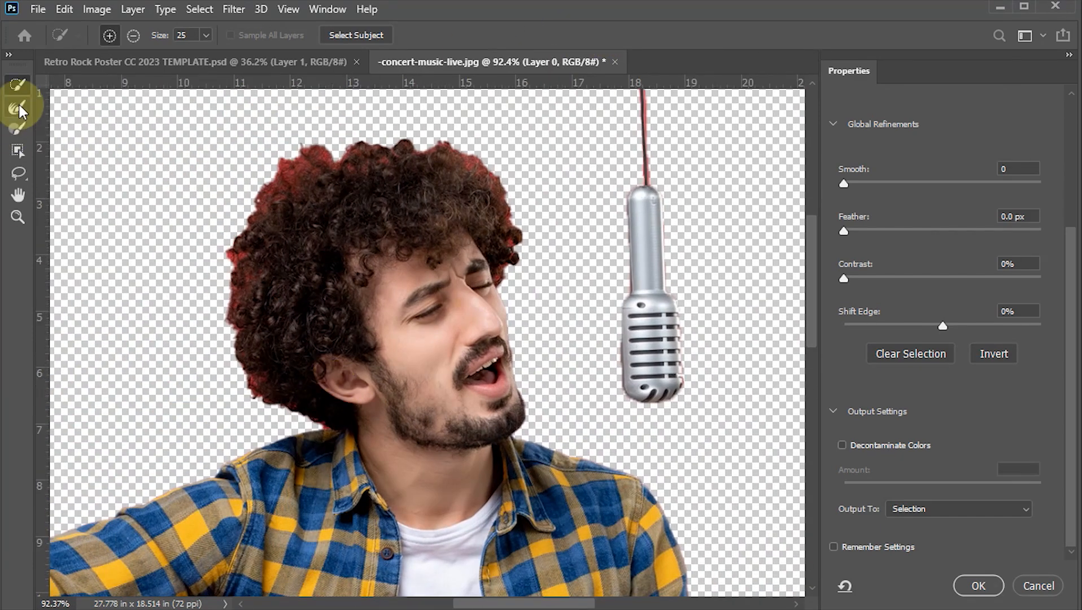
{"action": "left_click", "coordinate": [18, 108]}
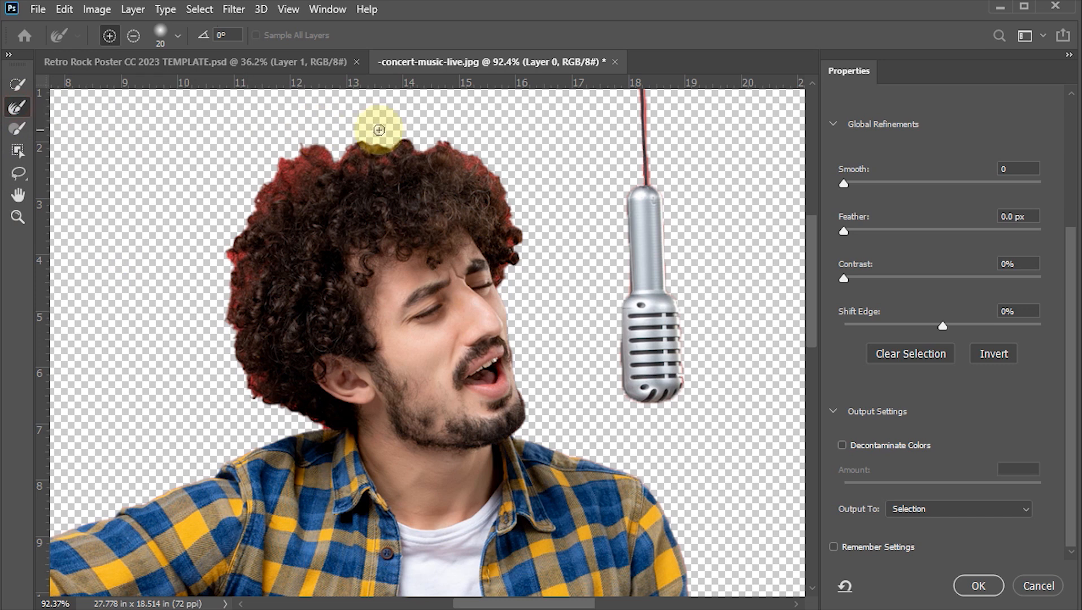
{"action": "mouse_move", "coordinate": [389, 135]}
{"action": "left_mouse_down"}
{"action": "mouse_move", "coordinate": [346, 132]}
{"action": "mouse_move", "coordinate": [301, 146]}
{"action": "mouse_move", "coordinate": [248, 220]}
{"action": "mouse_move", "coordinate": [226, 320]}
{"action": "mouse_move", "coordinate": [262, 416]}
{"action": "mouse_move", "coordinate": [245, 337]}
{"action": "mouse_move", "coordinate": [293, 135]}
{"action": "mouse_move", "coordinate": [302, 143]}
{"action": "mouse_move", "coordinate": [347, 132]}
{"action": "mouse_move", "coordinate": [331, 136]}
{"action": "mouse_move", "coordinate": [337, 147]}
{"action": "mouse_move", "coordinate": [455, 142]}
{"action": "mouse_move", "coordinate": [503, 194]}
{"action": "mouse_move", "coordinate": [519, 268]}
{"action": "mouse_move", "coordinate": [498, 246]}
{"action": "mouse_move", "coordinate": [512, 278]}
{"action": "left_mouse_up"}
Refine the edges of the cable and microphone with the Refine Edge Brush at size 30.
{"action": "key", "text": "bracketright"}
{"action": "scroll", "coordinate": [664, 198], "scroll_direction": "up", "scroll_amount": 3}
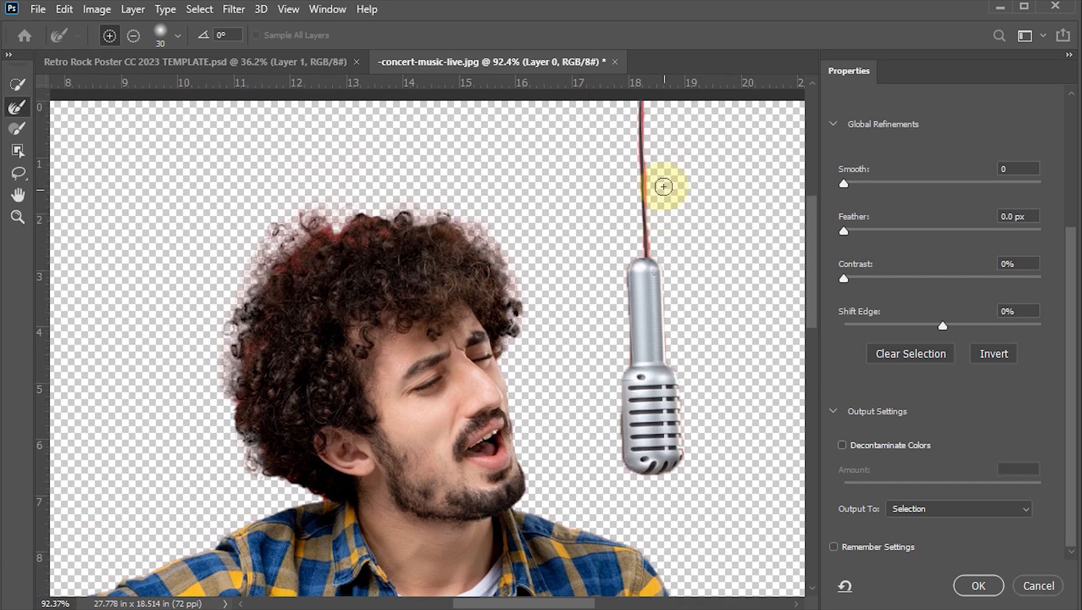
{"action": "mouse_move", "coordinate": [660, 150]}
{"action": "left_mouse_down"}
{"action": "mouse_move", "coordinate": [659, 110]}
{"action": "mouse_move", "coordinate": [682, 178]}
{"action": "left_mouse_up"}
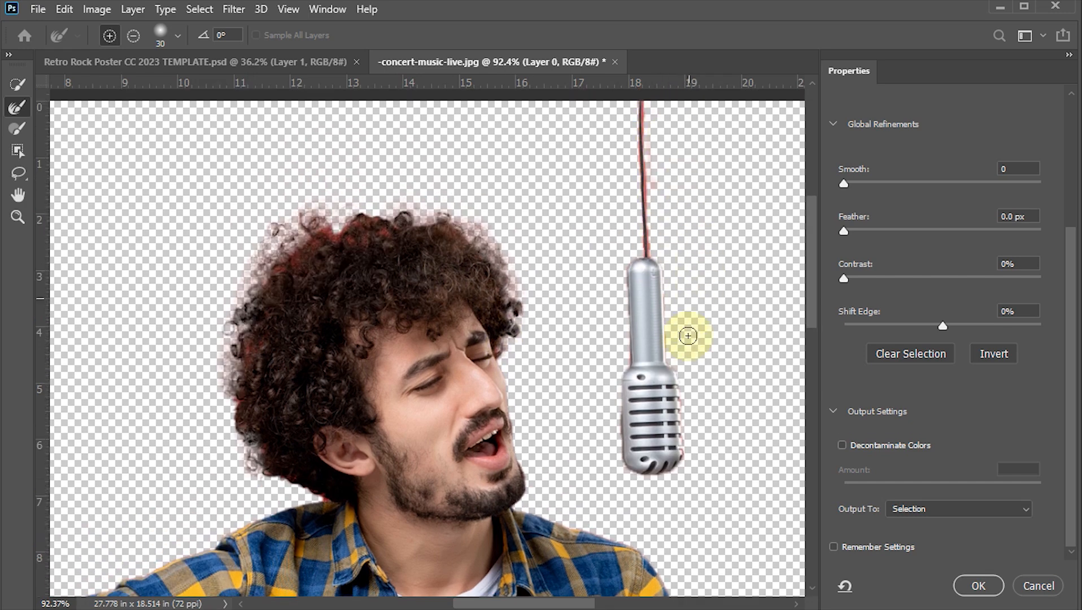
{"action": "left_click_drag", "start_coordinate": [688, 336], "coordinate": [680, 234]}
Remove the red background from both slots of the guitar headstock with the Refine Edge Brush at size 15.
{"action": "mouse_move", "coordinate": [683, 346]}
{"action": "left_mouse_down"}
{"action": "mouse_move", "coordinate": [669, 178]}
{"action": "mouse_move", "coordinate": [670, 243]}
{"action": "mouse_move", "coordinate": [620, 202]}
{"action": "mouse_move", "coordinate": [454, 253]}
{"action": "left_mouse_up"}
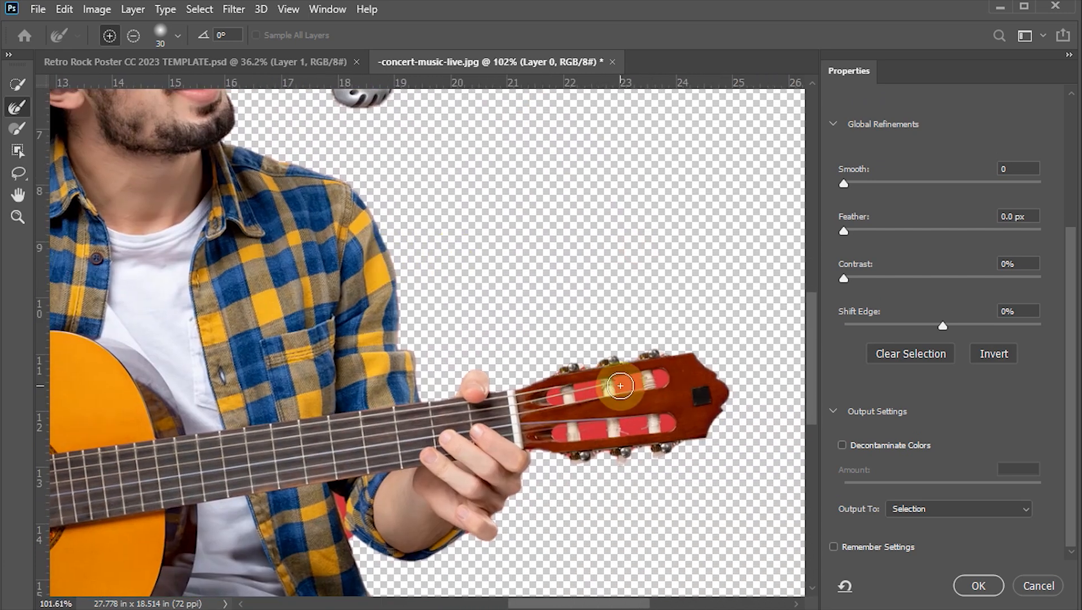
{"action": "scroll", "coordinate": [620, 385], "scroll_direction": "up", "scroll_amount": 2}
{"action": "key", "text": "bracketleft"}
{"action": "key", "text": "bracketleft"}
{"action": "key", "text": "bracketleft"}
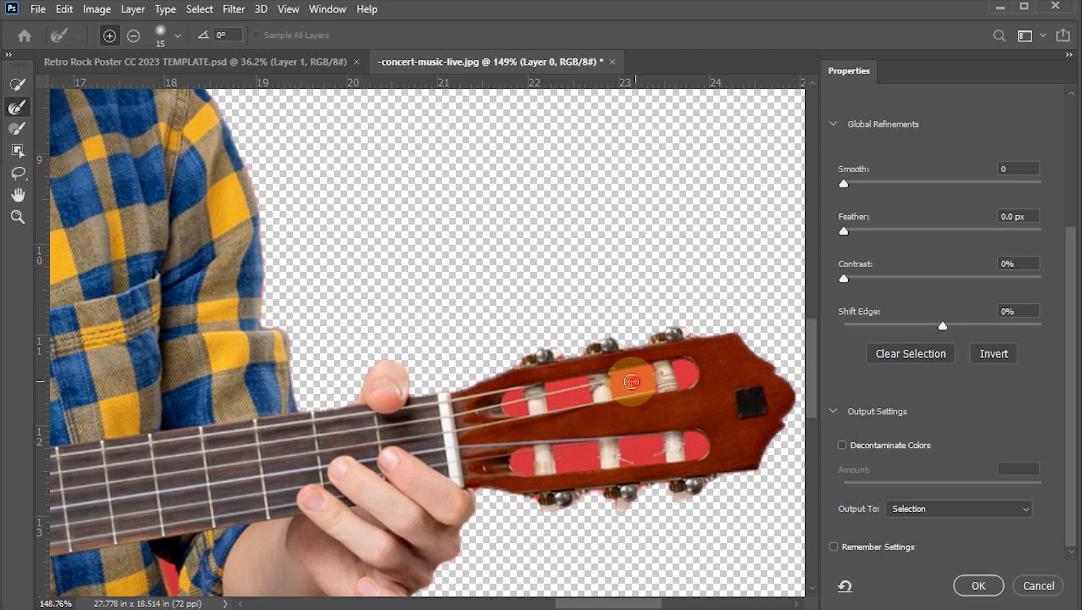
{"action": "mouse_move", "coordinate": [632, 382]}
{"action": "left_mouse_down"}
{"action": "mouse_move", "coordinate": [689, 380]}
{"action": "mouse_move", "coordinate": [688, 369]}
{"action": "left_mouse_up"}
{"action": "left_click_drag", "start_coordinate": [571, 394], "coordinate": [582, 389]}
{"action": "scroll", "coordinate": [582, 390], "scroll_direction": "down", "scroll_amount": 1}
{"action": "left_click", "coordinate": [521, 402]}
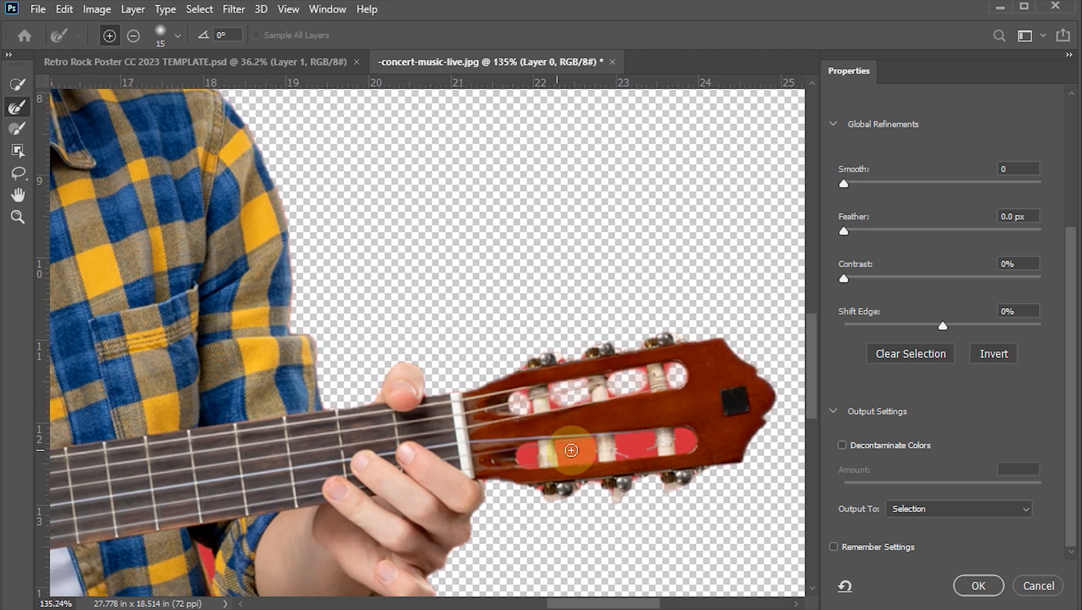
{"action": "left_click_drag", "start_coordinate": [572, 450], "coordinate": [683, 441]}
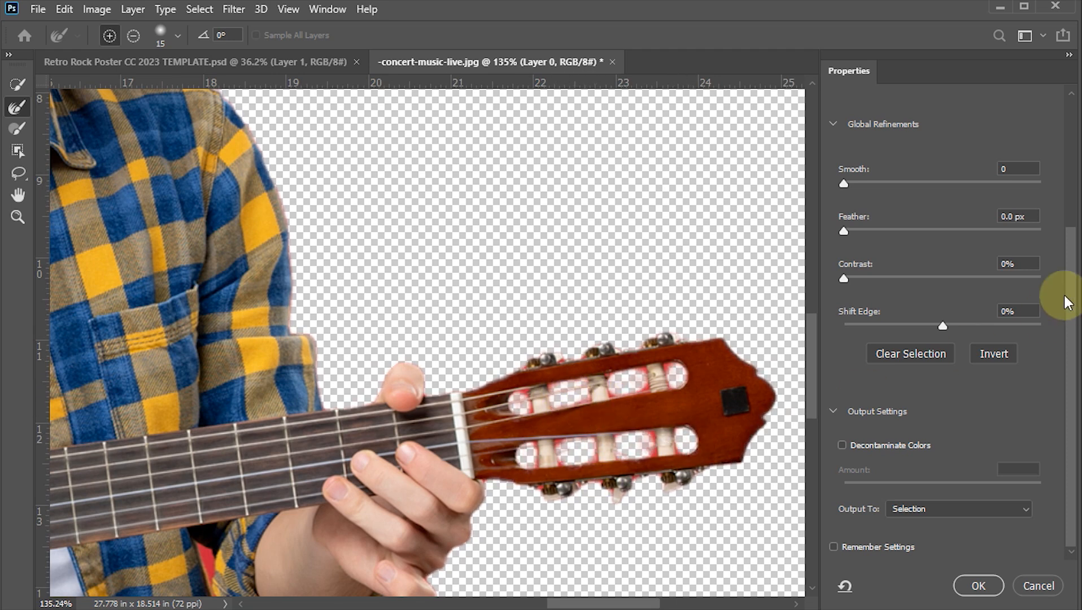
Enable Decontaminate Colors at 100% and output the cutout to a new layer with a layer mask.
{"action": "left_click", "coordinate": [843, 445]}
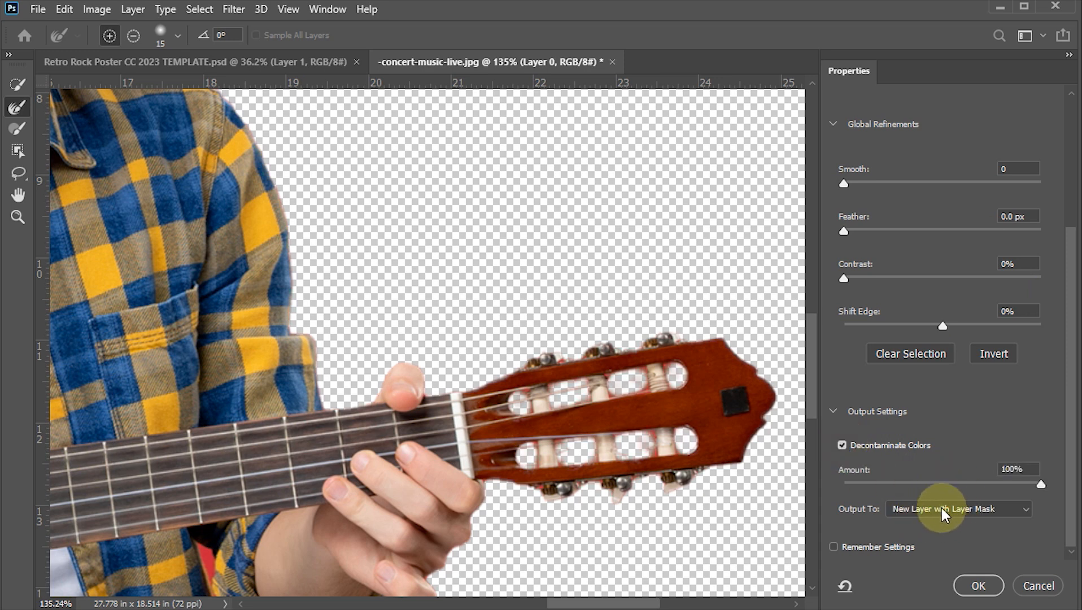
{"action": "left_click", "coordinate": [973, 586]}
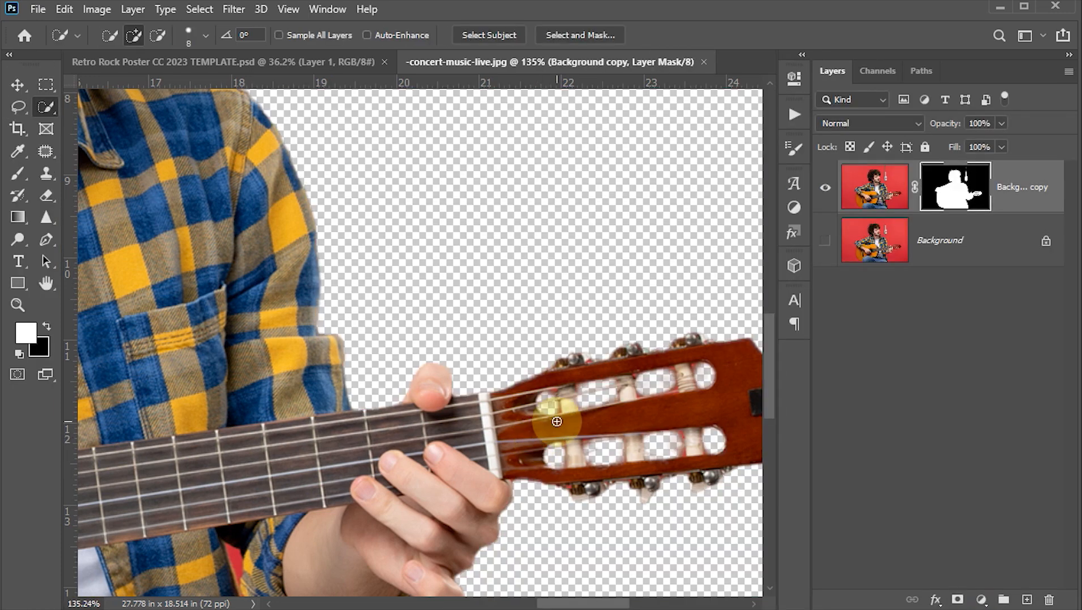
{"action": "key", "text": "ctrl+0"}
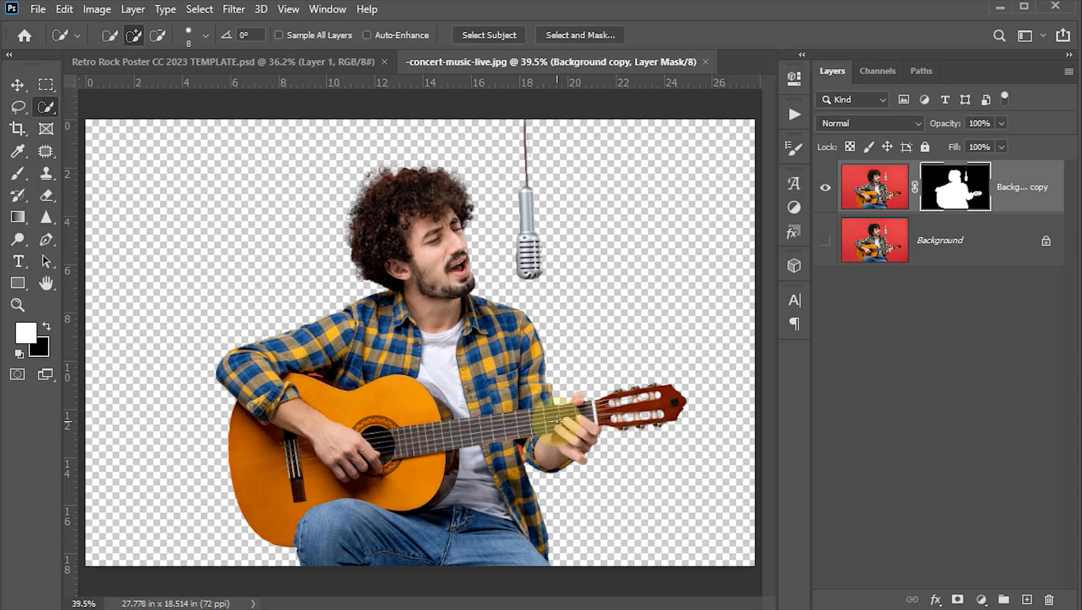
Desaturate the image on the Background copy layer and convert the layer to a smart object.
{"action": "left_click", "coordinate": [18, 86]}
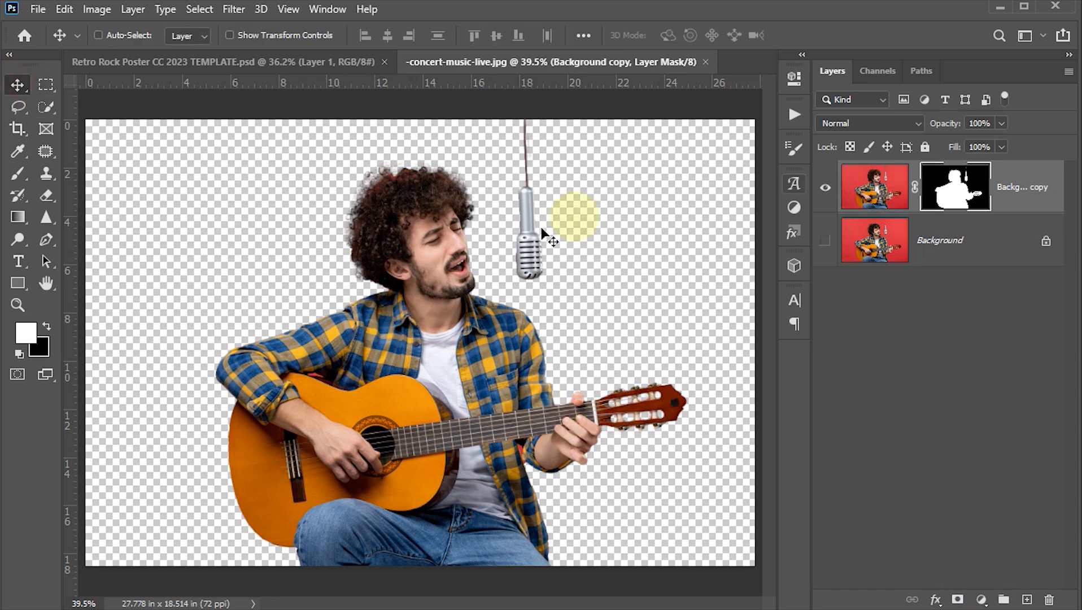
{"action": "left_click", "coordinate": [876, 193]}
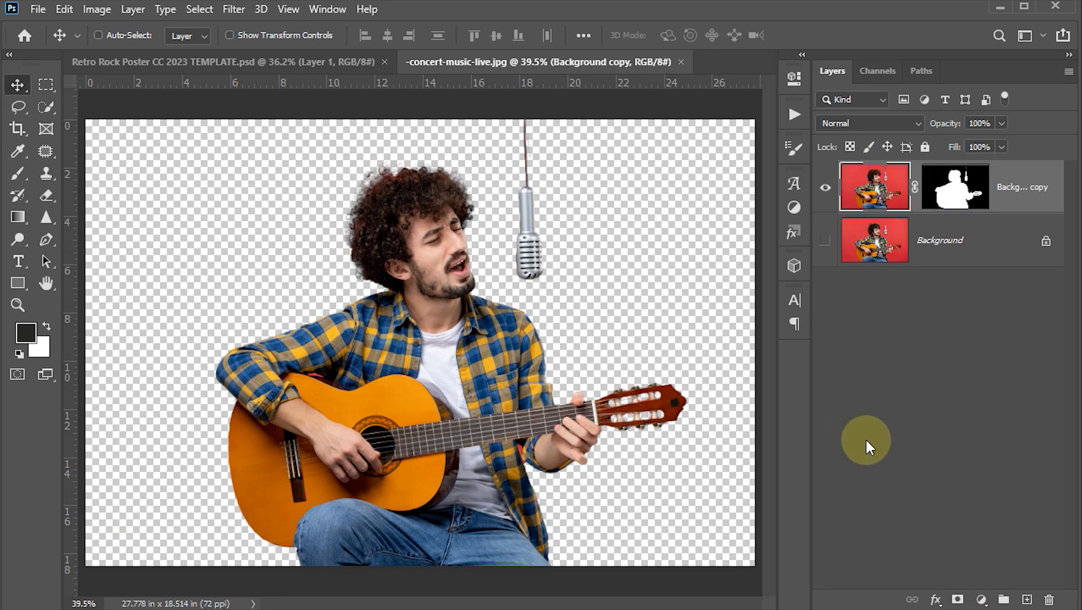
{"action": "key", "text": "ctrl+shift+u"}
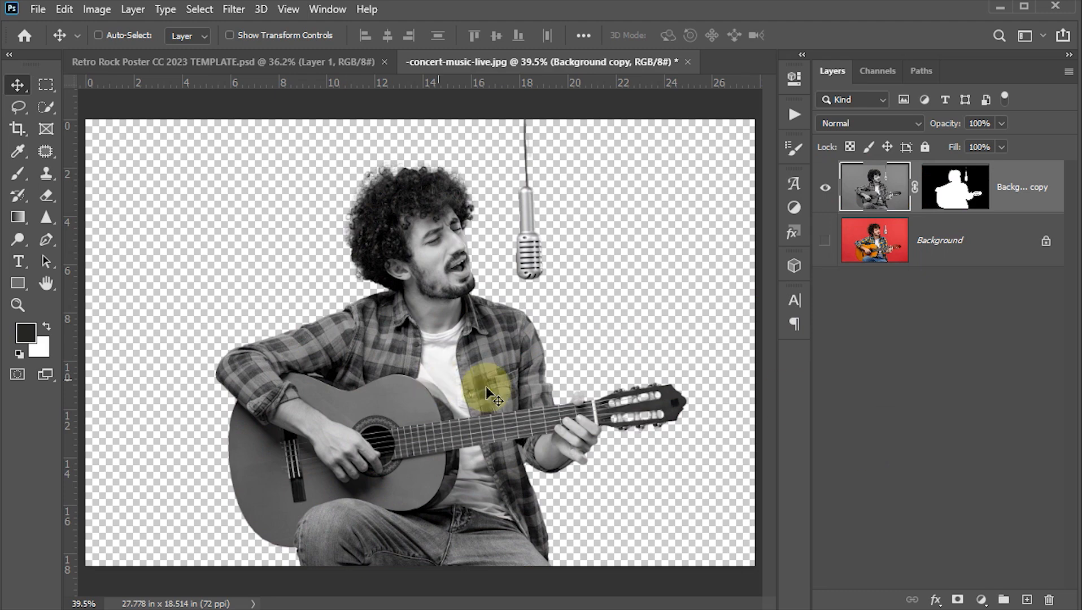
{"action": "right_click", "coordinate": [1027, 207]}
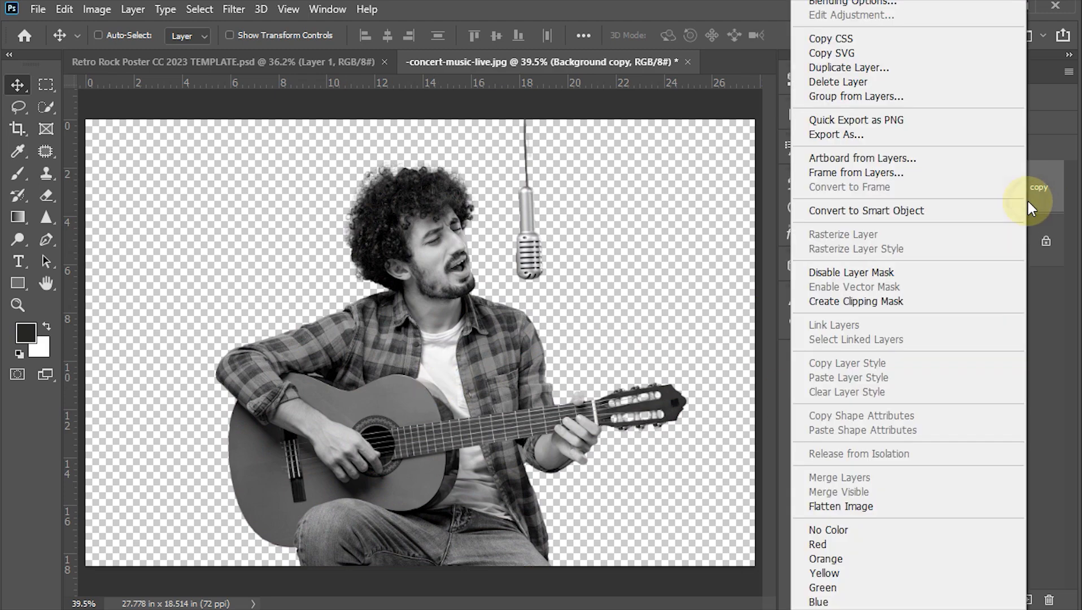
{"action": "left_click", "coordinate": [902, 210]}
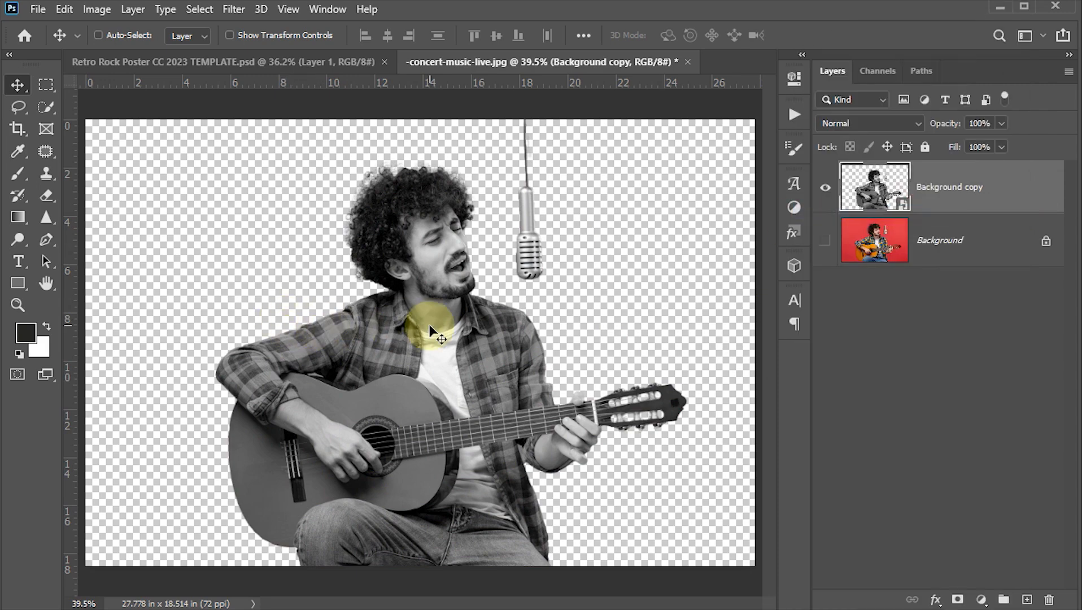
Place the cutout in the Retro Rock Poster CC 2023 TEMPLATE.psd document and lower its layer opacity to 51%.
{"action": "left_click_drag", "start_coordinate": [410, 366], "coordinate": [486, 377]}
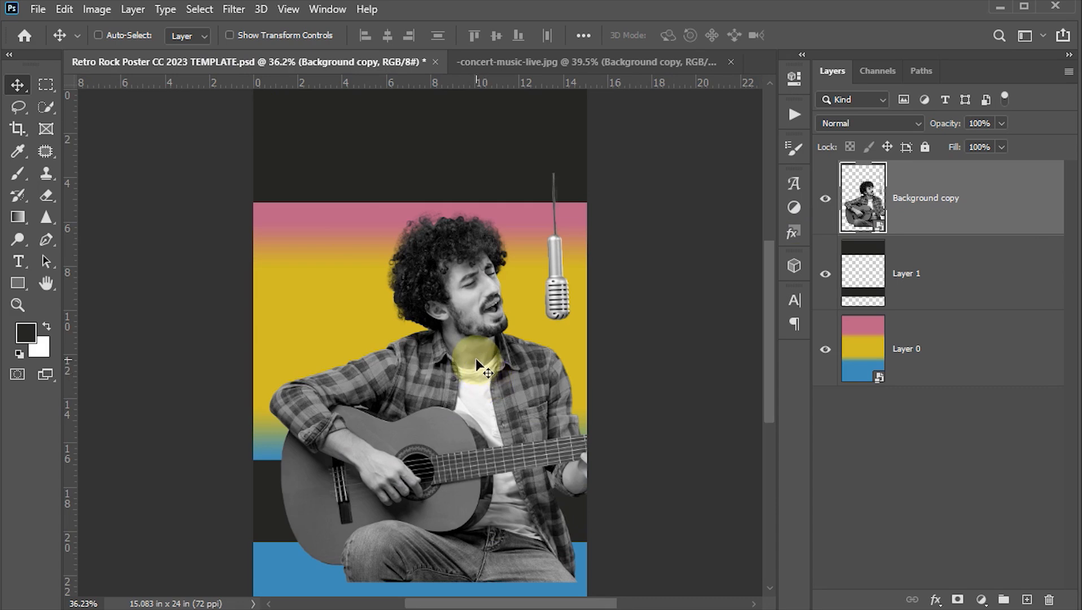
{"action": "left_click_drag", "start_coordinate": [1000, 122], "coordinate": [968, 146]}
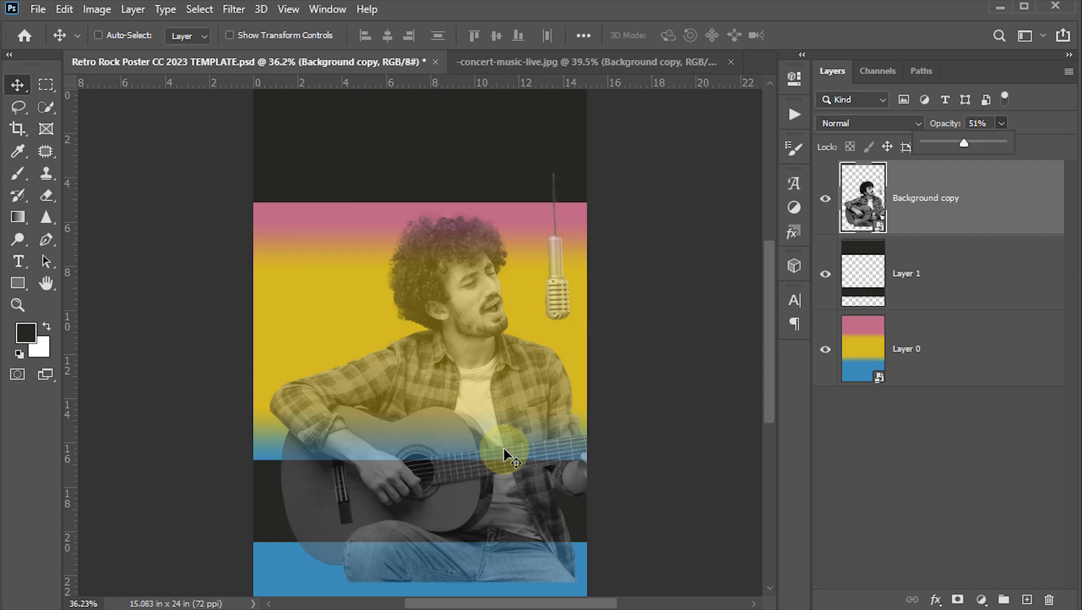
Scale the guitarist cutout down proportionally to 70.33% so it fits within the poster's width above the lower dark band.
{"action": "key", "text": "ctrl+t"}
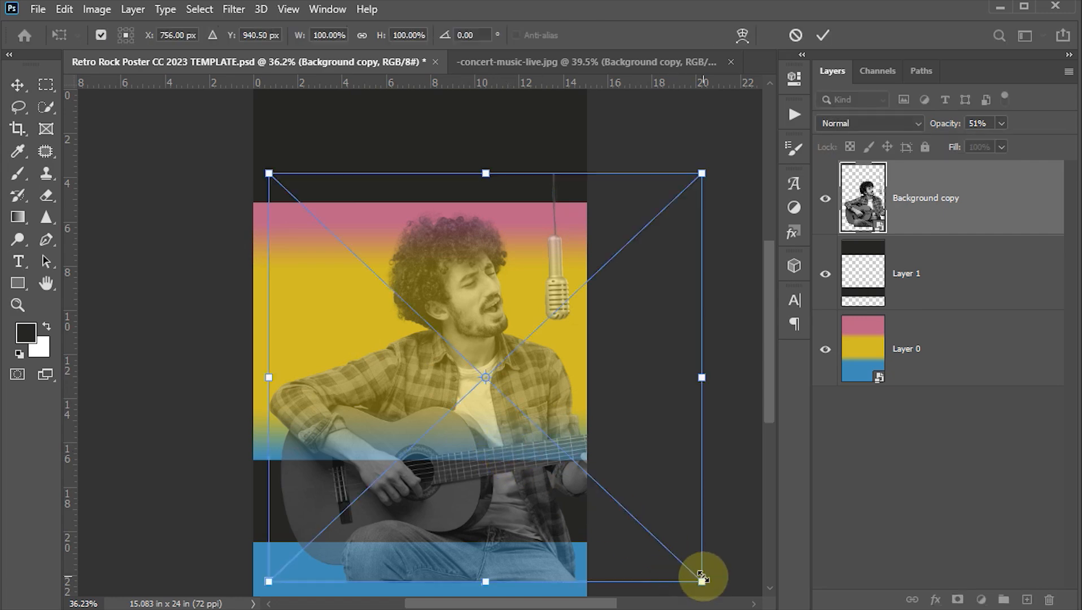
{"action": "left_click_drag", "start_coordinate": [701, 581], "coordinate": [576, 461]}
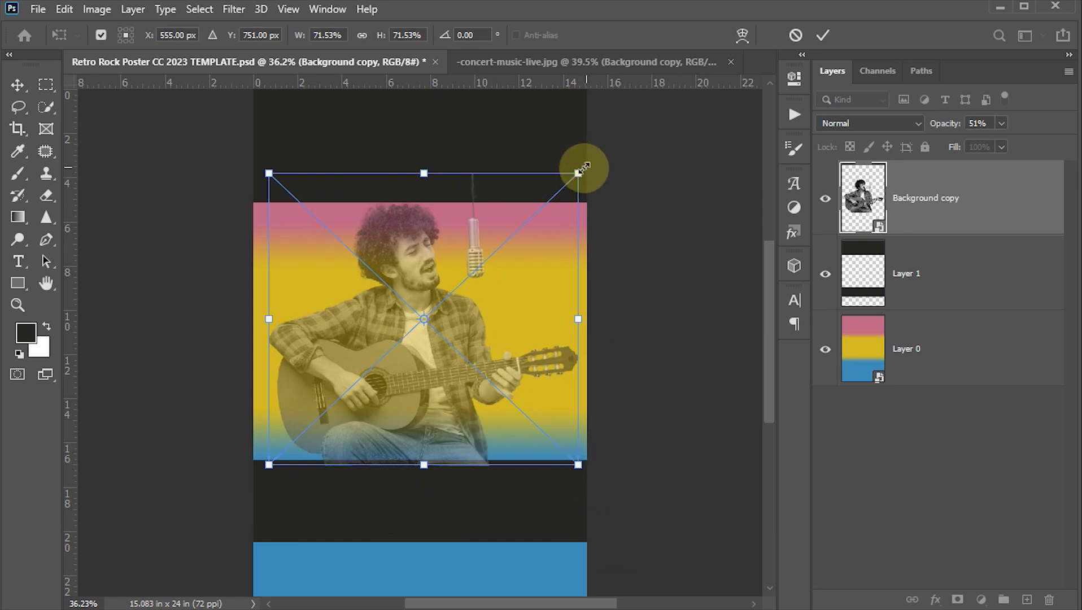
{"action": "left_click_drag", "start_coordinate": [578, 173], "coordinate": [574, 178]}
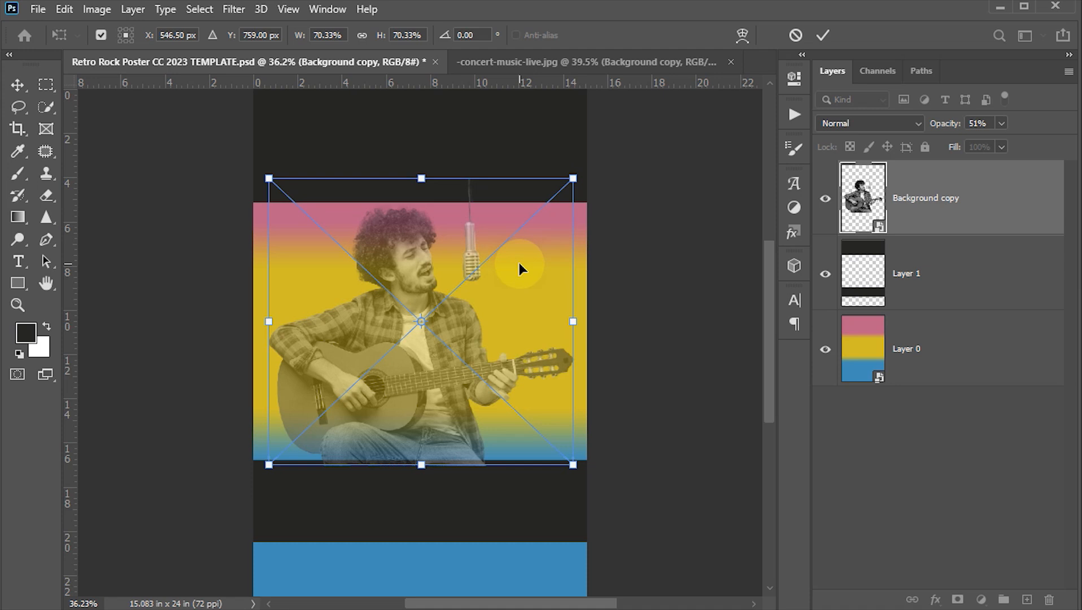
{"action": "left_click", "coordinate": [821, 35]}
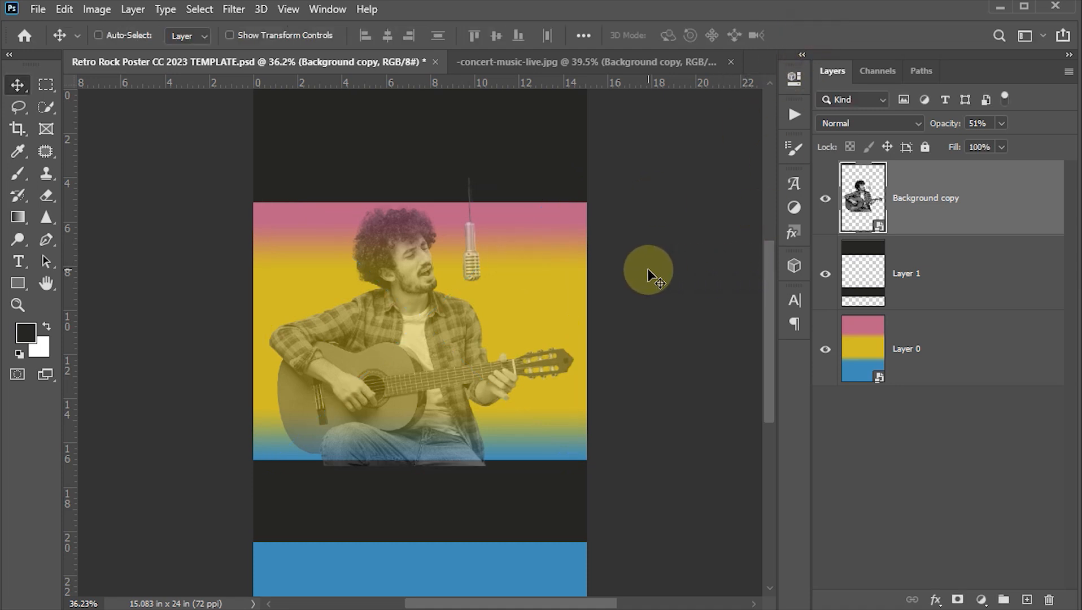
Mask the guitarist layer at 100% opacity so it is hidden wherever it overlaps the dark bands, and save the document.
{"action": "key", "text": "0"}
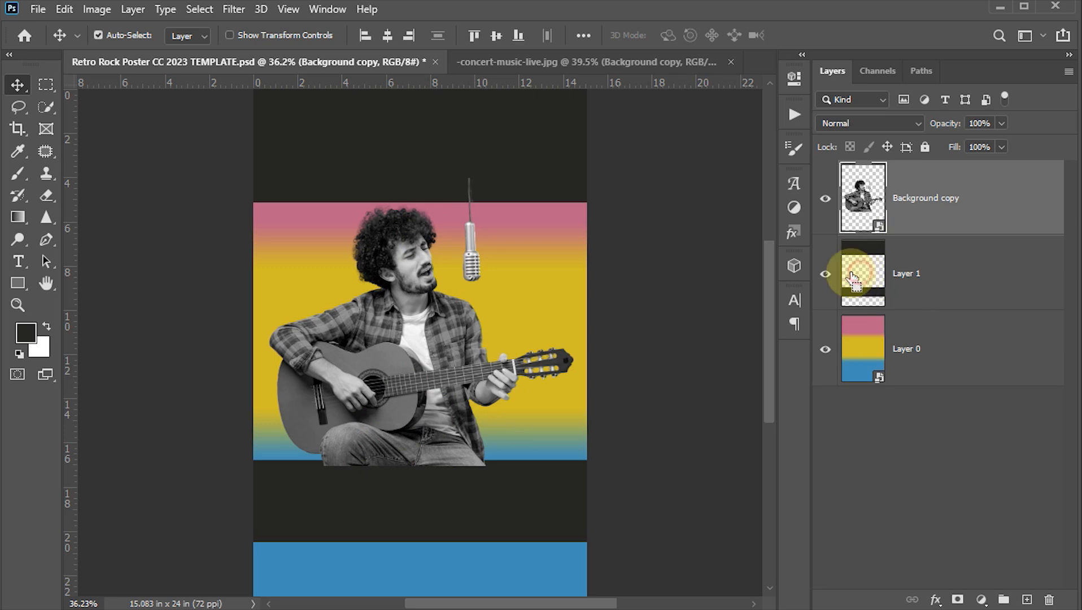
{"action": "left_click", "coordinate": [862, 278], "text": "ctrl"}
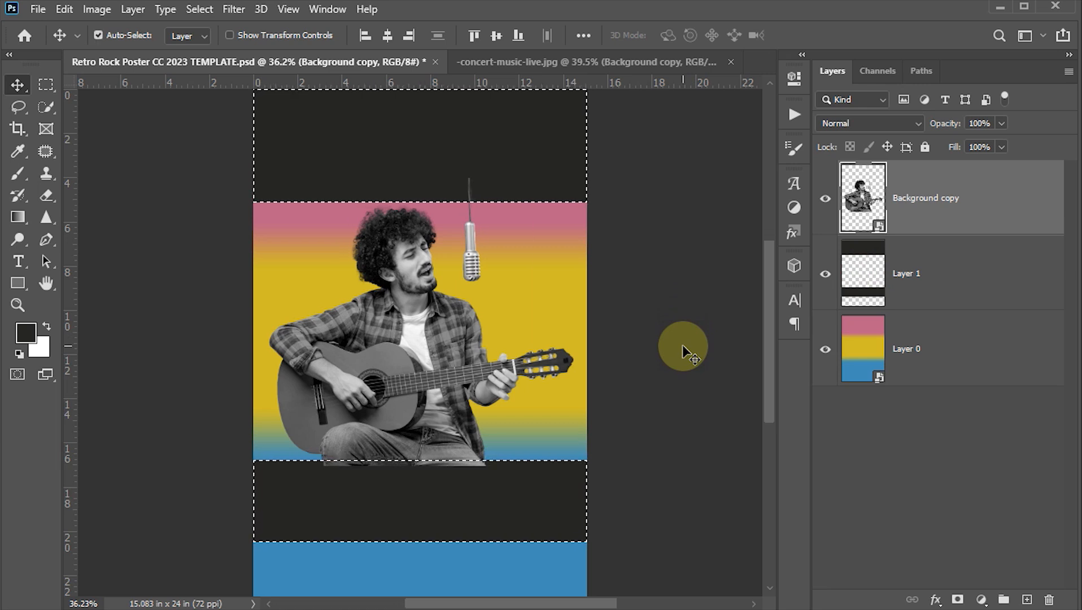
{"action": "key", "text": "ctrl+shift+i"}
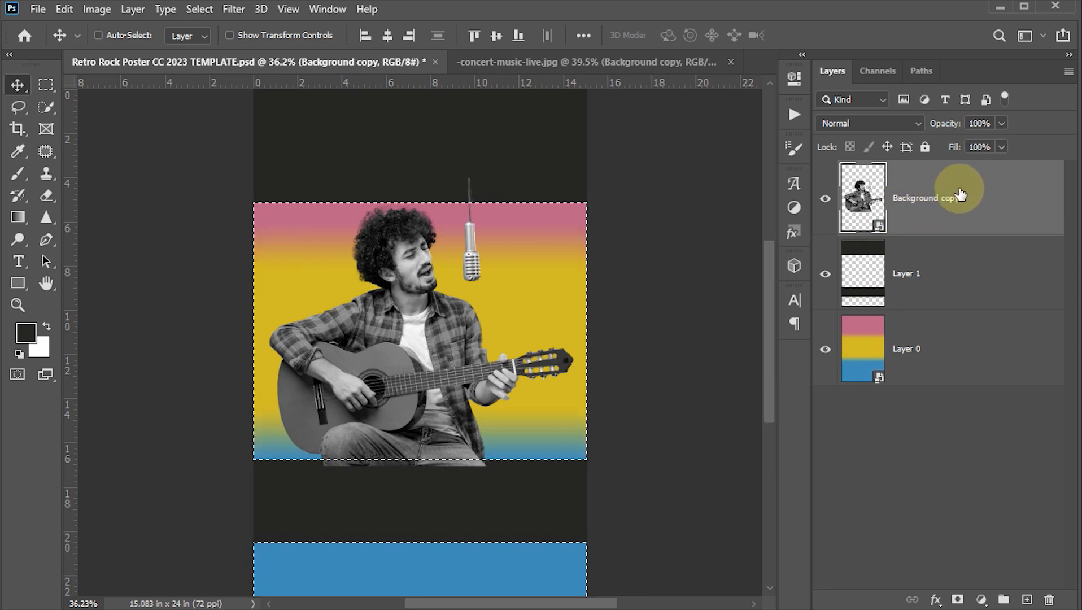
{"action": "left_click", "coordinate": [956, 599]}
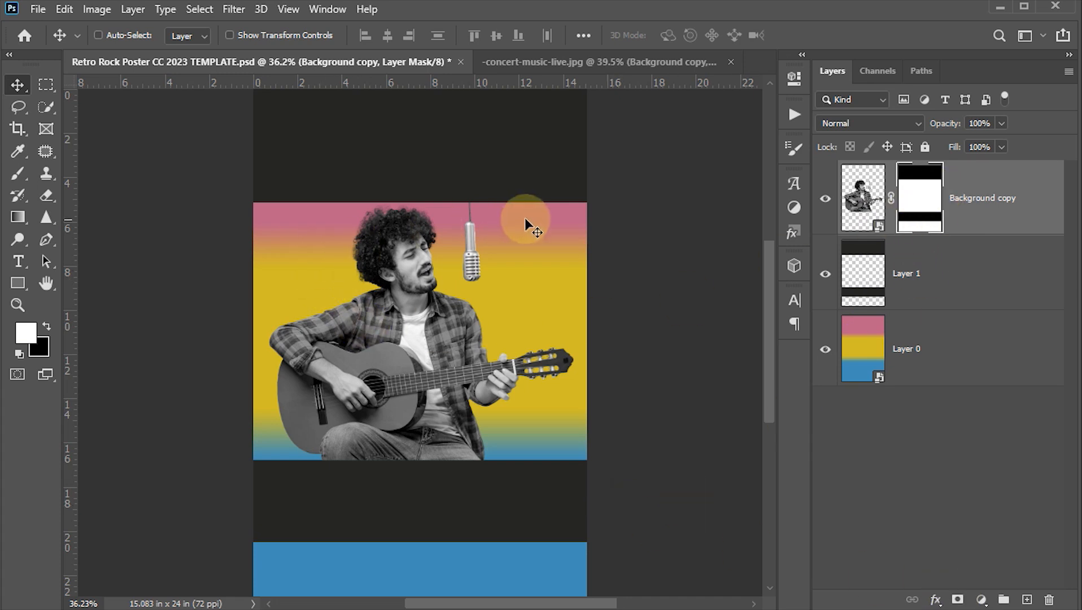
{"action": "key", "text": "ctrl+s"}
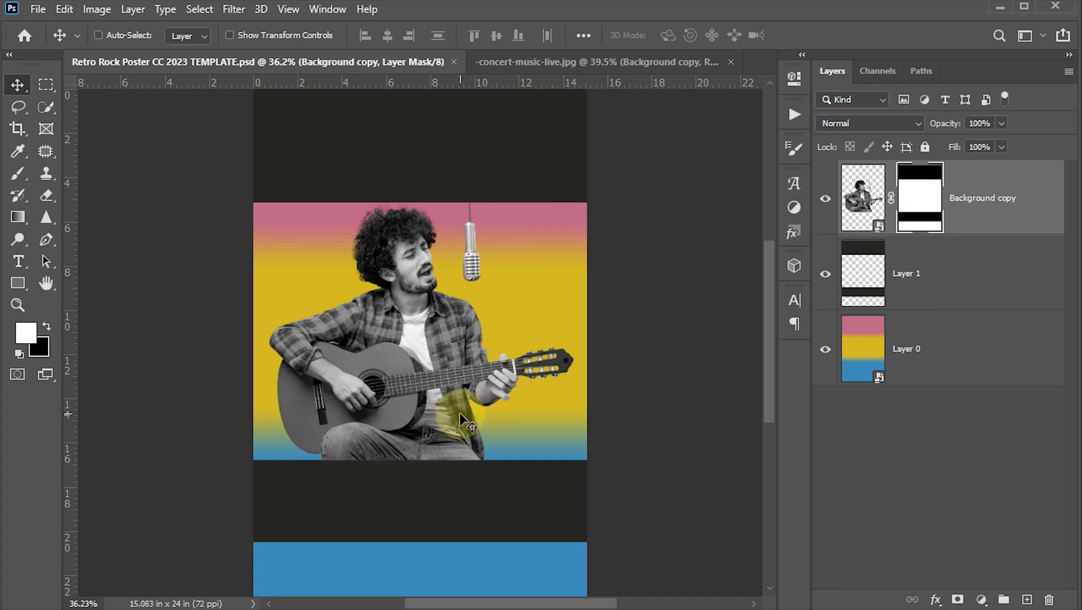
Apply a Posterize adjustment with 2 levels to the guitarist image on the Background copy layer.
{"action": "left_click", "coordinate": [860, 202]}
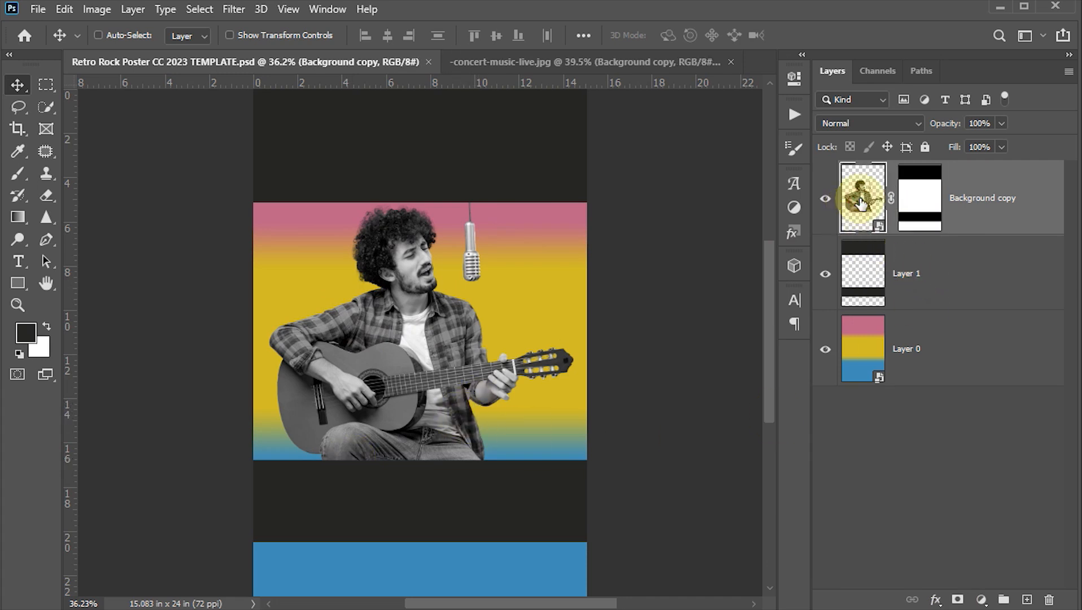
{"action": "left_click", "coordinate": [95, 10]}
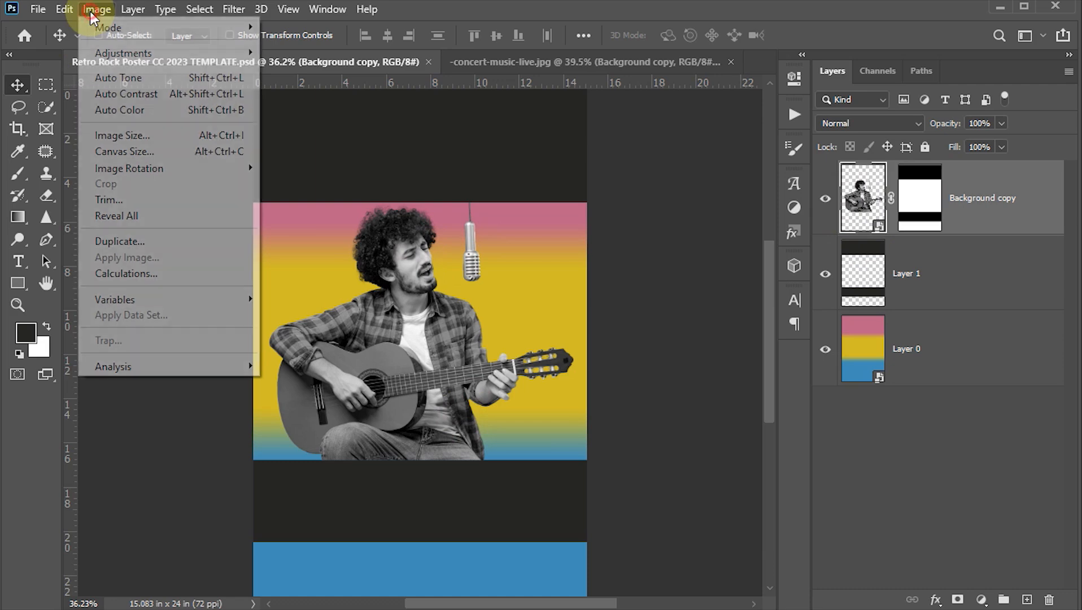
{"action": "mouse_move", "coordinate": [103, 53]}
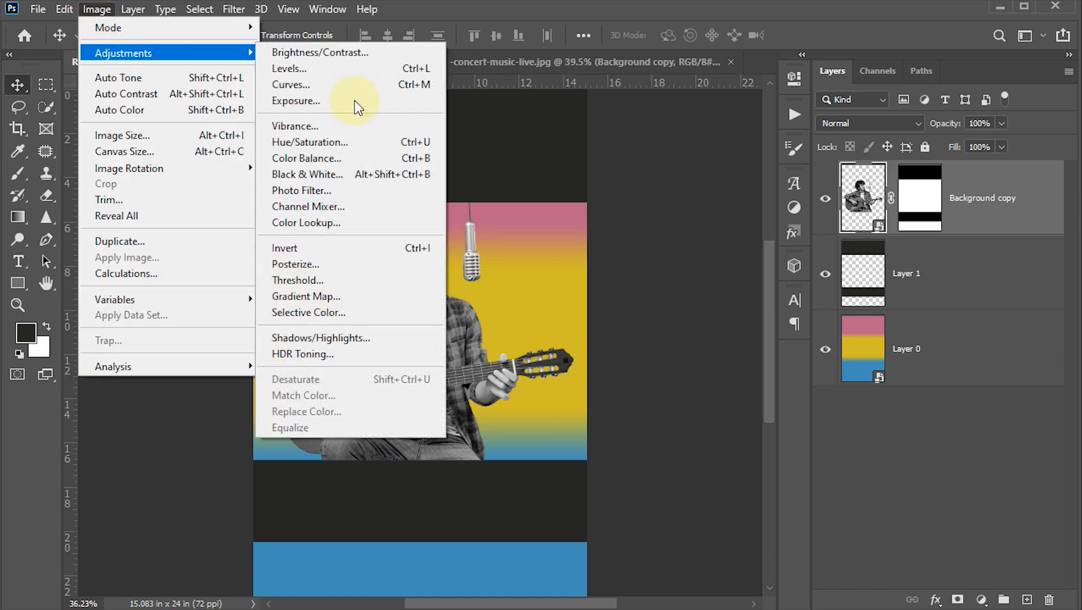
{"action": "left_click", "coordinate": [300, 263]}
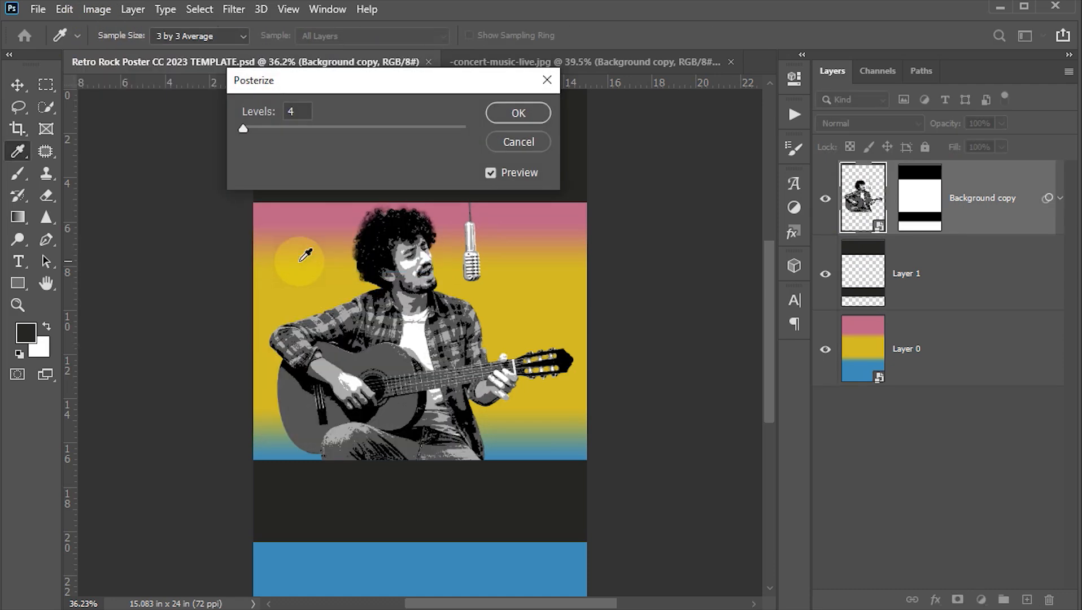
{"action": "double_click", "coordinate": [299, 110]}
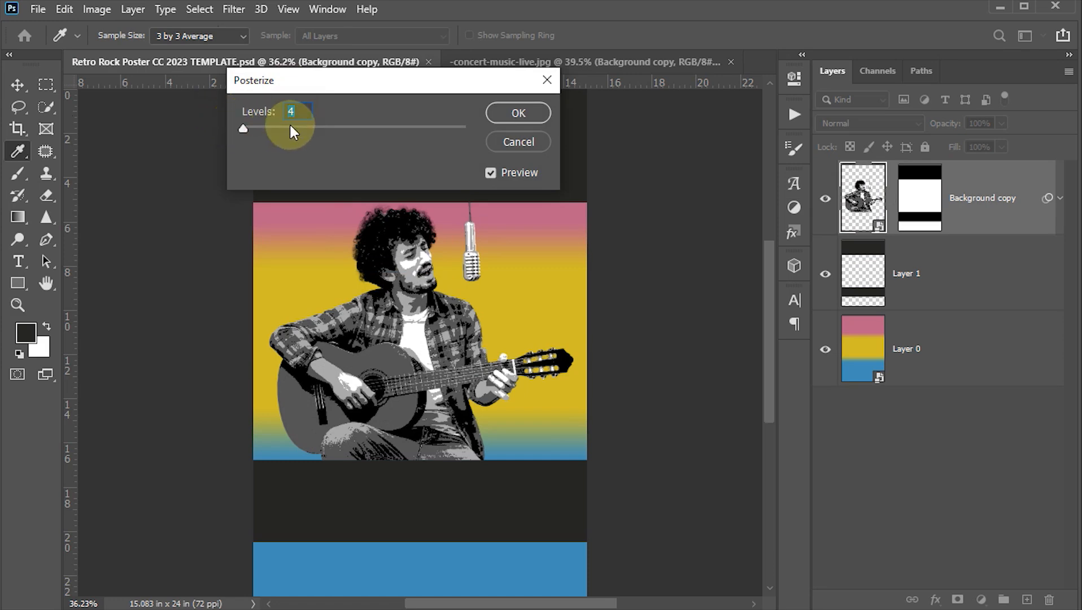
{"action": "type", "text": "2"}
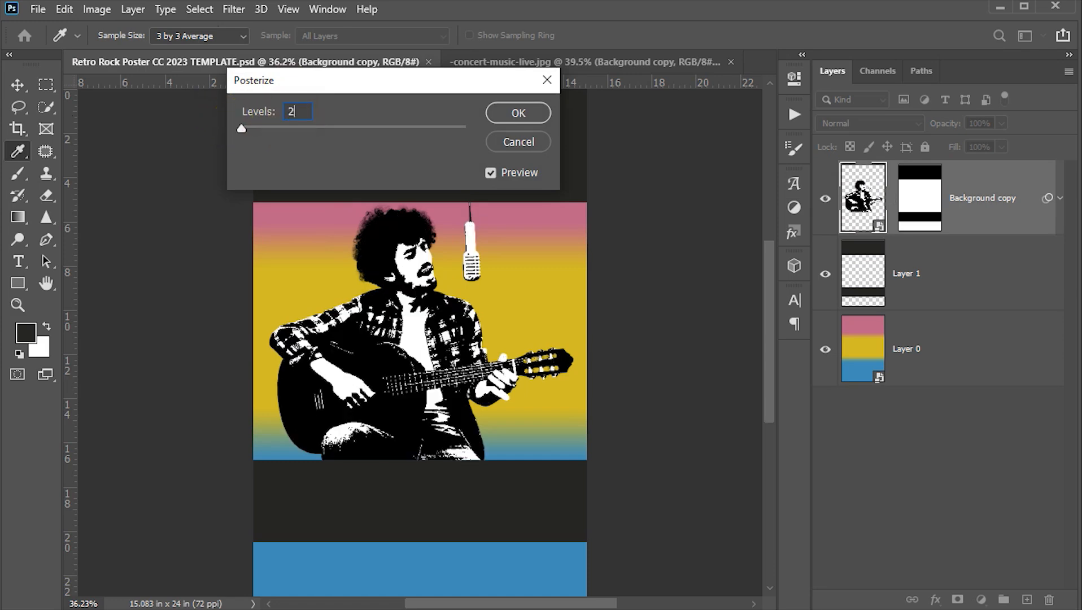
{"action": "left_click", "coordinate": [505, 116]}
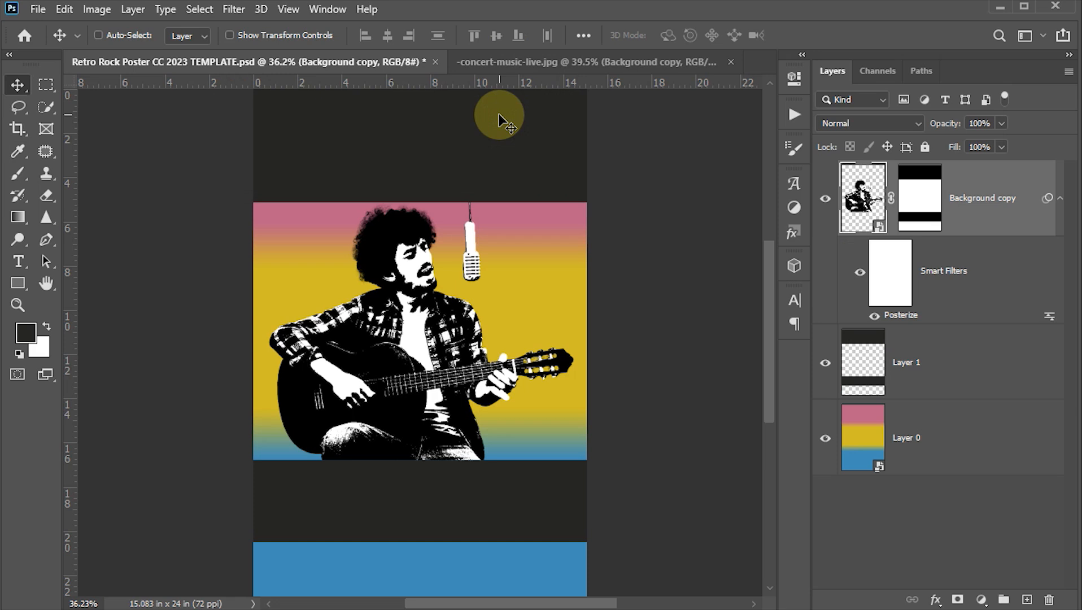
Isolate the posterized layer temporarily to select its black areas by loading the RGB channel as a selection and inverting it.
{"action": "left_click", "coordinate": [825, 201], "text": "alt"}
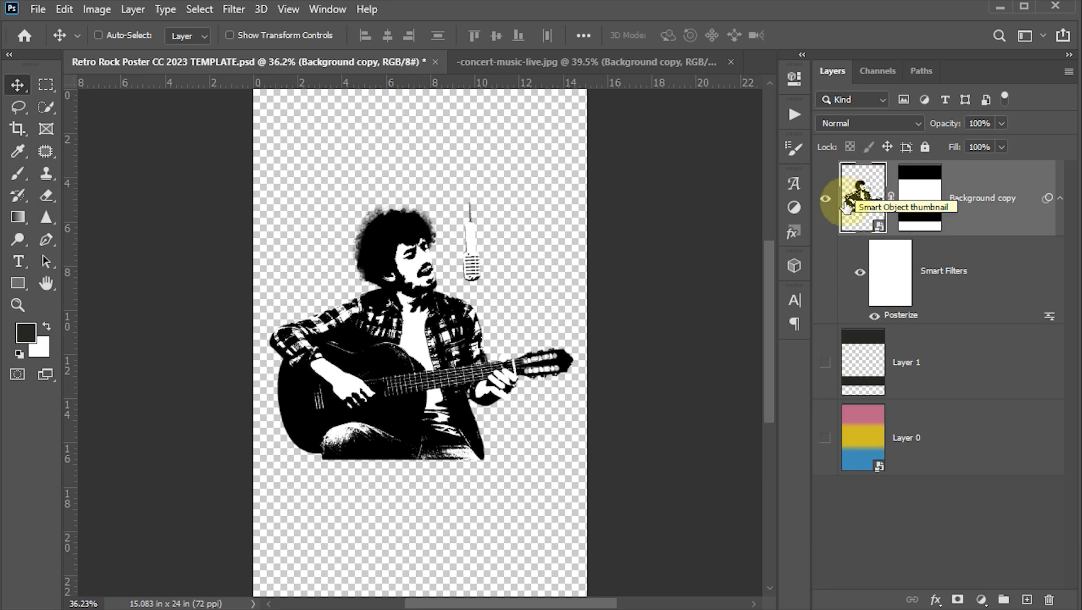
{"action": "left_click", "coordinate": [874, 69]}
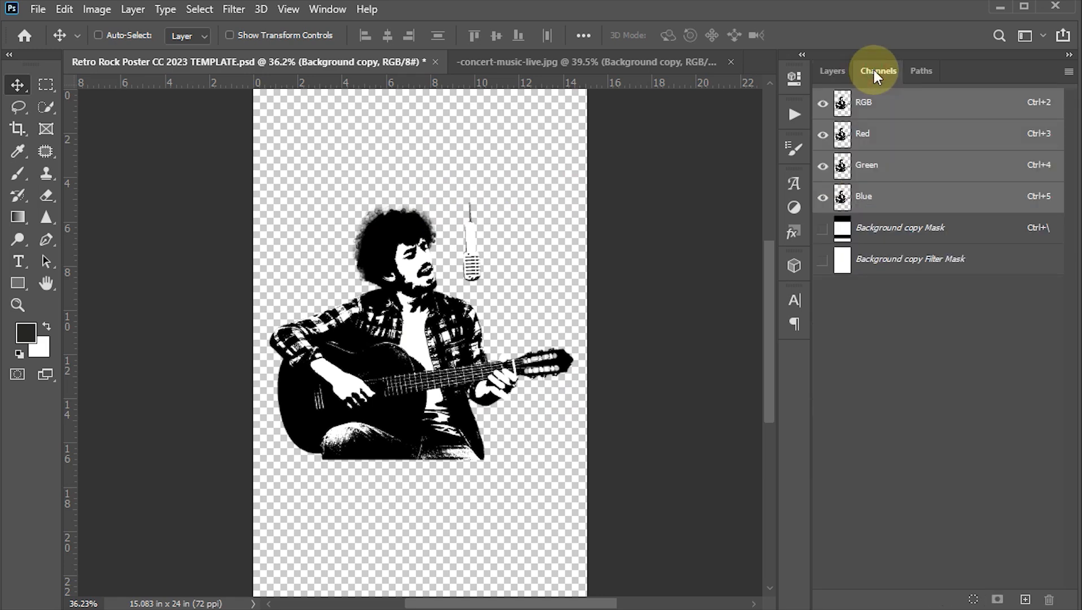
{"action": "left_click", "coordinate": [841, 105], "text": "ctrl"}
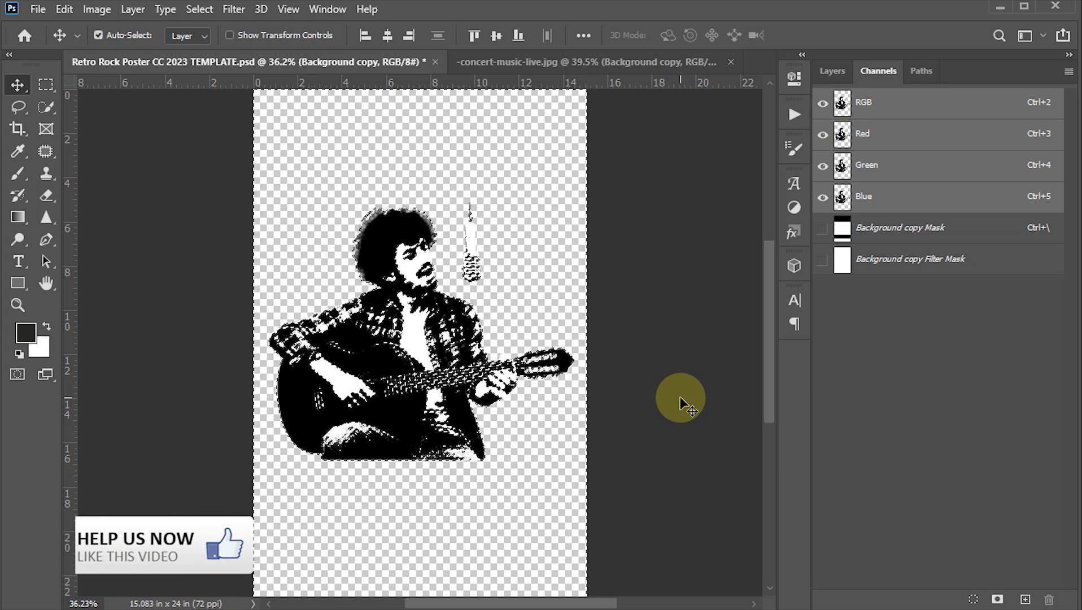
{"action": "key", "text": "ctrl+d"}
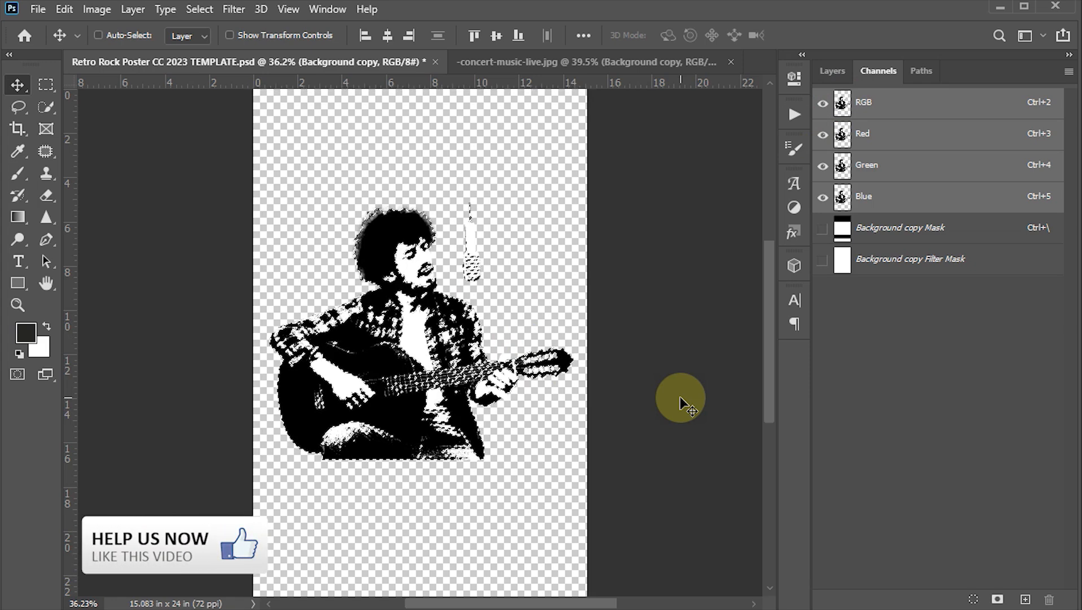
{"action": "left_click", "coordinate": [828, 70]}
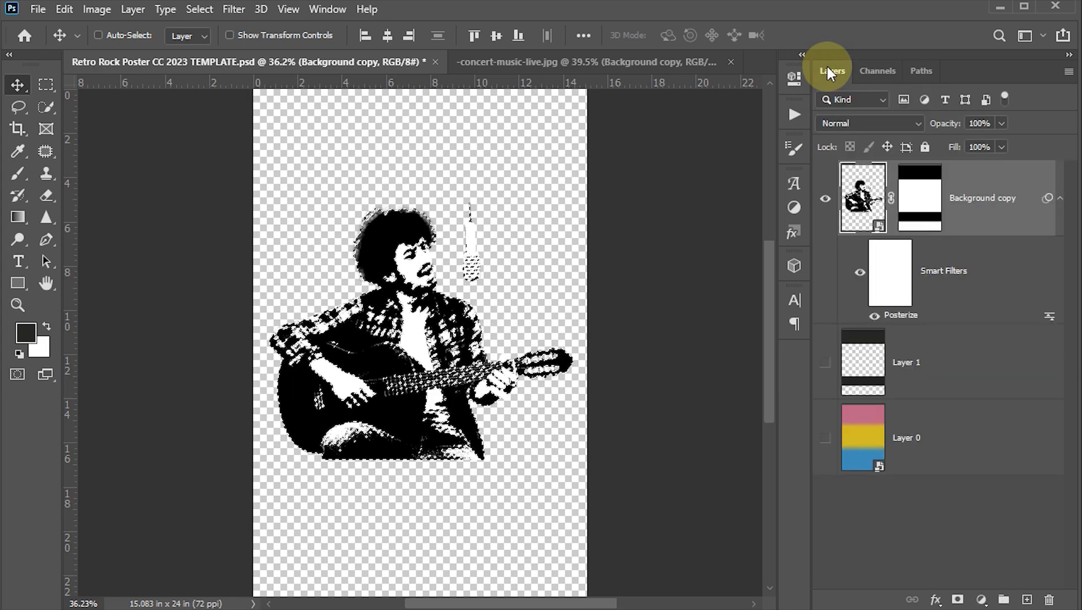
{"action": "left_click", "coordinate": [825, 202], "text": "alt"}
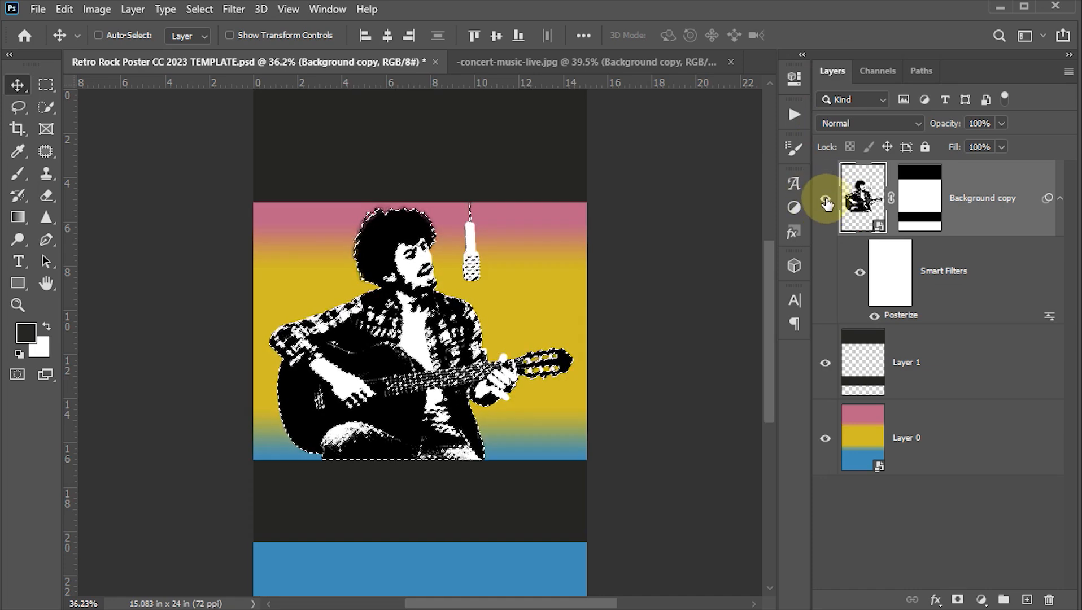
Hide the Background copy layer and fill the selection with the dark foreground color on a new layer, then deselect.
{"action": "left_click", "coordinate": [825, 201]}
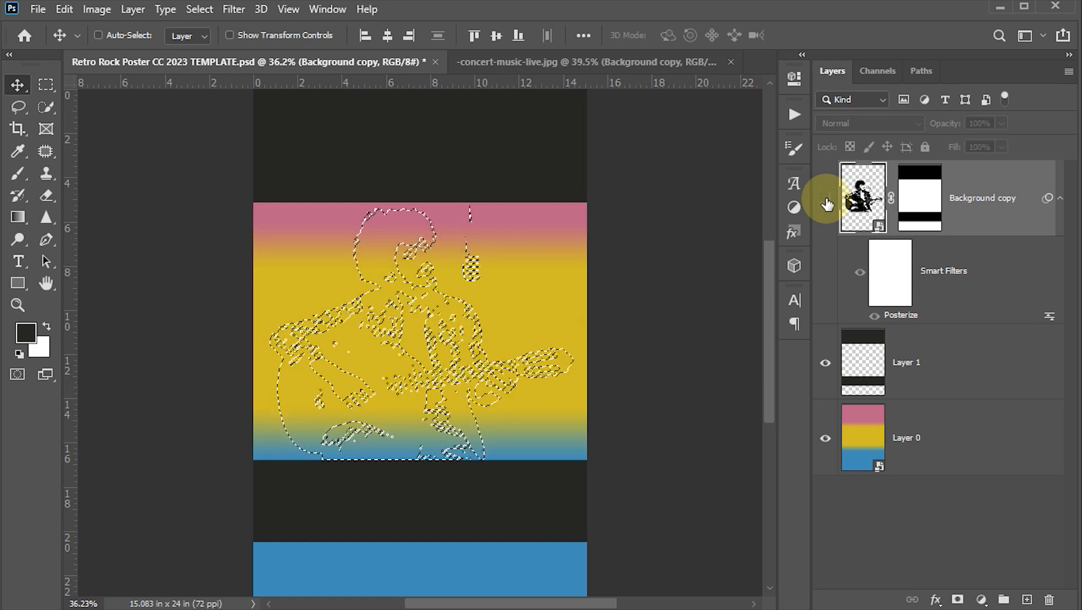
{"action": "left_click", "coordinate": [1027, 599]}
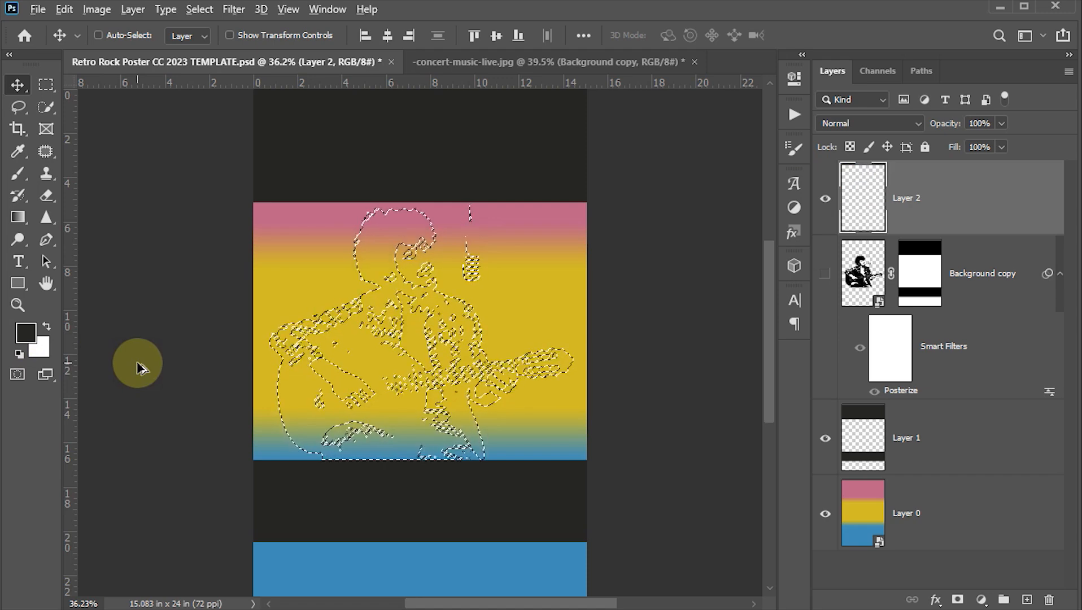
{"action": "key", "text": "alt+BackSpace"}
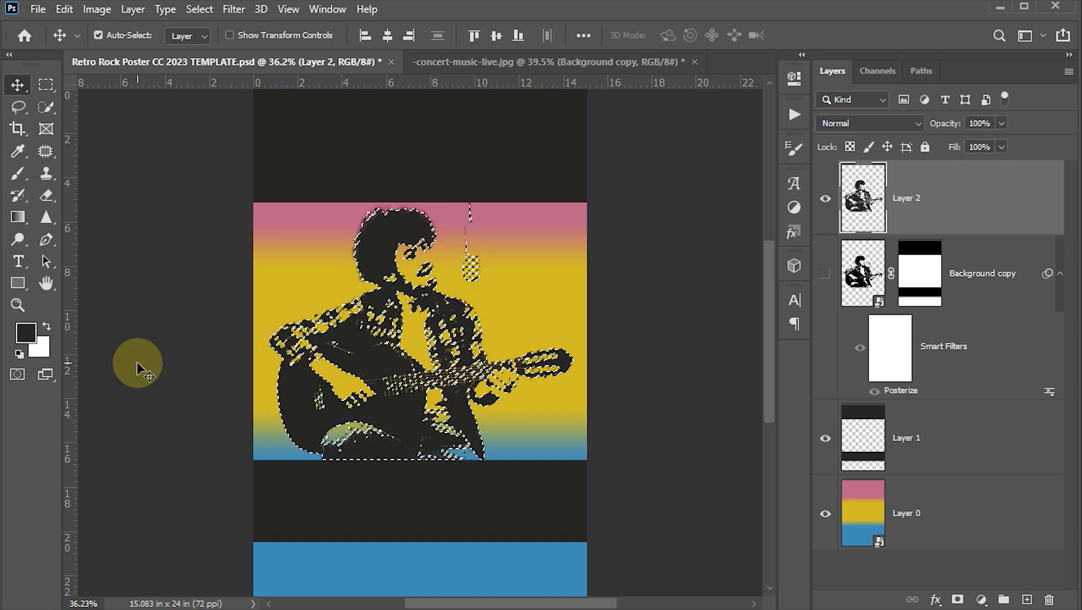
{"action": "key", "text": "ctrl+d"}
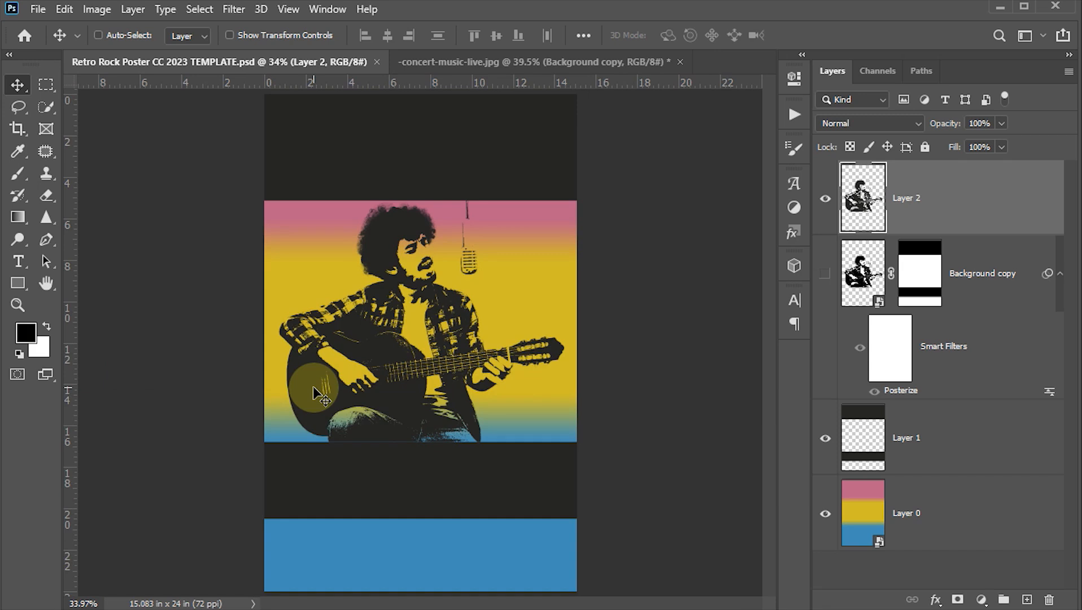
Set up the Type tool with the MrAlex-Bold font at 120 pt in white (ffffff).
{"action": "key", "text": "t"}
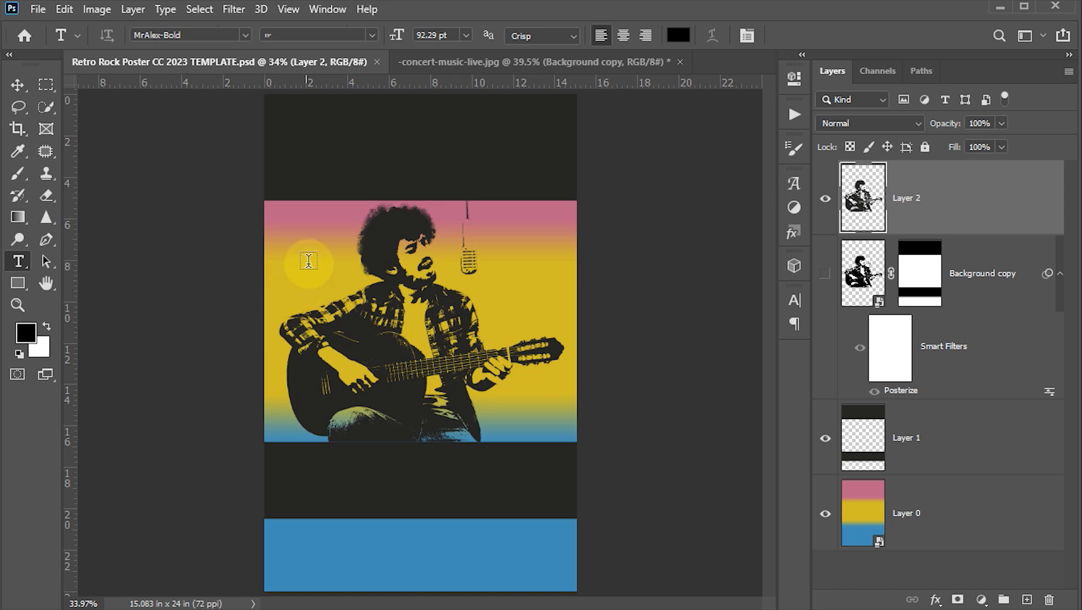
{"action": "left_click", "coordinate": [245, 35]}
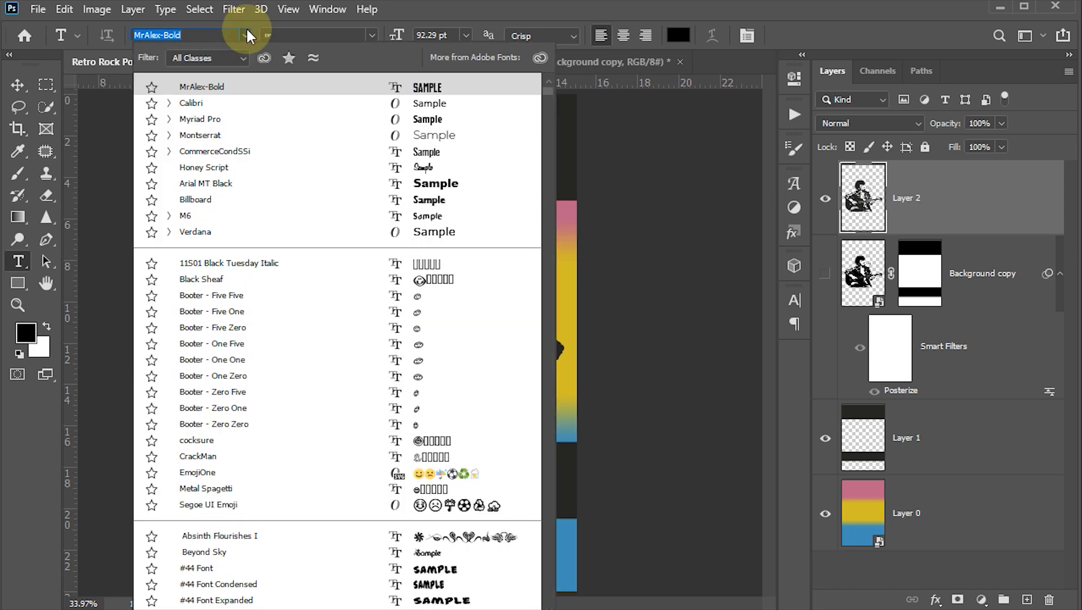
{"action": "left_click", "coordinate": [220, 88]}
{"action": "left_click", "coordinate": [439, 34]}
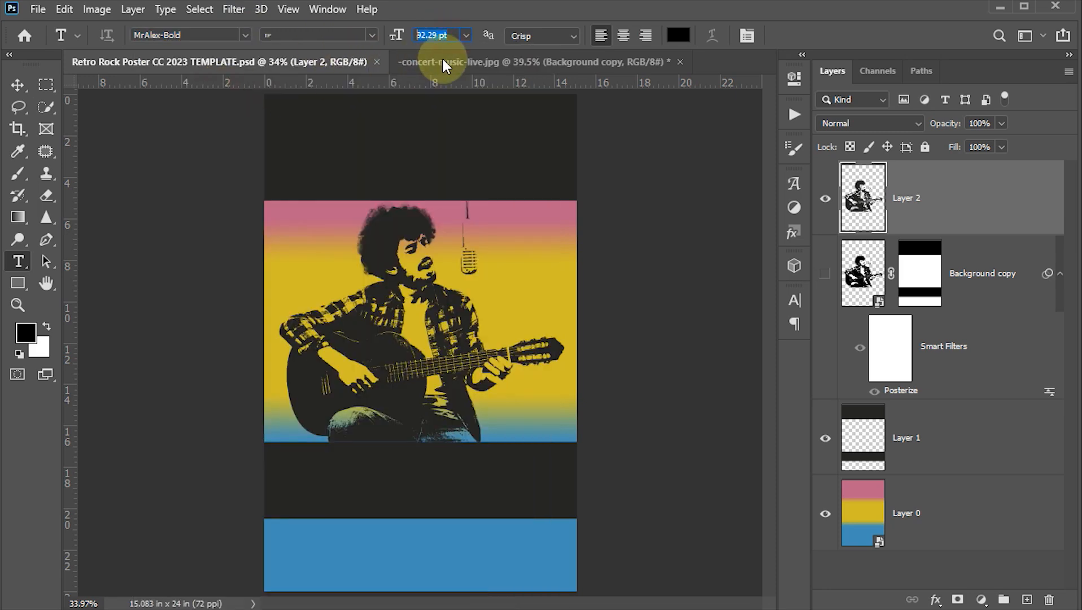
{"action": "type", "text": "120"}
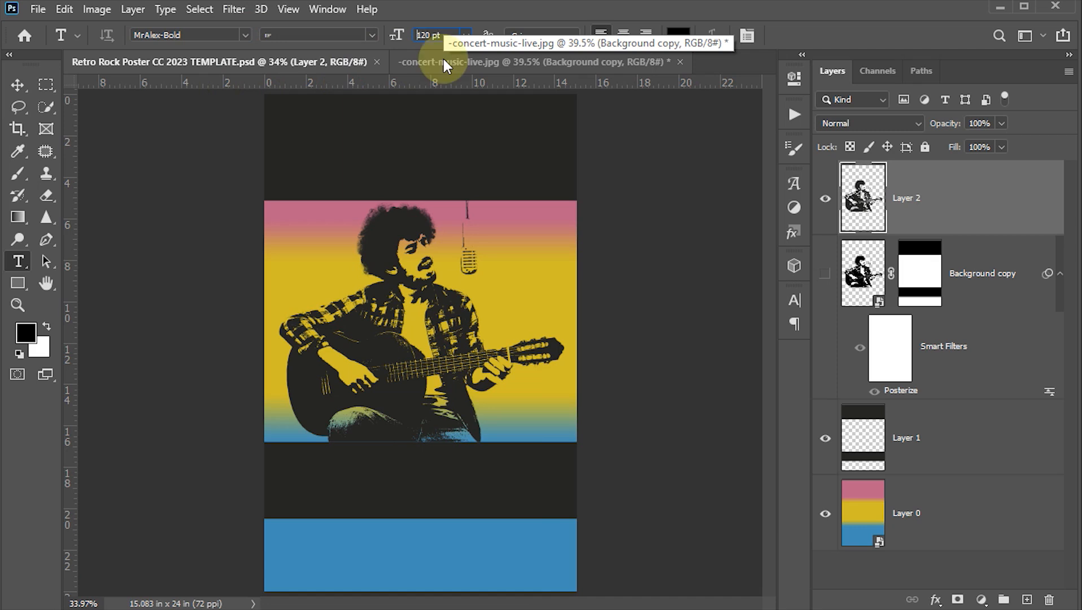
{"action": "key", "text": "Return"}
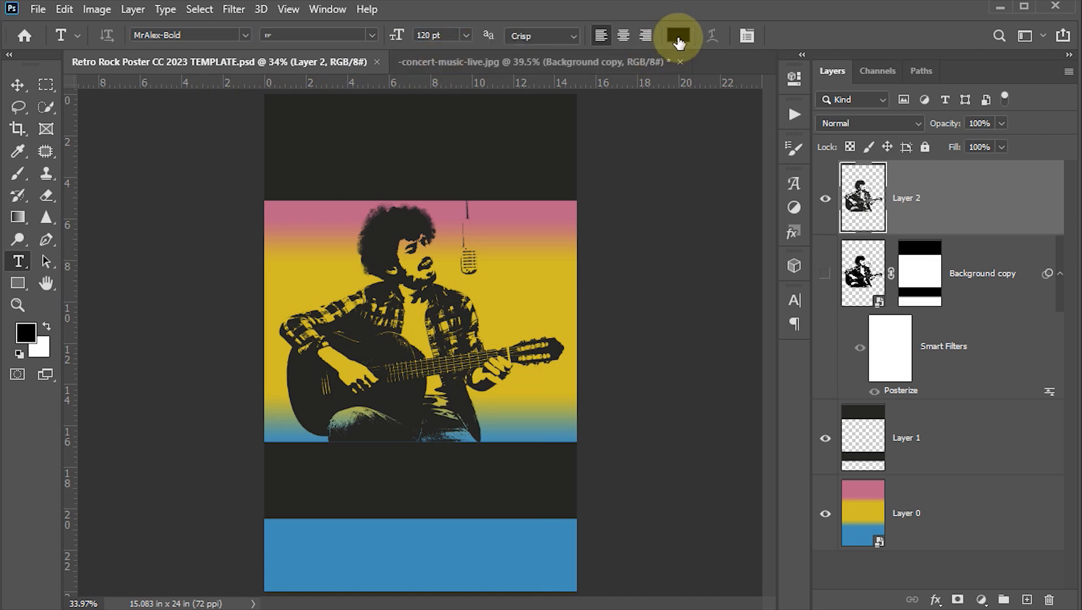
{"action": "left_click", "coordinate": [678, 38]}
{"action": "left_click_drag", "start_coordinate": [563, 240], "coordinate": [535, 211]}
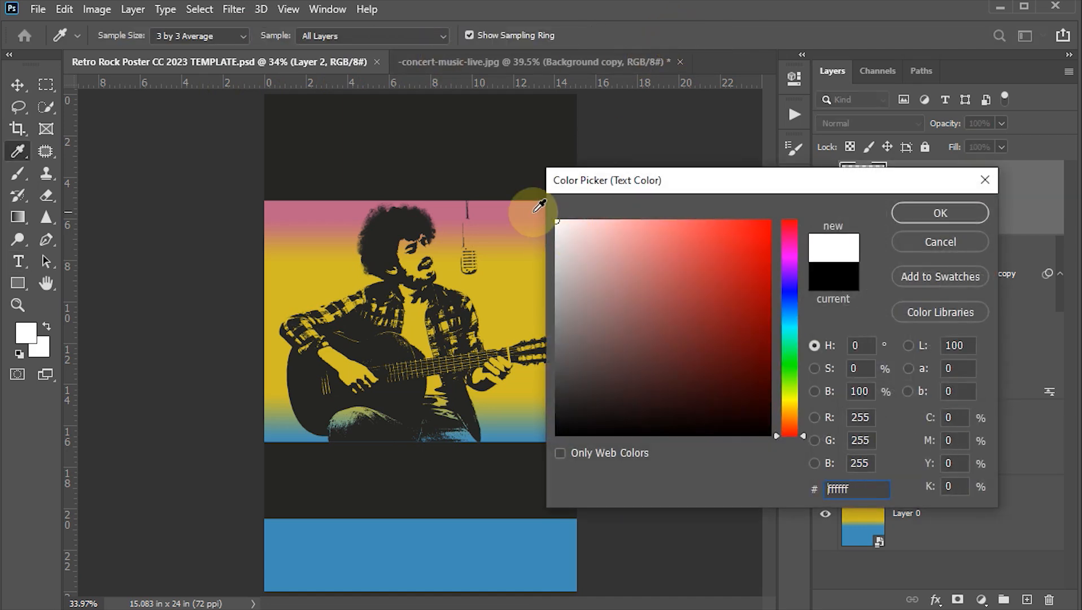
{"action": "left_click", "coordinate": [933, 210]}
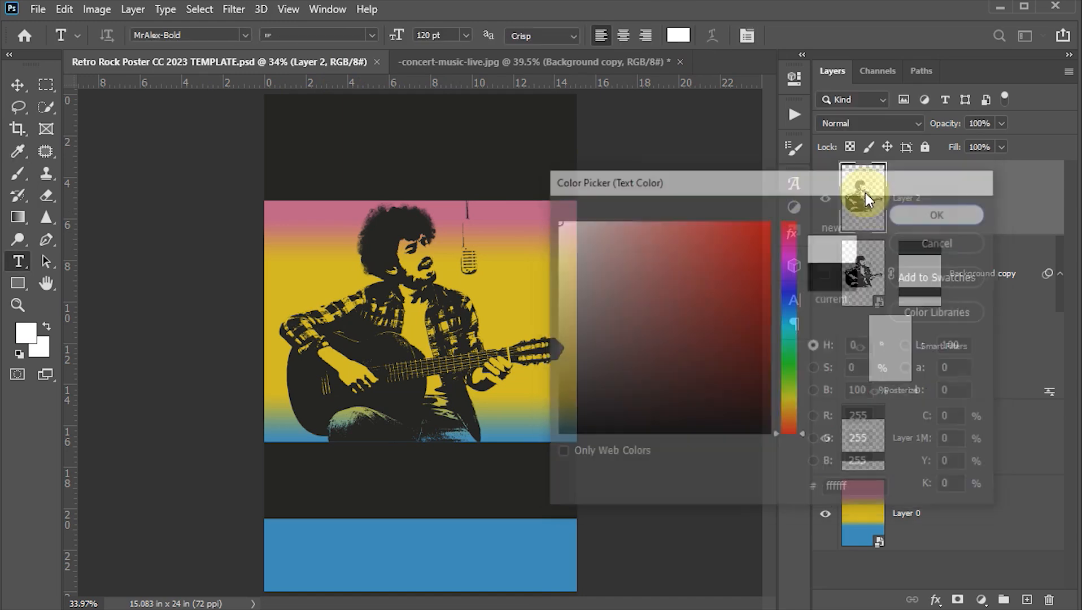
Add the text "Rock And Roll", copied from Bid text.txt in Notepad, as a title in the poster's upper dark band.
{"action": "left_click", "coordinate": [296, 149]}
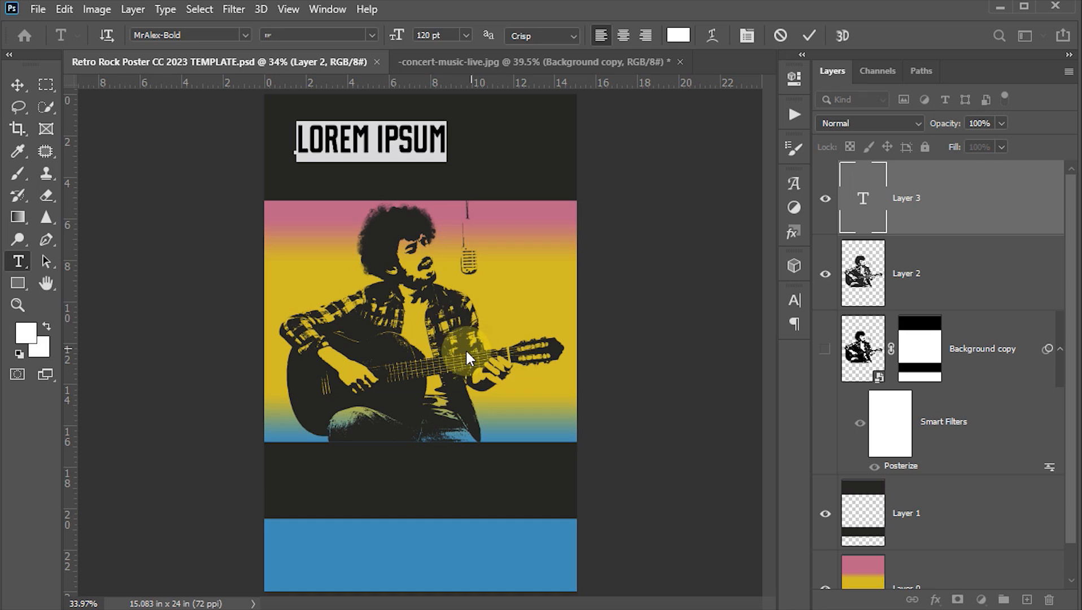
{"action": "key", "text": "alt+Tab"}
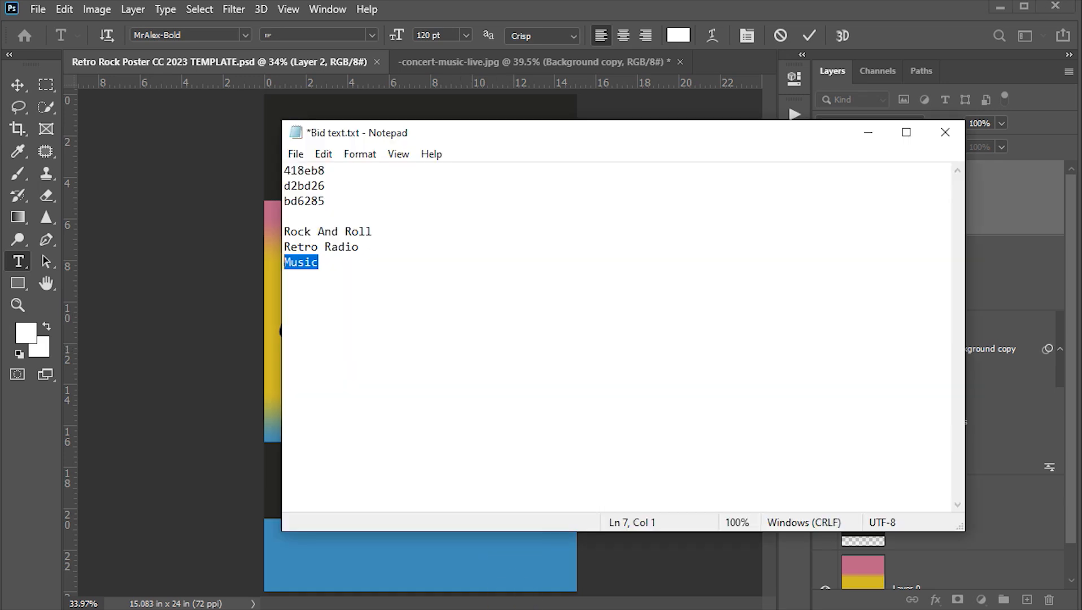
{"action": "left_click_drag", "start_coordinate": [376, 232], "coordinate": [283, 232]}
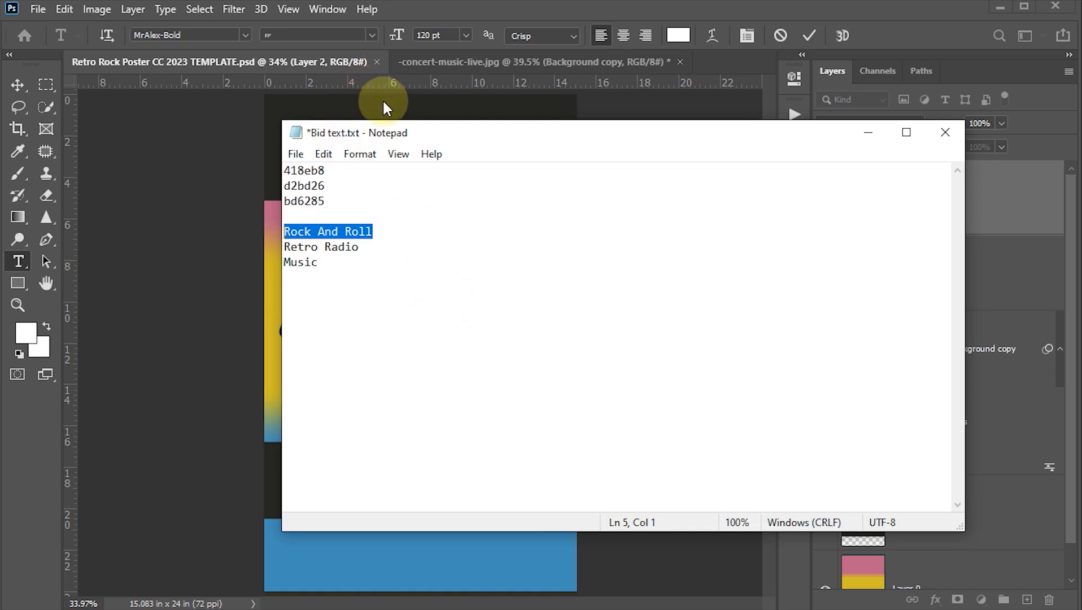
{"action": "key", "text": "alt+Tab"}
{"action": "key", "text": "ctrl+v"}
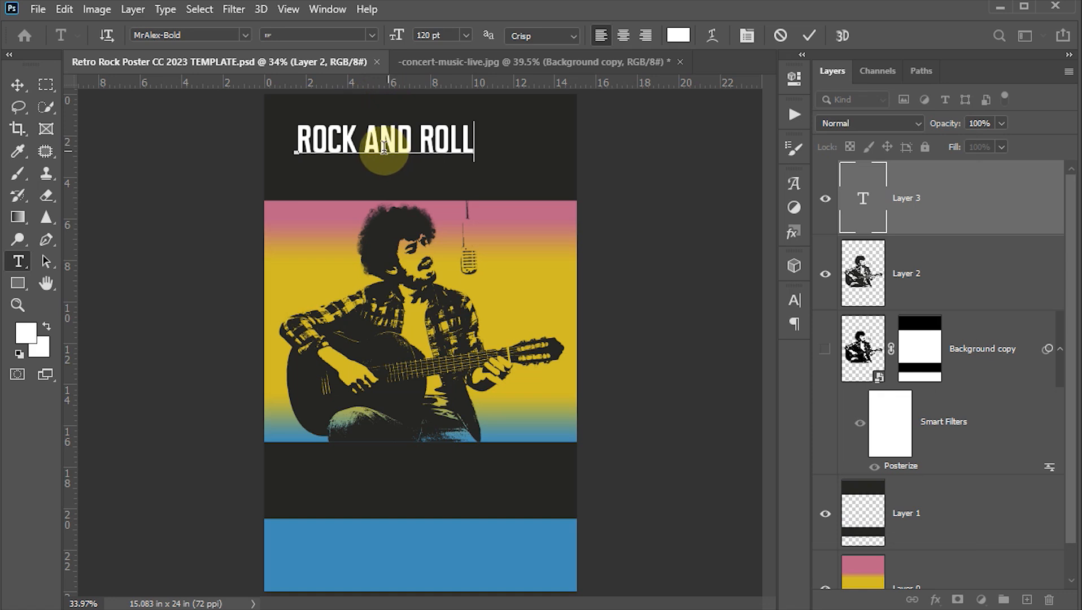
Reduce the word "And" in the title to 83 pt and raise its baseline slightly, then commit the text edit.
{"action": "left_click", "coordinate": [793, 300]}
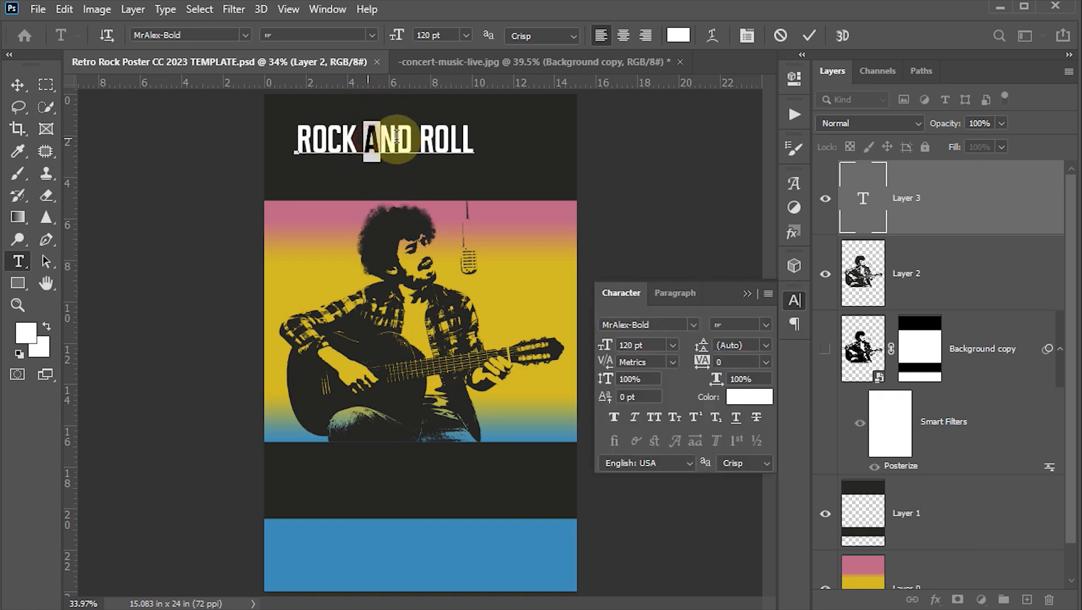
{"action": "left_click_drag", "start_coordinate": [367, 136], "coordinate": [404, 135]}
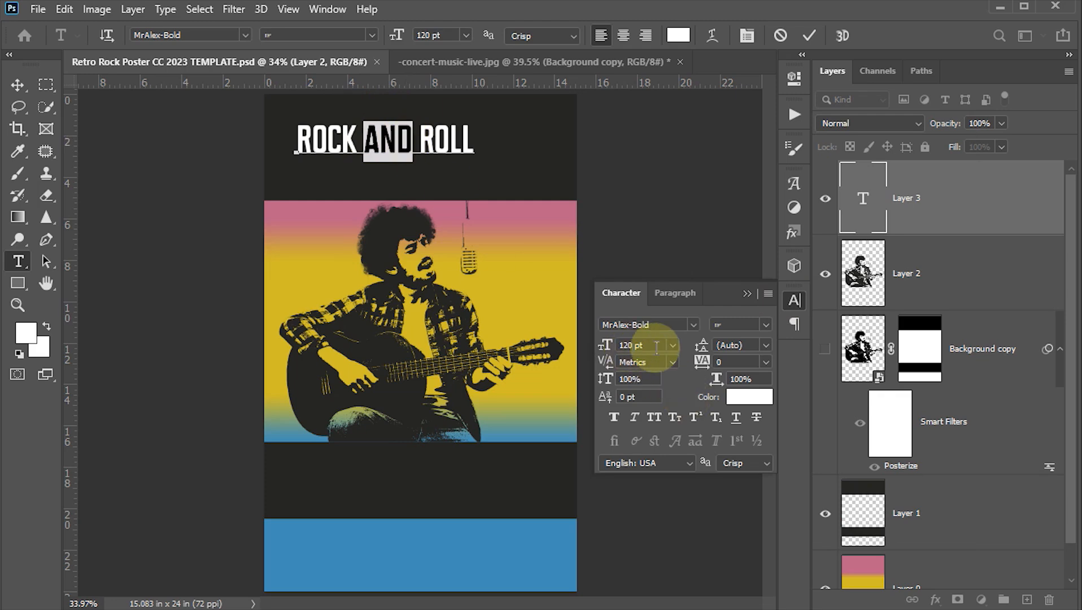
{"action": "left_click_drag", "start_coordinate": [603, 347], "coordinate": [572, 351]}
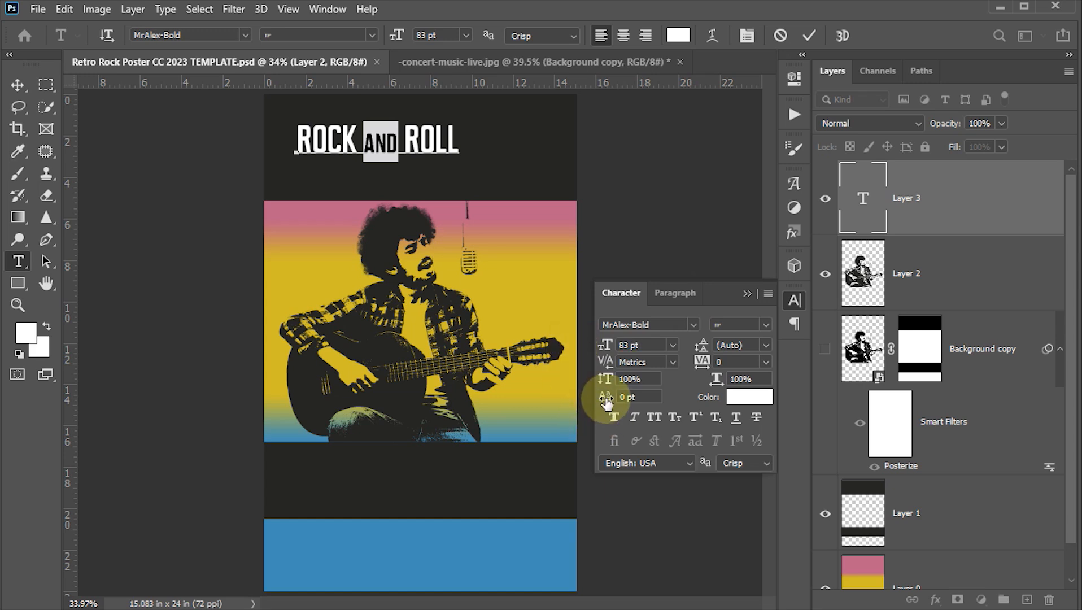
{"action": "left_click_drag", "start_coordinate": [605, 400], "coordinate": [615, 401]}
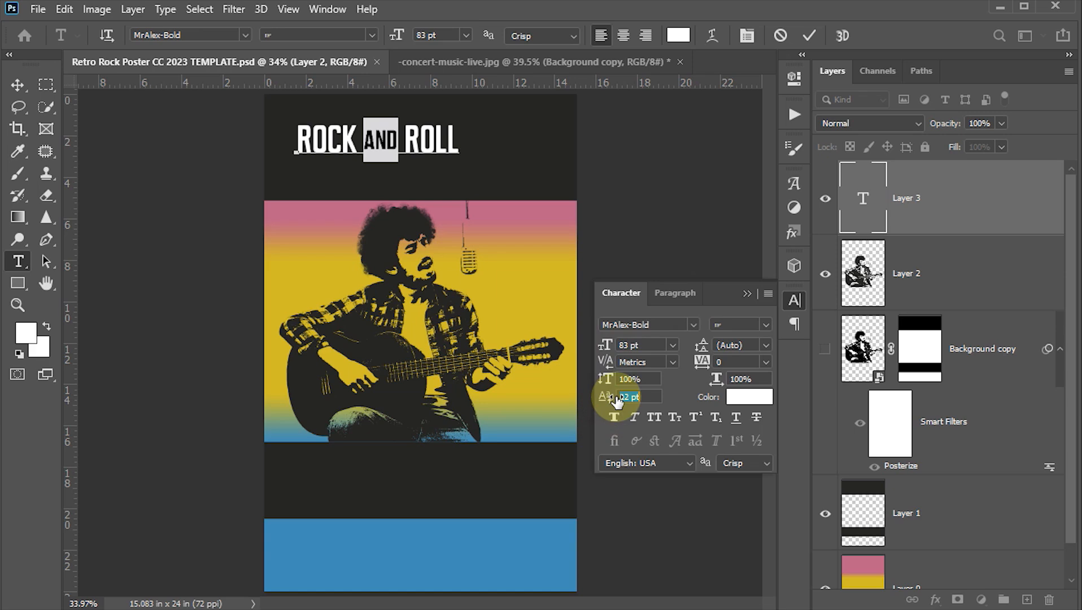
{"action": "left_click", "coordinate": [808, 36]}
{"action": "left_click", "coordinate": [16, 86]}
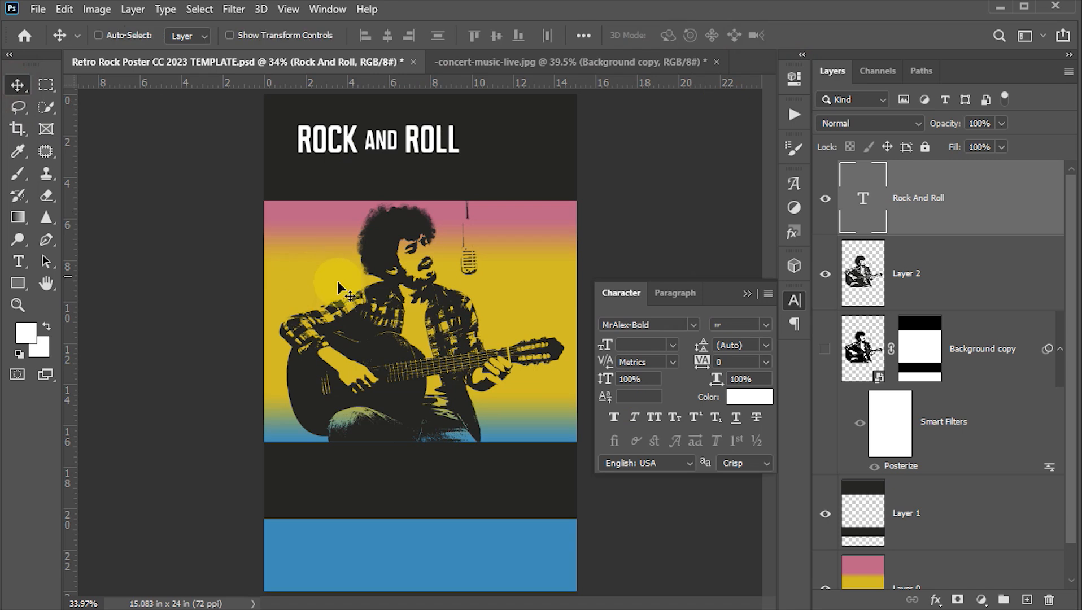
Scale the "Rock And Roll" title to about 160% and center it in the poster's upper dark band.
{"action": "key", "text": "ctrl+t"}
{"action": "left_click_drag", "start_coordinate": [461, 160], "coordinate": [490, 162]}
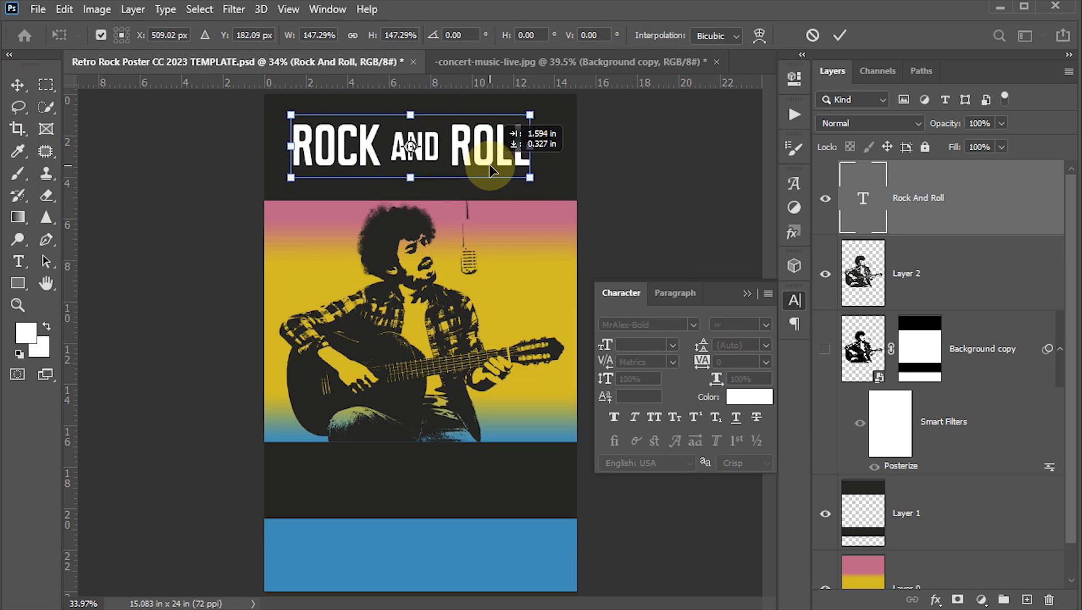
{"action": "left_click_drag", "start_coordinate": [530, 115], "coordinate": [541, 110]}
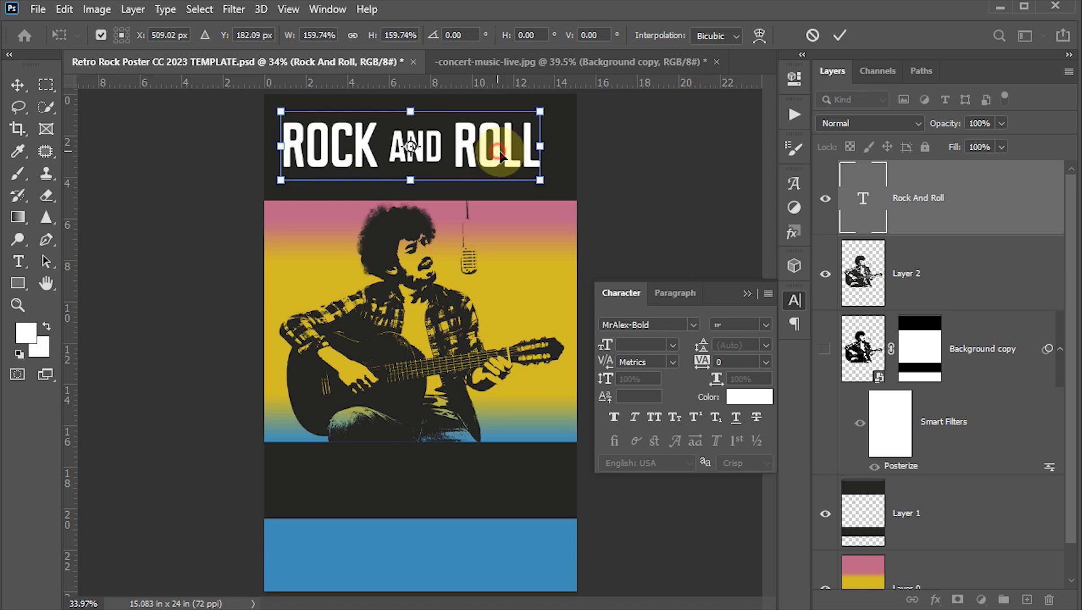
{"action": "left_click_drag", "start_coordinate": [500, 156], "coordinate": [511, 157]}
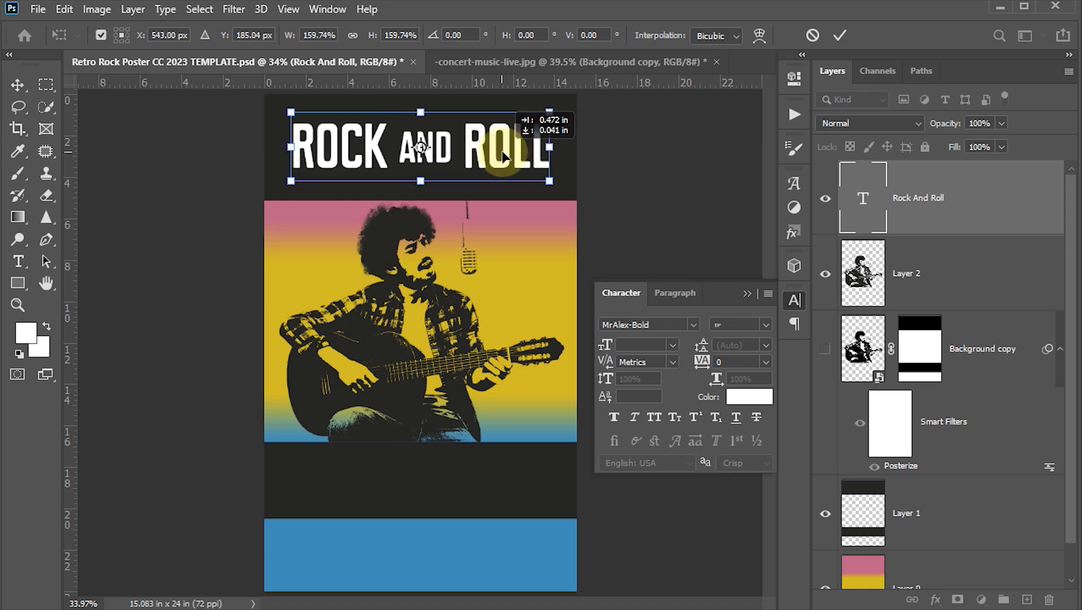
{"action": "left_click", "coordinate": [840, 35]}
{"action": "left_click", "coordinate": [794, 299]}
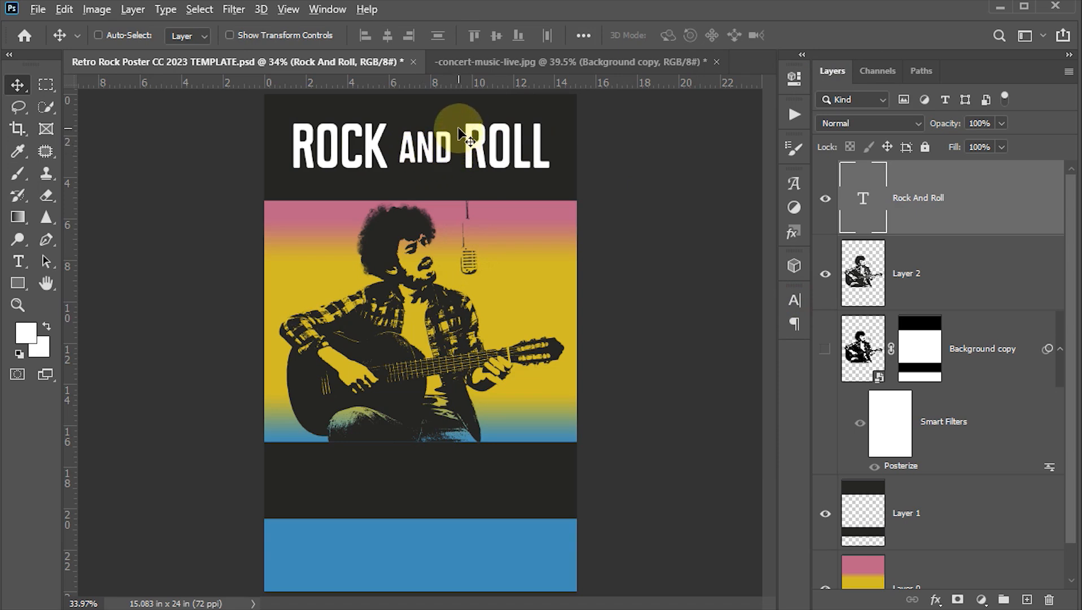
Duplicate the title into the lower dark band and replace its text with "Retro Radio", copied from Bid text.txt in Notepad.
{"action": "left_click_drag", "start_coordinate": [459, 136], "coordinate": [455, 472]}
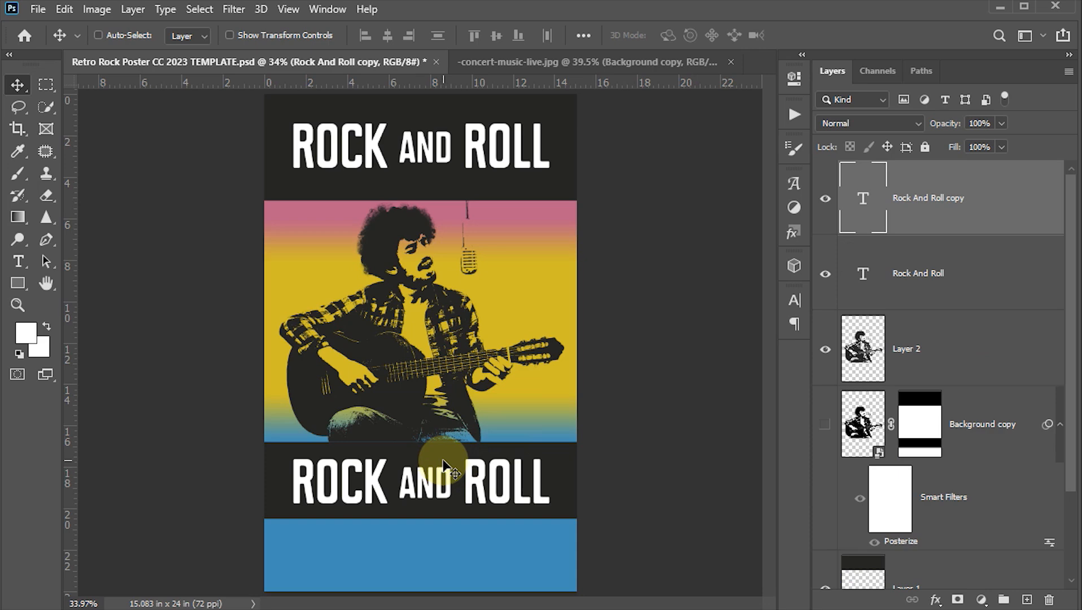
{"action": "left_click", "coordinate": [497, 604]}
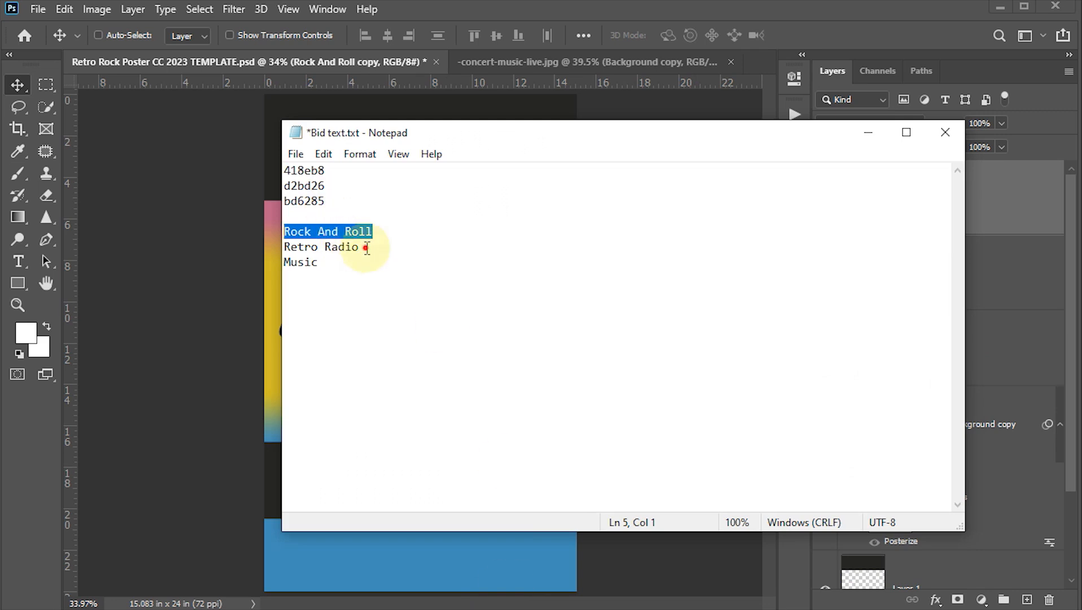
{"action": "left_click_drag", "start_coordinate": [367, 249], "coordinate": [273, 251]}
{"action": "left_click", "coordinate": [219, 310]}
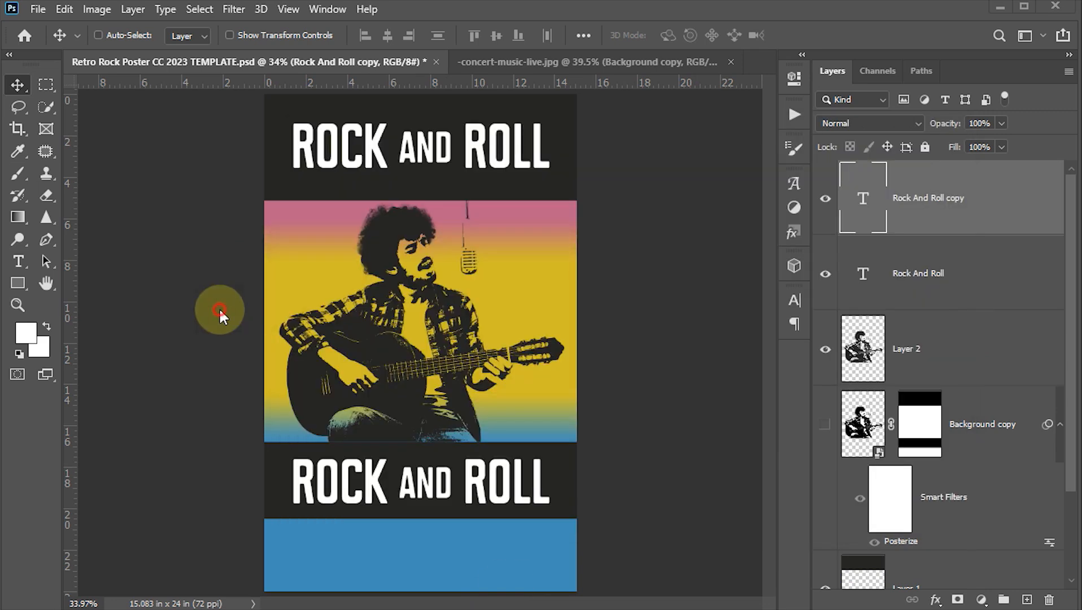
{"action": "key", "text": "t"}
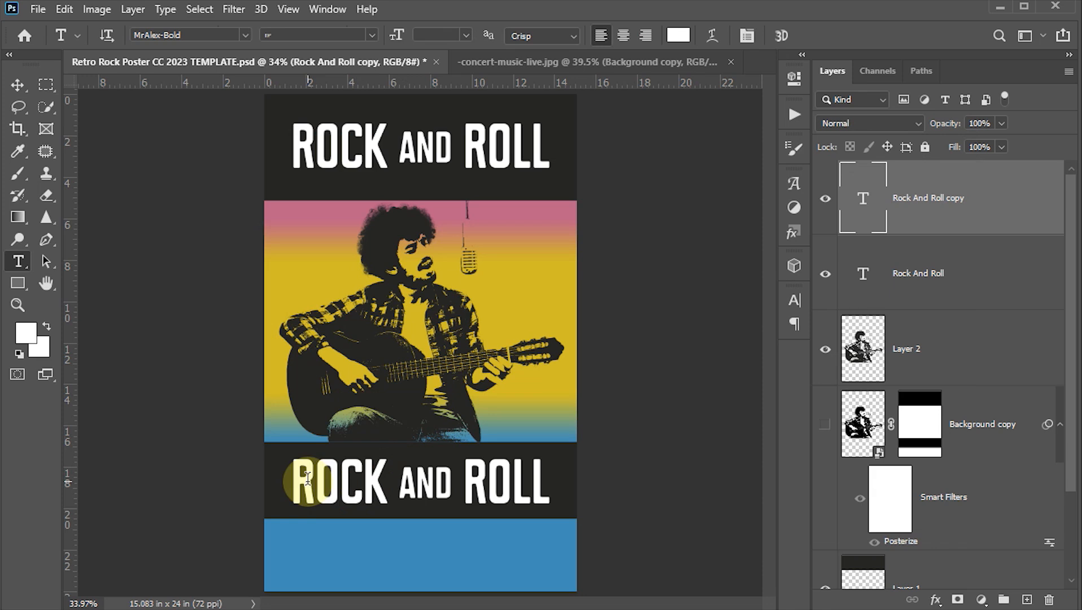
{"action": "left_click", "coordinate": [307, 478]}
{"action": "double_click", "coordinate": [308, 479]}
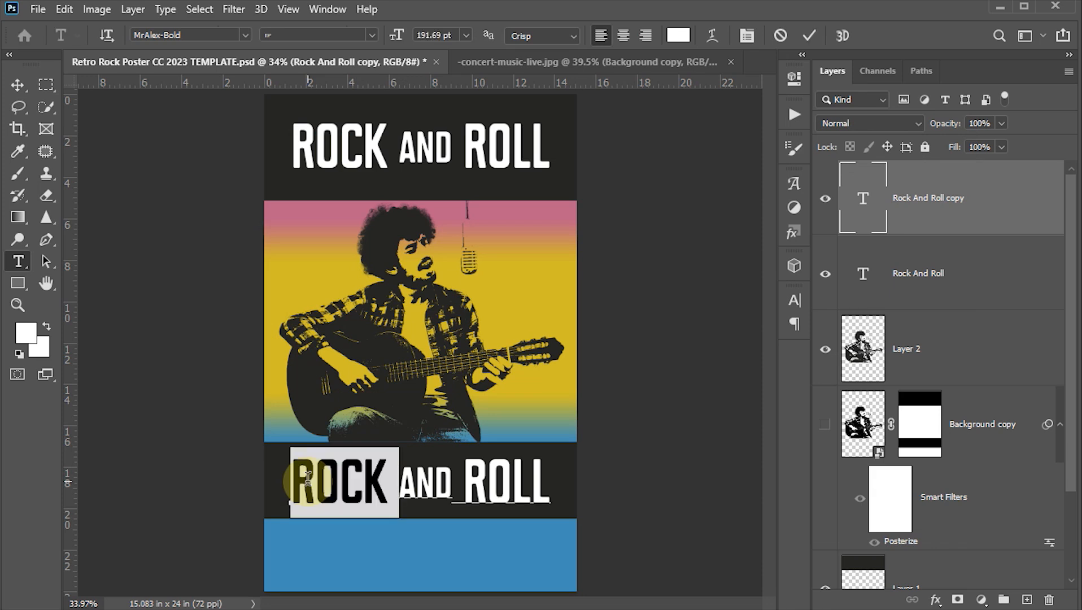
{"action": "triple_click", "coordinate": [307, 479]}
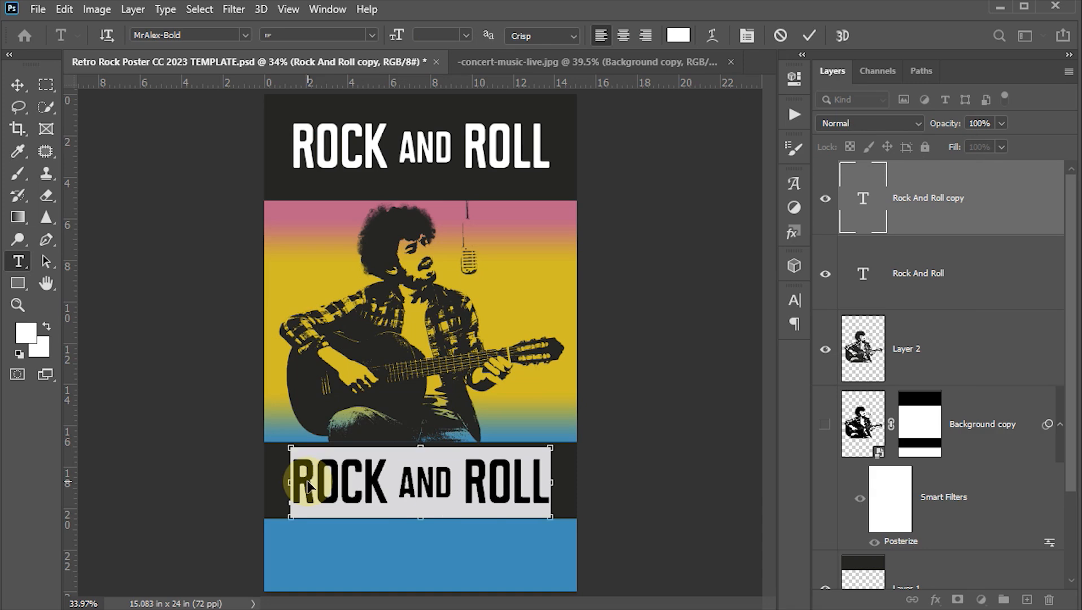
{"action": "type", "text": "RETRO RADIO"}
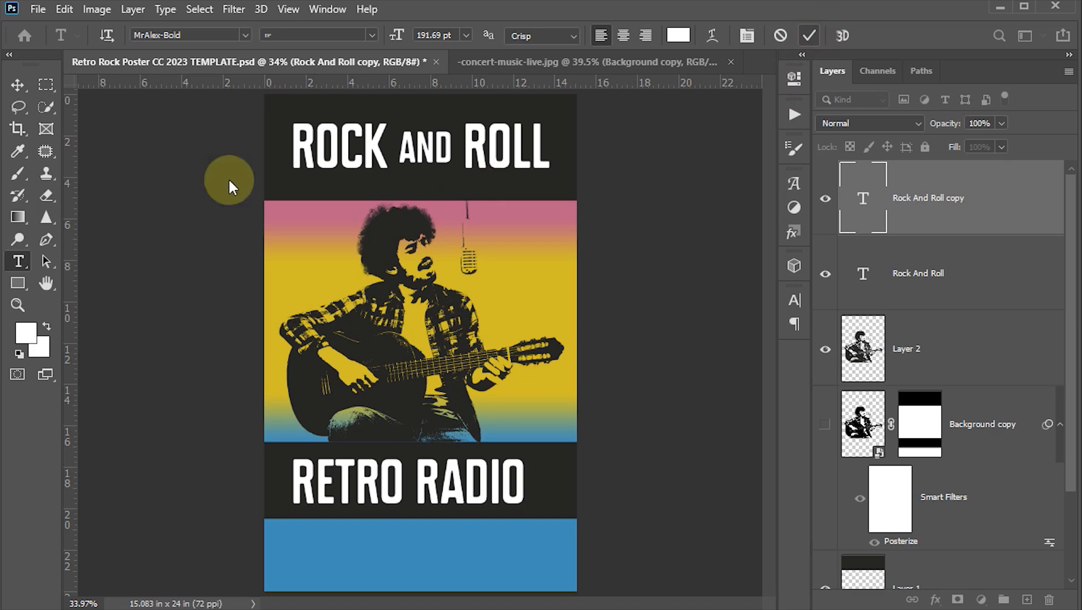
{"action": "key", "text": "ctrl+Return"}
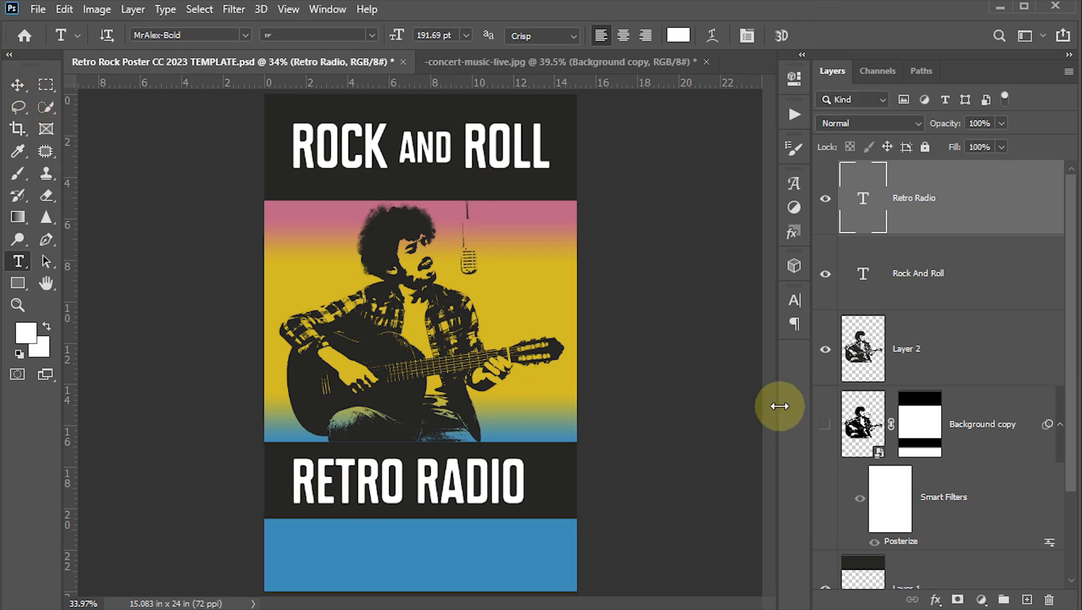
Set the tracking of the "Retro Radio" text to 30.
{"action": "left_click", "coordinate": [795, 300]}
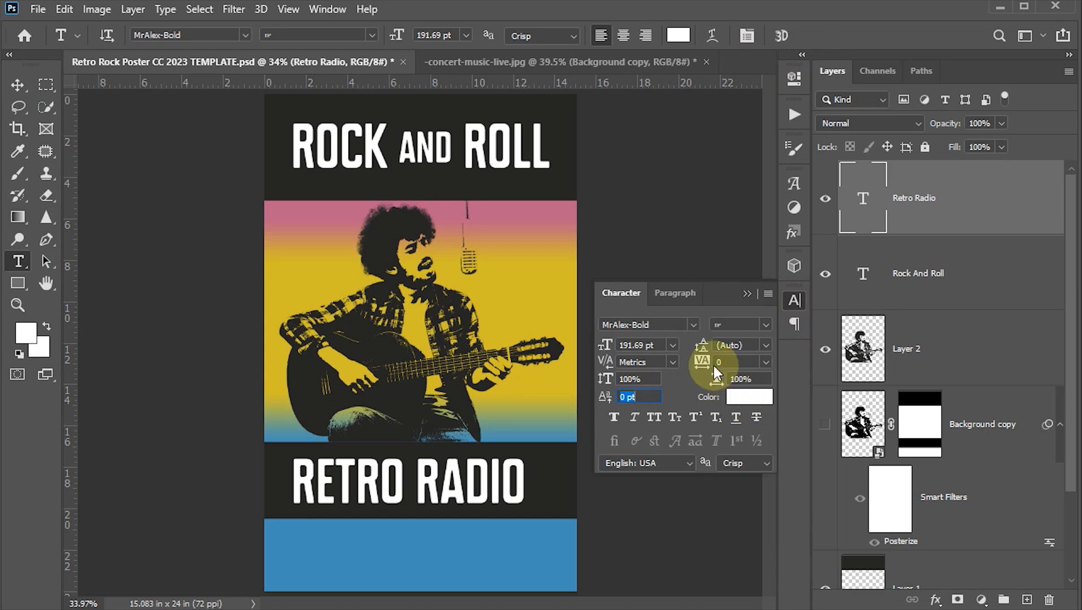
{"action": "left_click_drag", "start_coordinate": [703, 363], "coordinate": [709, 362]}
{"action": "left_click_drag", "start_coordinate": [702, 360], "coordinate": [703, 360]}
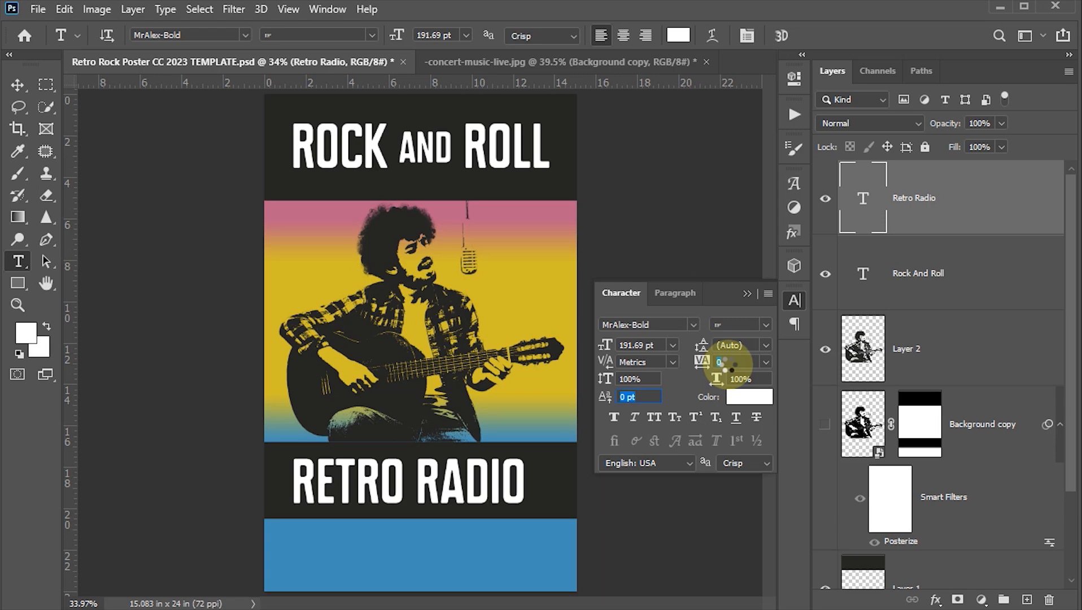
{"action": "left_click", "coordinate": [729, 362]}
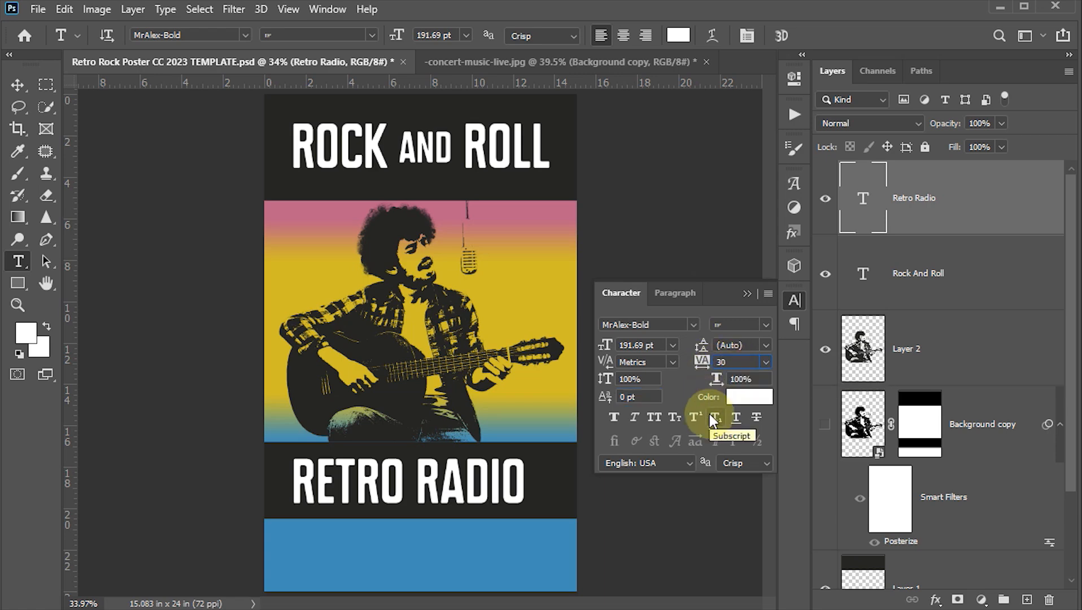
{"action": "key", "text": "Tab"}
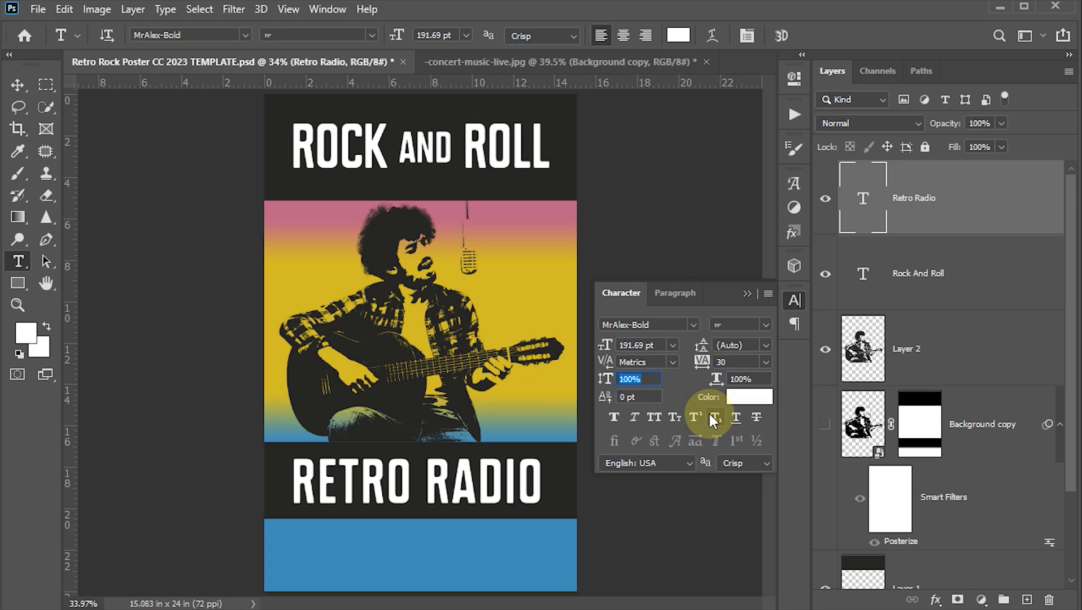
{"action": "left_click", "coordinate": [794, 302]}
Duplicate the "Retro Radio" text straight down into the blue band below it.
{"action": "left_click", "coordinate": [17, 84]}
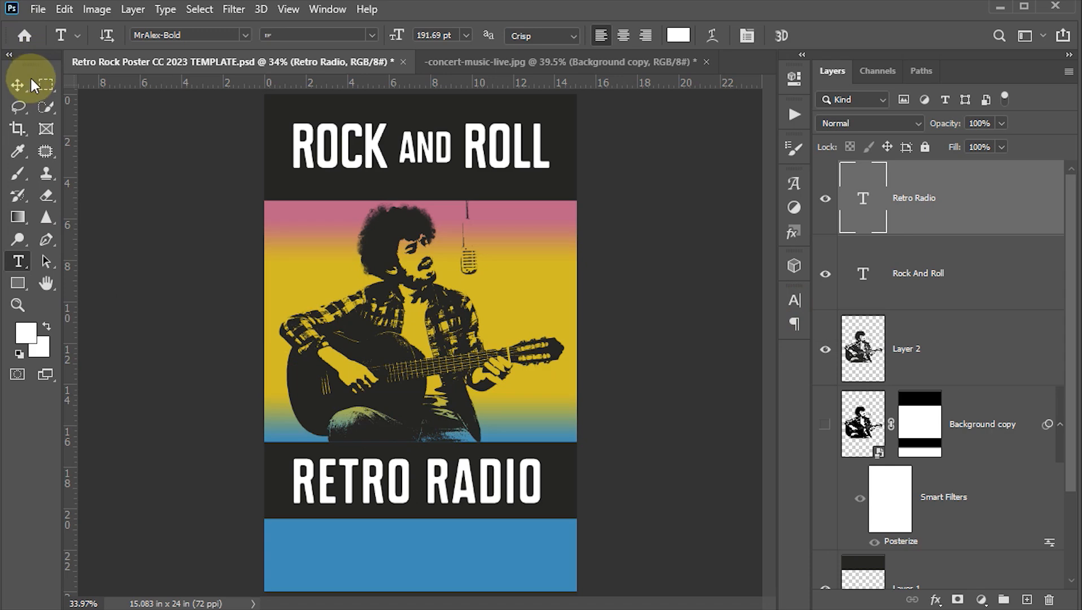
{"action": "left_click", "coordinate": [435, 531]}
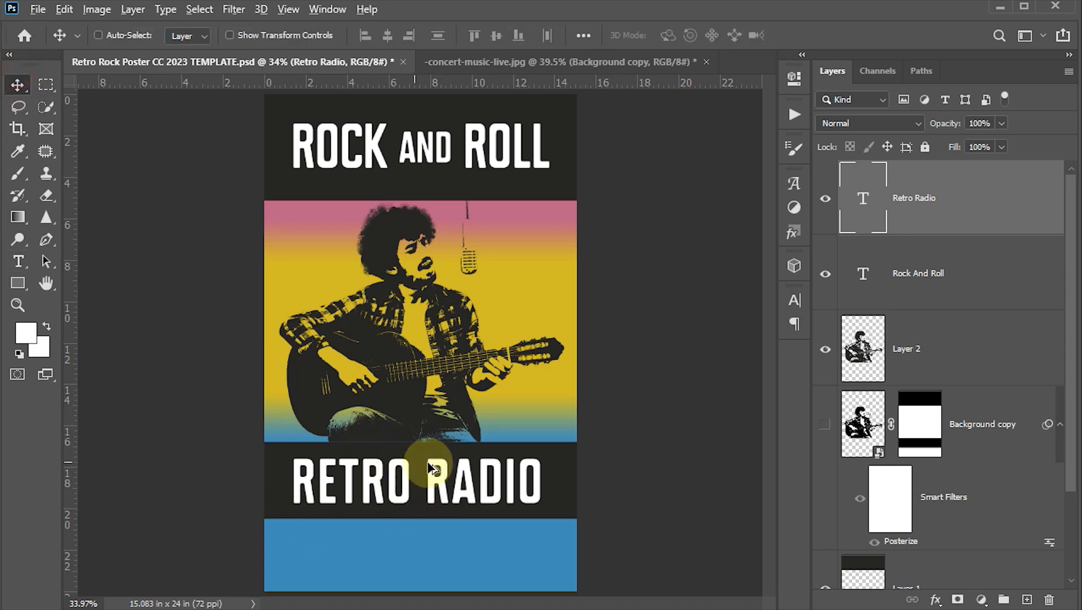
{"action": "left_click_drag", "start_coordinate": [427, 469], "coordinate": [429, 547]}
Replace the text in the blue band with "Music", copied from Bid text.txt in Notepad.
{"action": "key", "text": "t"}
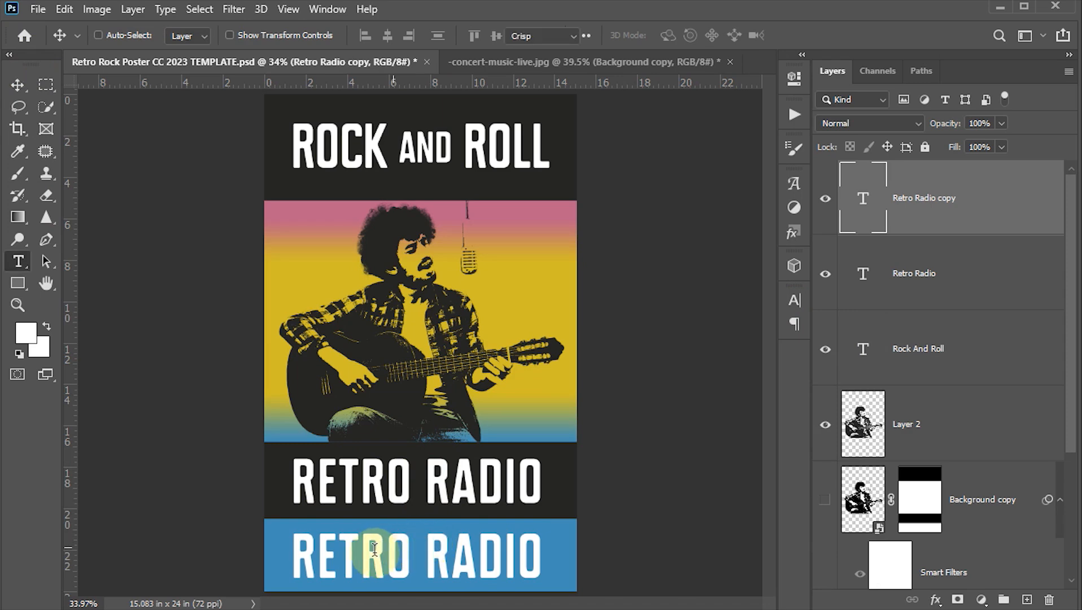
{"action": "key", "text": "alt+Tab"}
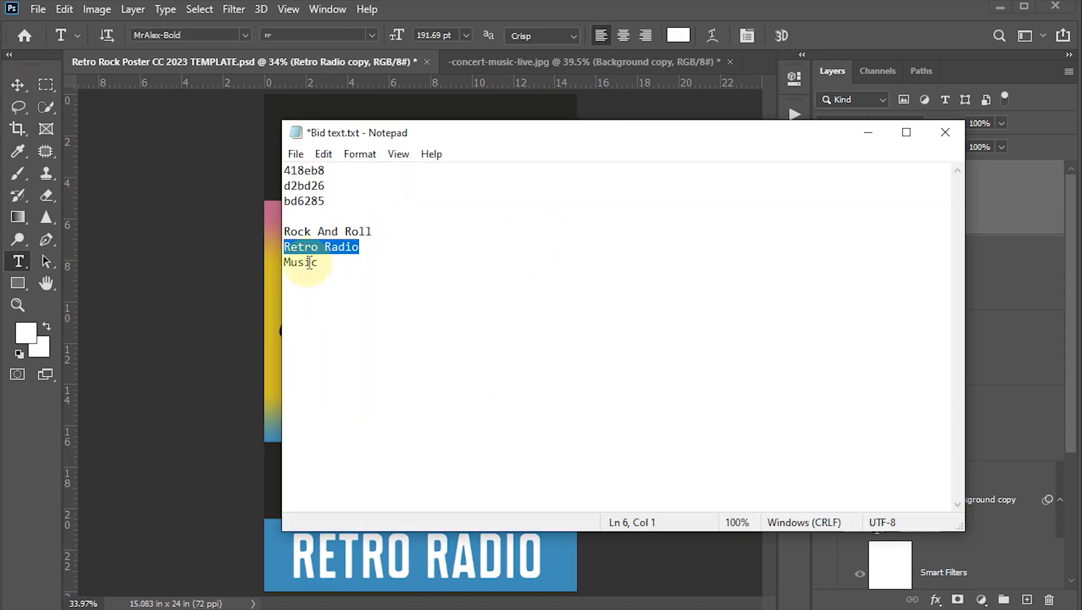
{"action": "left_click_drag", "start_coordinate": [316, 262], "coordinate": [246, 271]}
{"action": "left_click", "coordinate": [317, 567]}
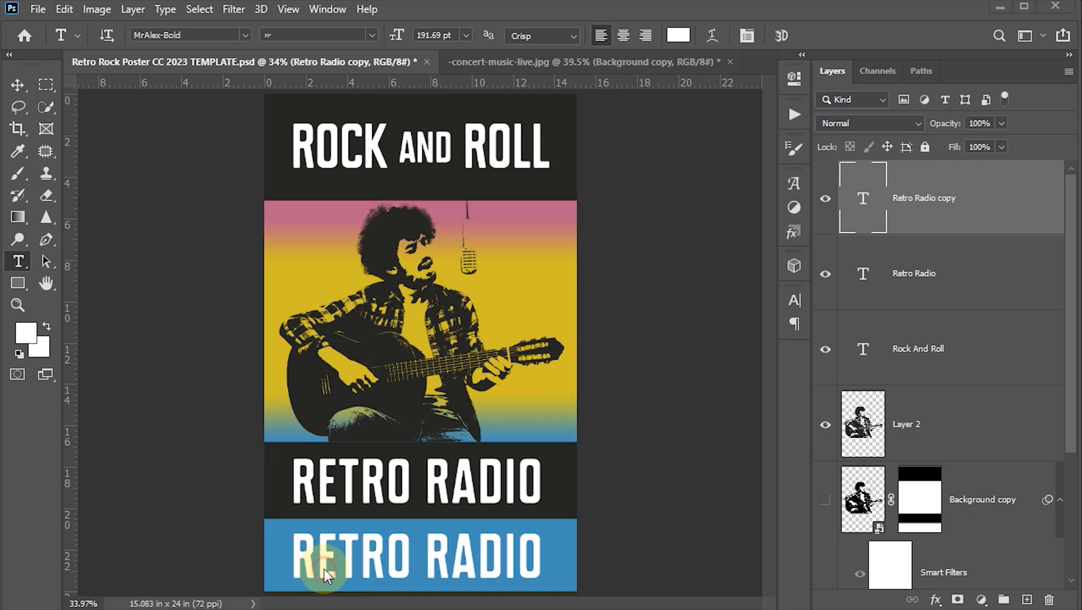
{"action": "left_click", "coordinate": [323, 559]}
{"action": "double_click", "coordinate": [324, 559]}
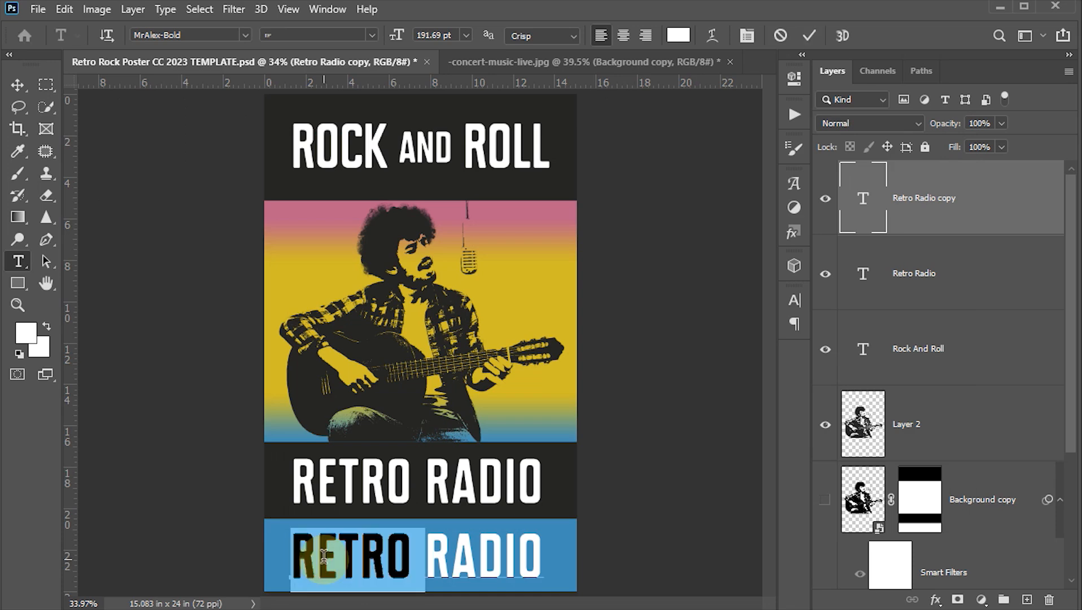
{"action": "left_click", "coordinate": [323, 556]}
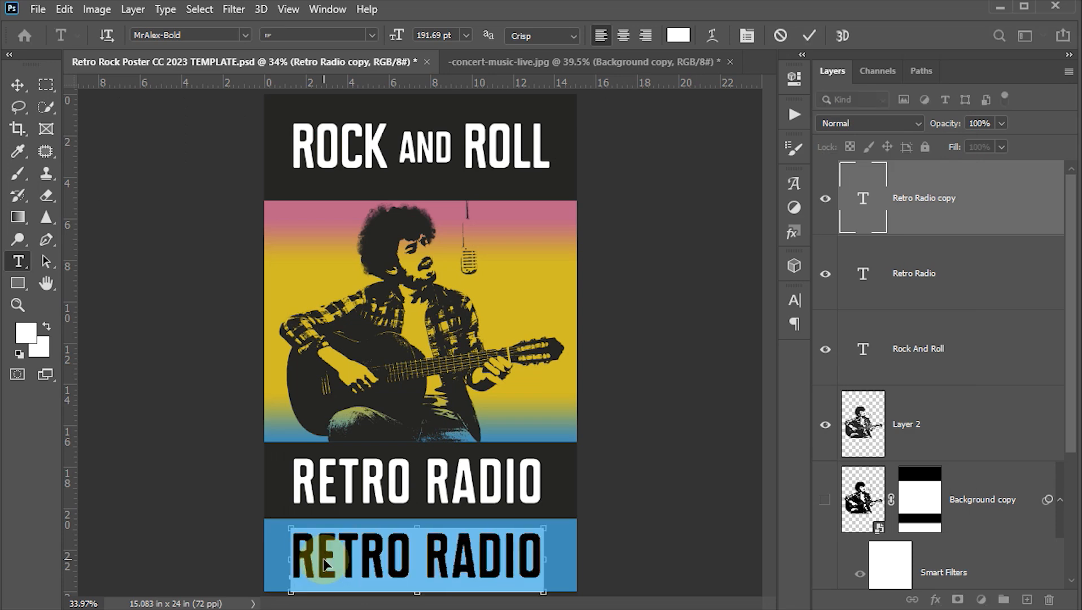
{"action": "type", "text": "MUSIC"}
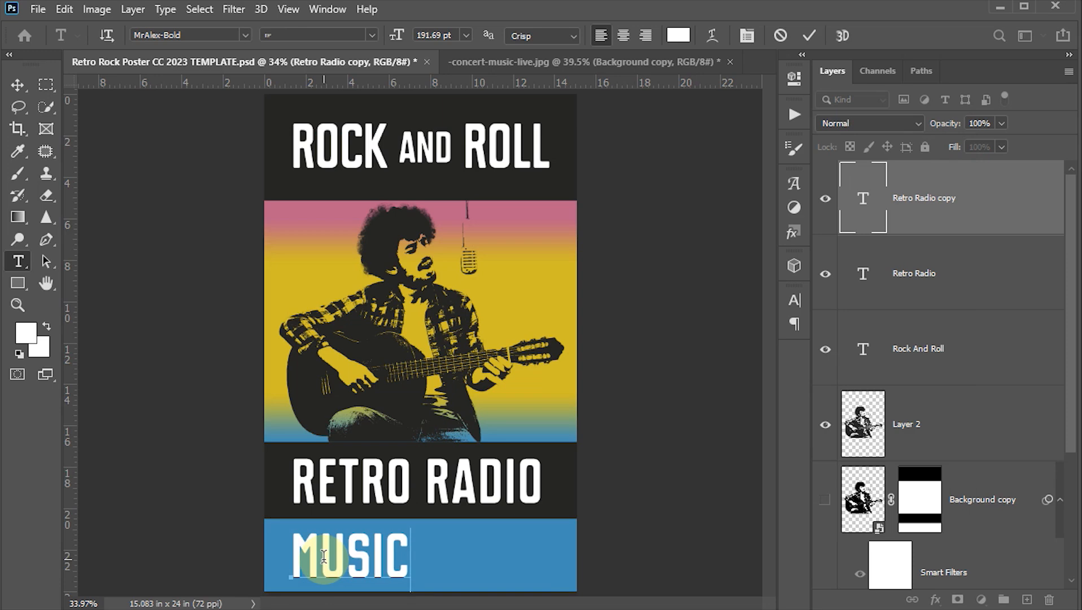
{"action": "left_click", "coordinate": [809, 35]}
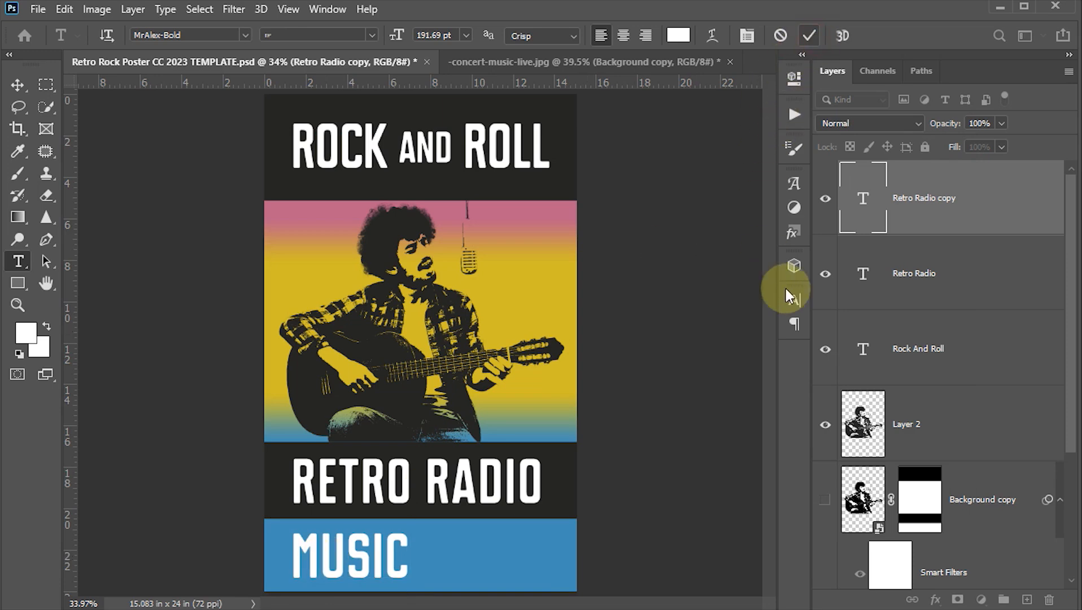
Widen the tracking of the "Music" text, first to 550 and finally to 620.
{"action": "left_click", "coordinate": [790, 295]}
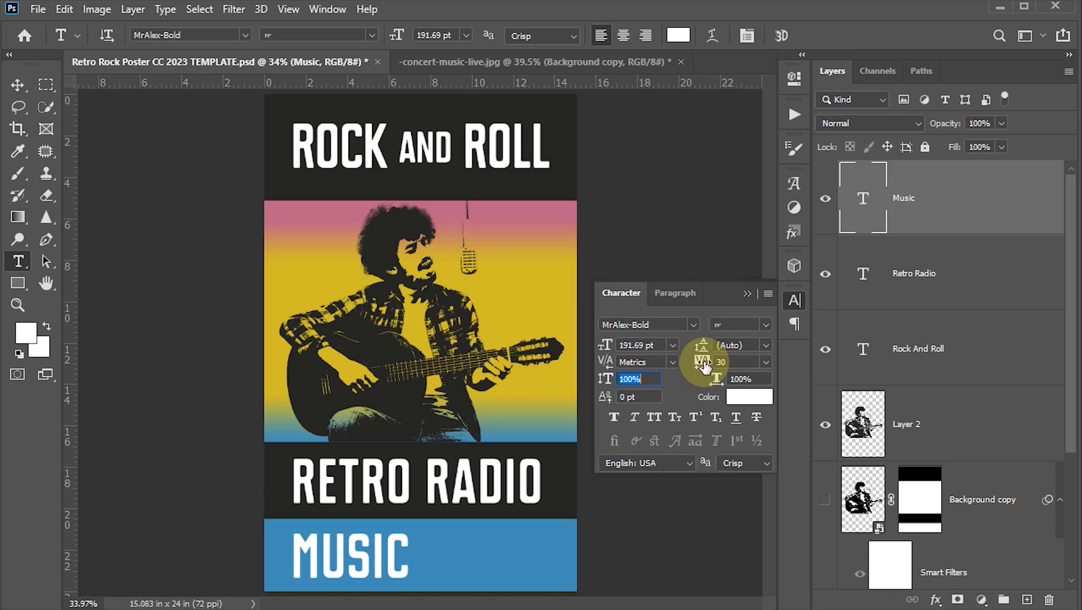
{"action": "type", "text": "5"}
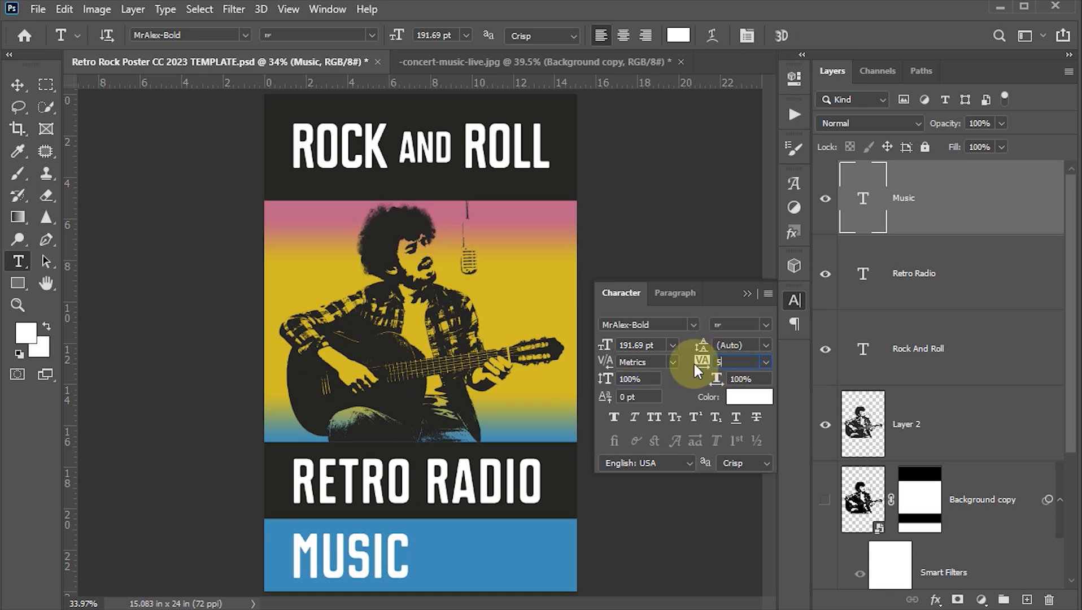
{"action": "type", "text": "50"}
{"action": "key", "text": "Tab"}
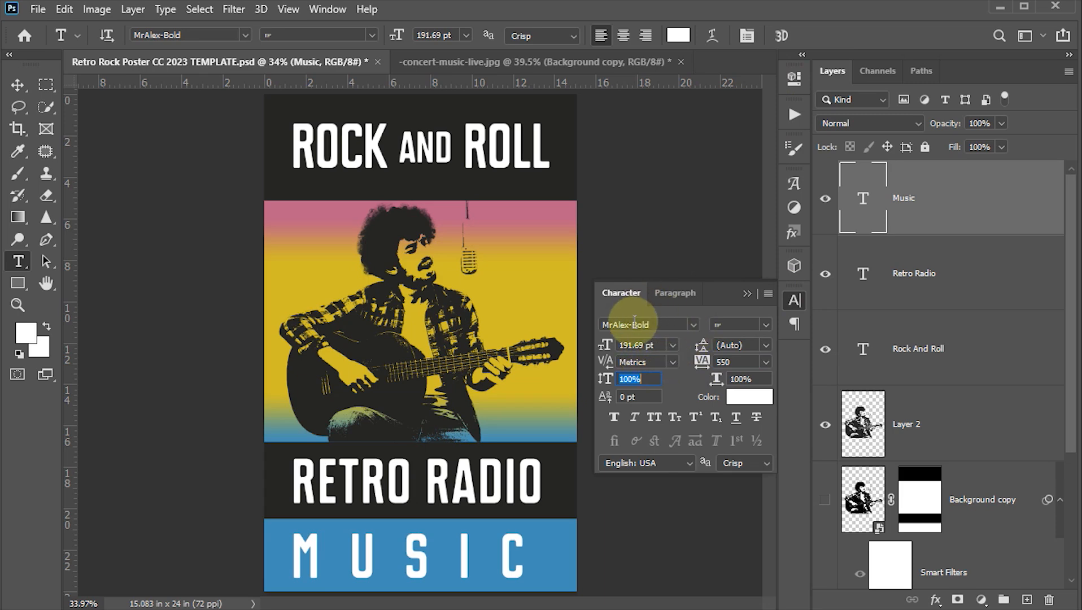
{"action": "mouse_move", "coordinate": [735, 364]}
{"action": "left_mouse_down"}
{"action": "mouse_move", "coordinate": [718, 362]}
{"action": "mouse_move", "coordinate": [730, 362]}
{"action": "left_mouse_up"}
{"action": "type", "text": "620"}
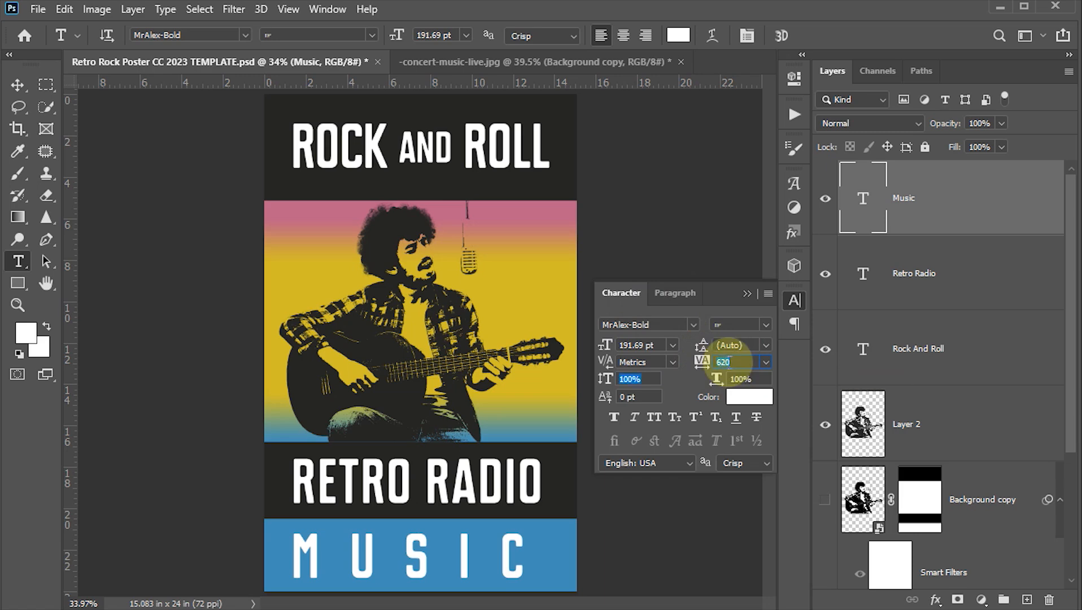
{"action": "left_click", "coordinate": [794, 301]}
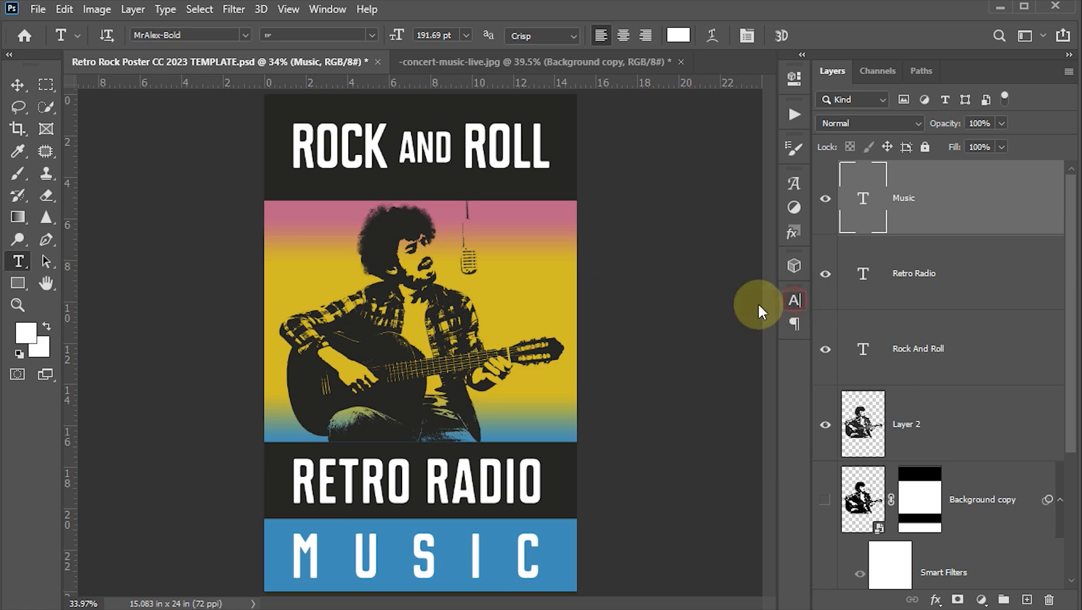
Align the "Music", "Retro Radio" and "Rock And Roll" text layers with each other by their horizontal centers.
{"action": "key", "text": "v"}
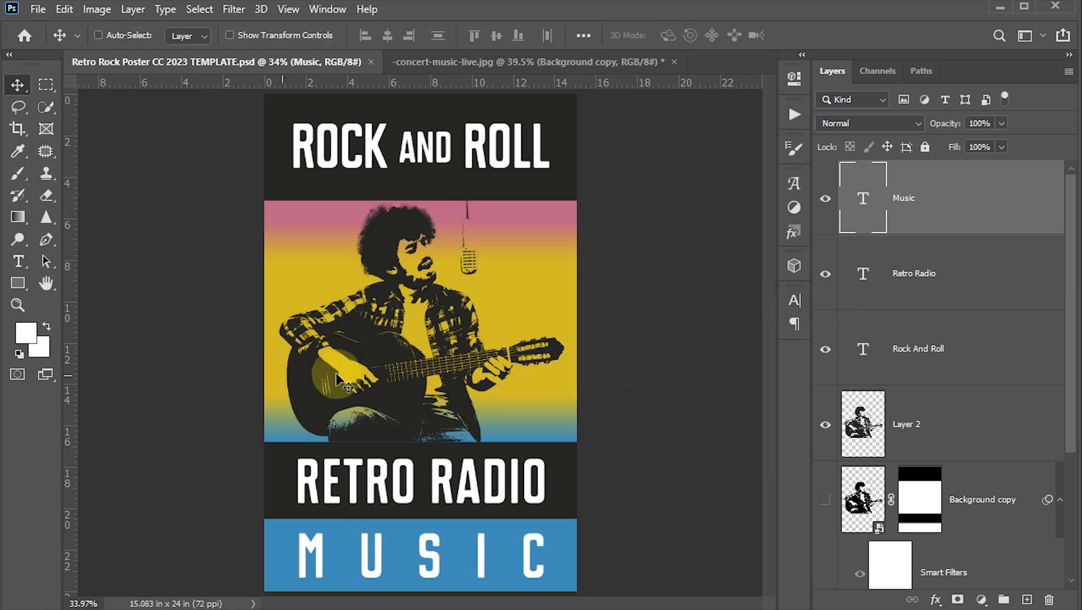
{"action": "left_click", "coordinate": [986, 341], "text": "shift"}
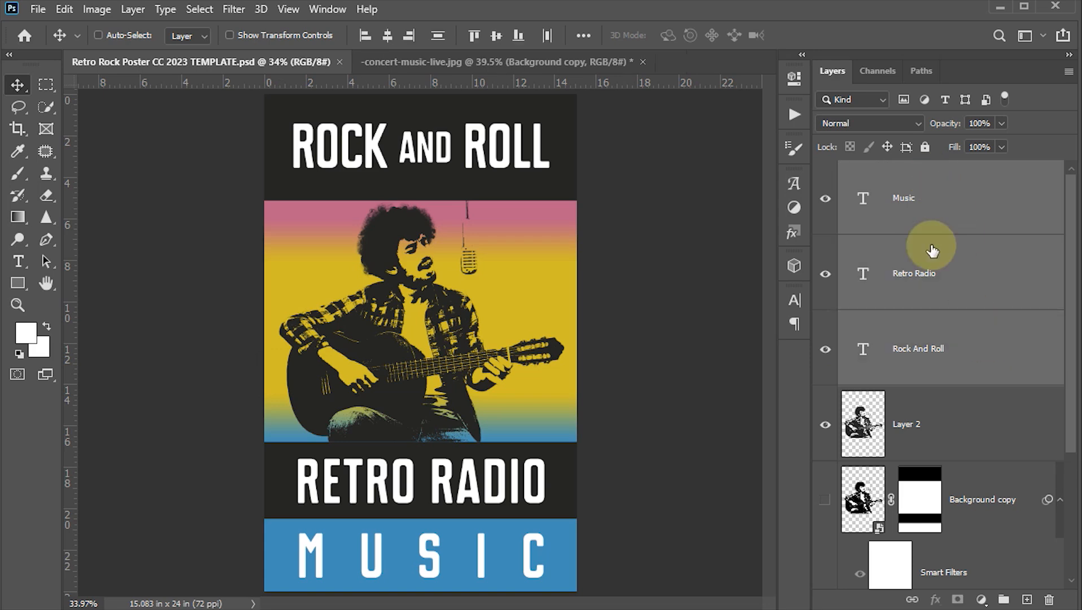
{"action": "left_click", "coordinate": [388, 38]}
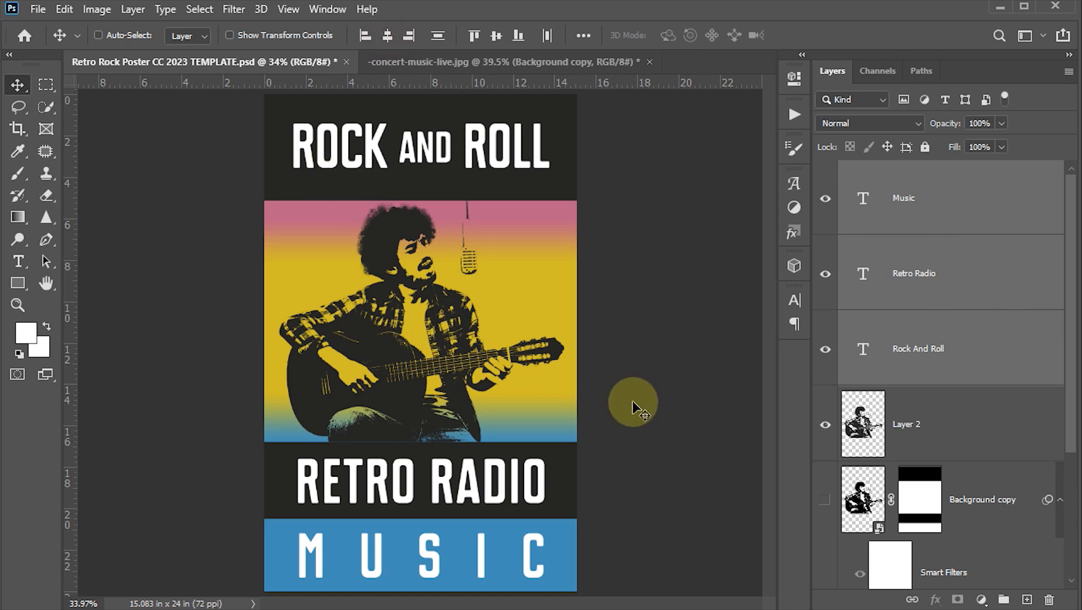
{"action": "left_click", "coordinate": [931, 207]}
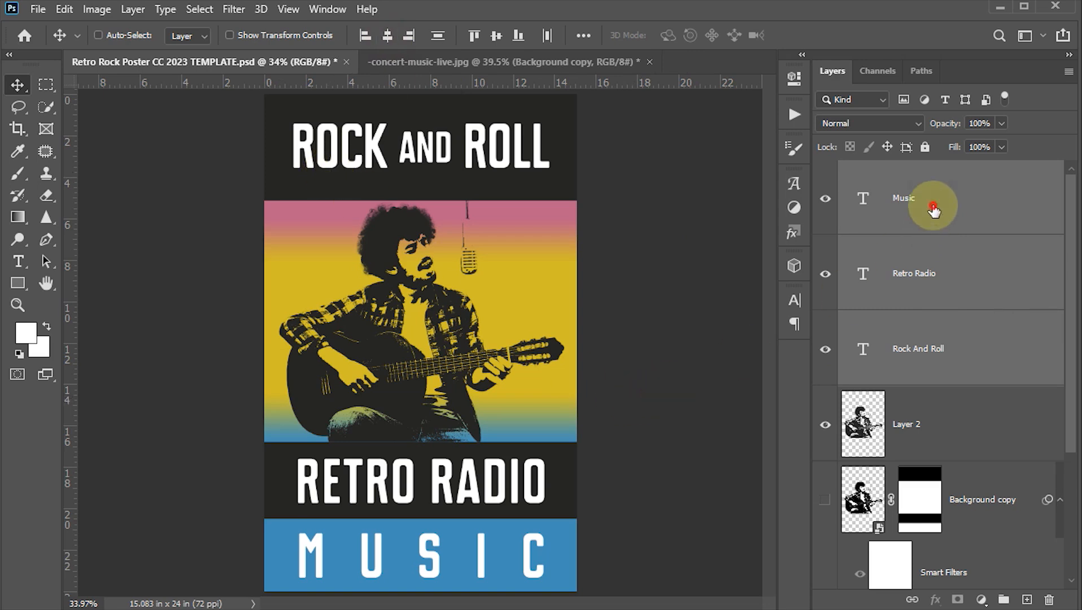
Cut the "Rock And Roll" letter shapes out of the dark band on Layer 1, deselect, and hide the original text layer.
{"action": "left_click", "coordinate": [935, 351]}
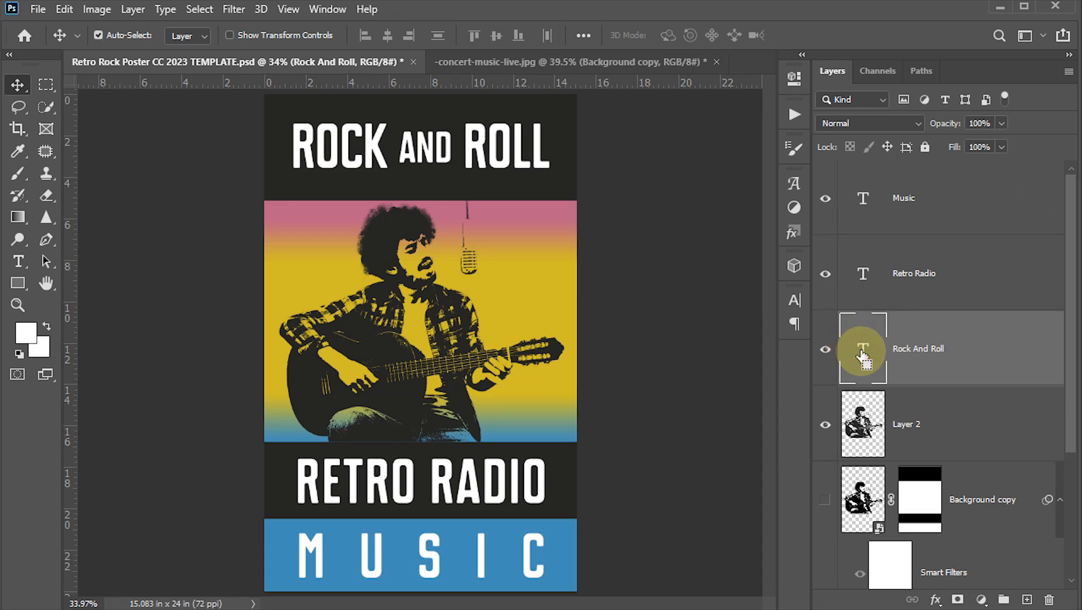
{"action": "left_click", "coordinate": [862, 357], "text": "ctrl"}
{"action": "left_click", "coordinate": [436, 146]}
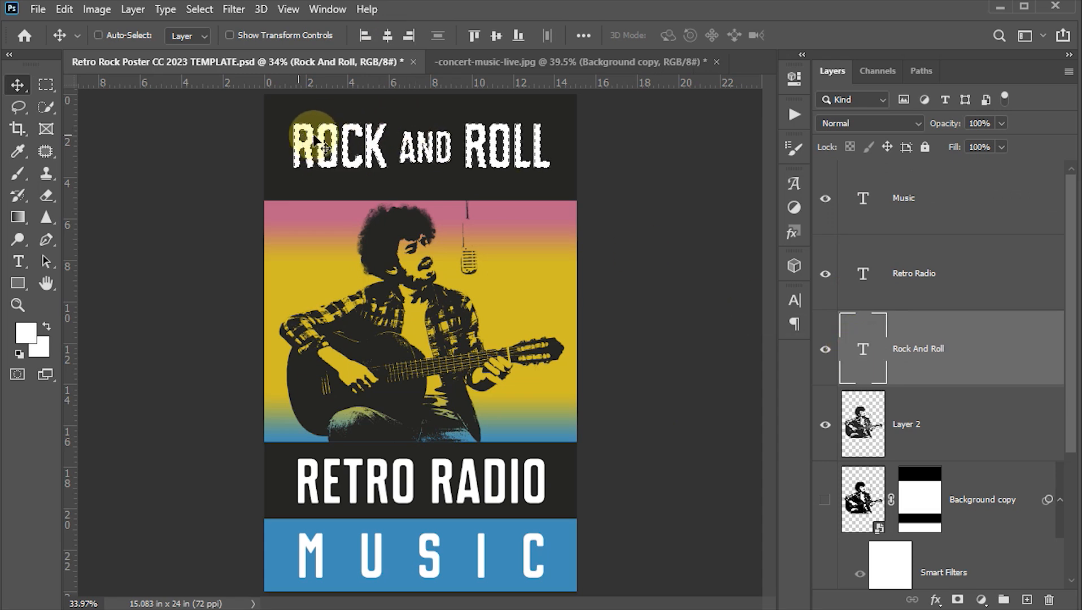
{"action": "left_click", "coordinate": [877, 420], "text": "ctrl"}
{"action": "scroll", "coordinate": [873, 415], "scroll_direction": "down", "scroll_amount": 3}
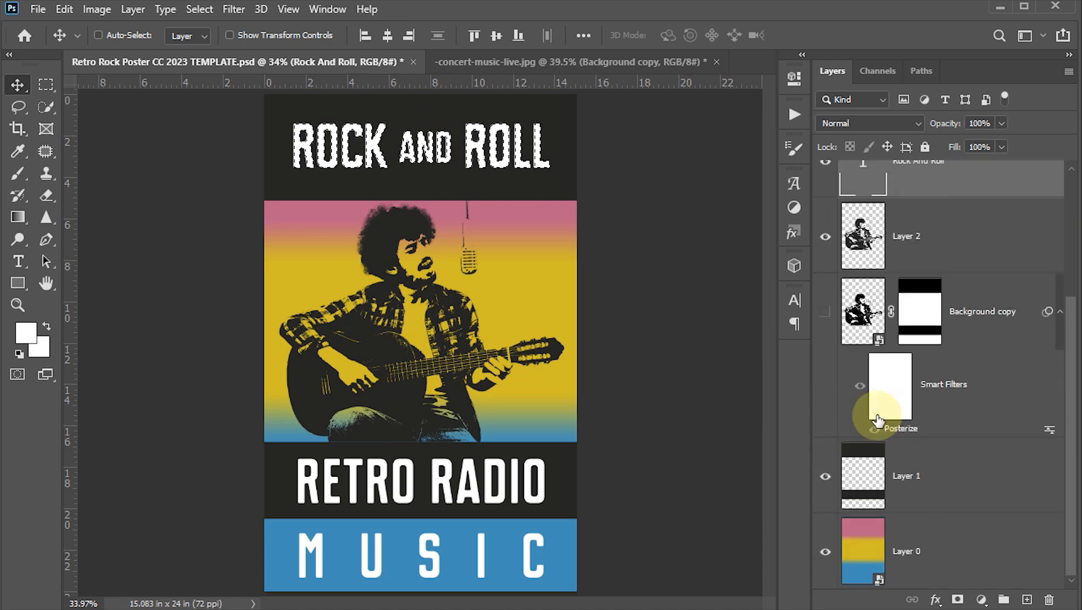
{"action": "left_click", "coordinate": [857, 472]}
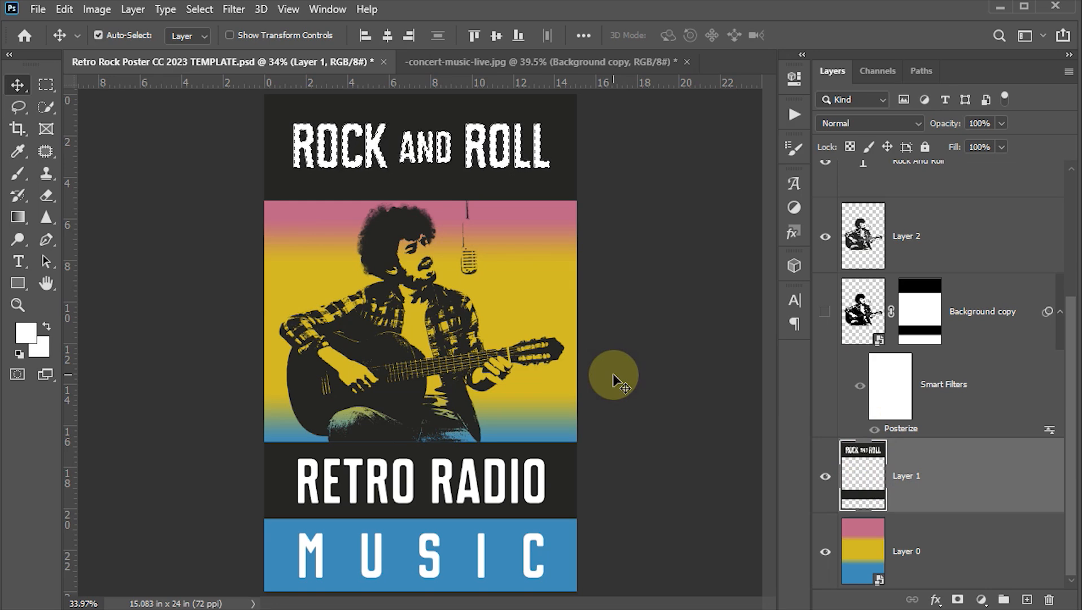
{"action": "scroll", "coordinate": [991, 294], "scroll_direction": "up", "scroll_amount": 5}
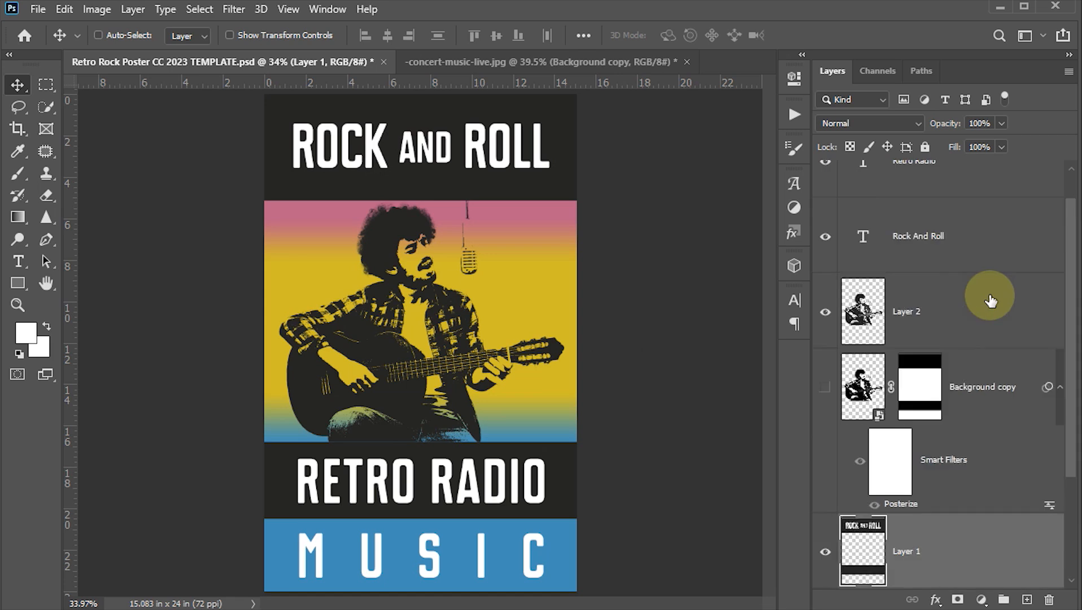
{"action": "left_click", "coordinate": [826, 349]}
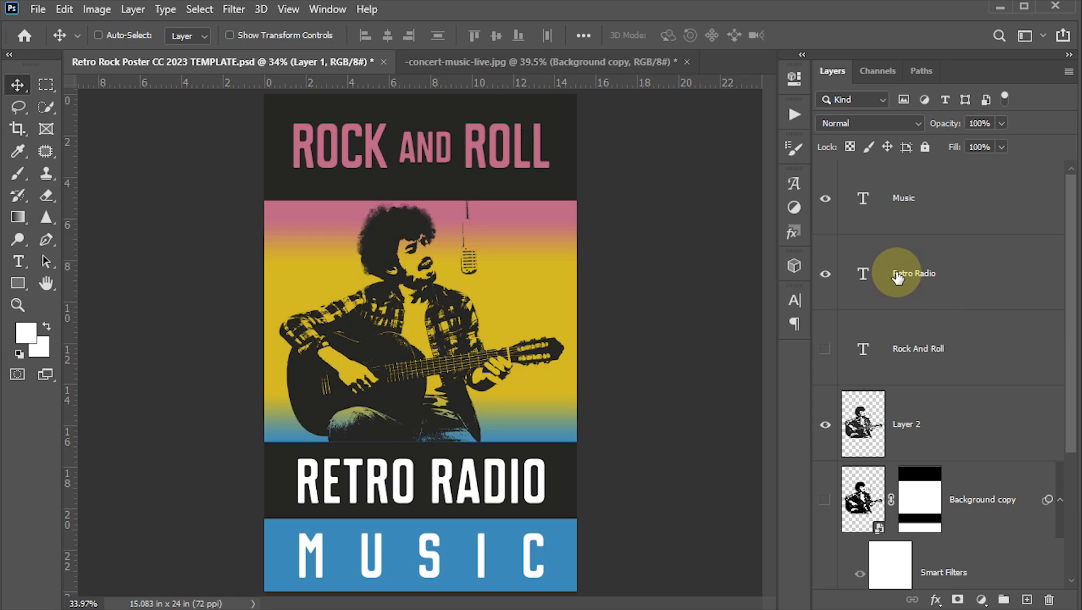
Hide the "Retro Radio" text layer and cut its letter shapes out of the lower dark band on Layer 1, then deselect.
{"action": "left_click", "coordinate": [857, 276], "text": "ctrl"}
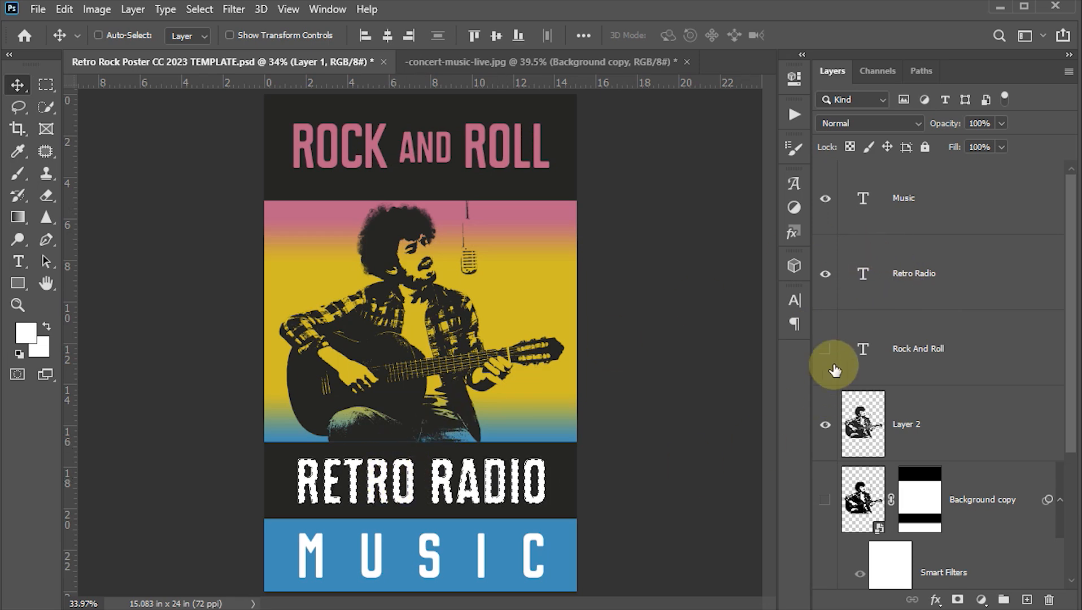
{"action": "left_click", "coordinate": [825, 277]}
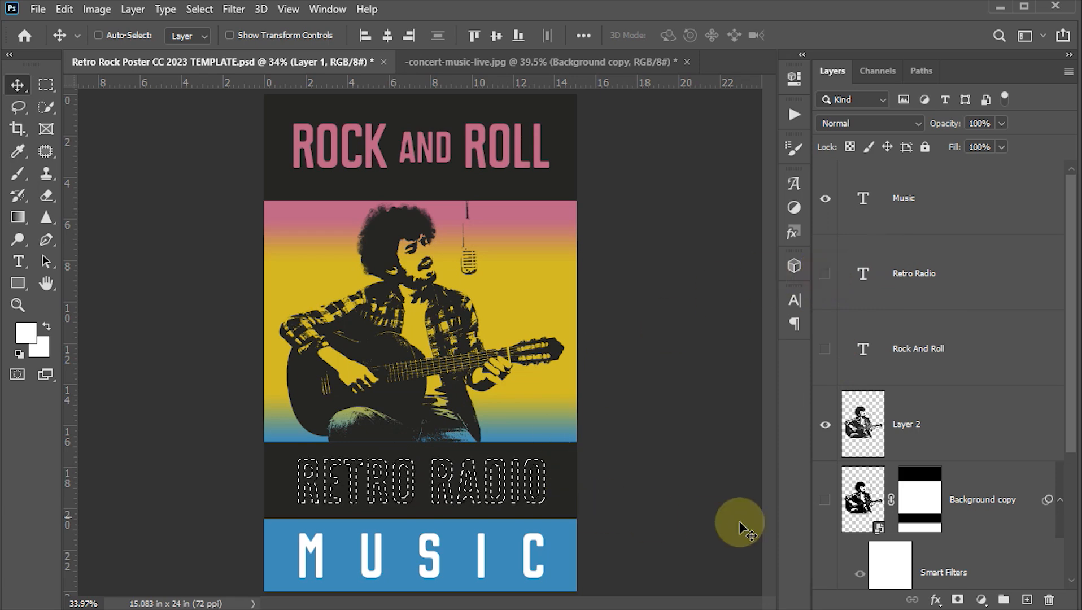
{"action": "scroll", "coordinate": [878, 463], "scroll_direction": "down", "scroll_amount": 1}
{"action": "scroll", "coordinate": [878, 463], "scroll_direction": "down", "scroll_amount": 2}
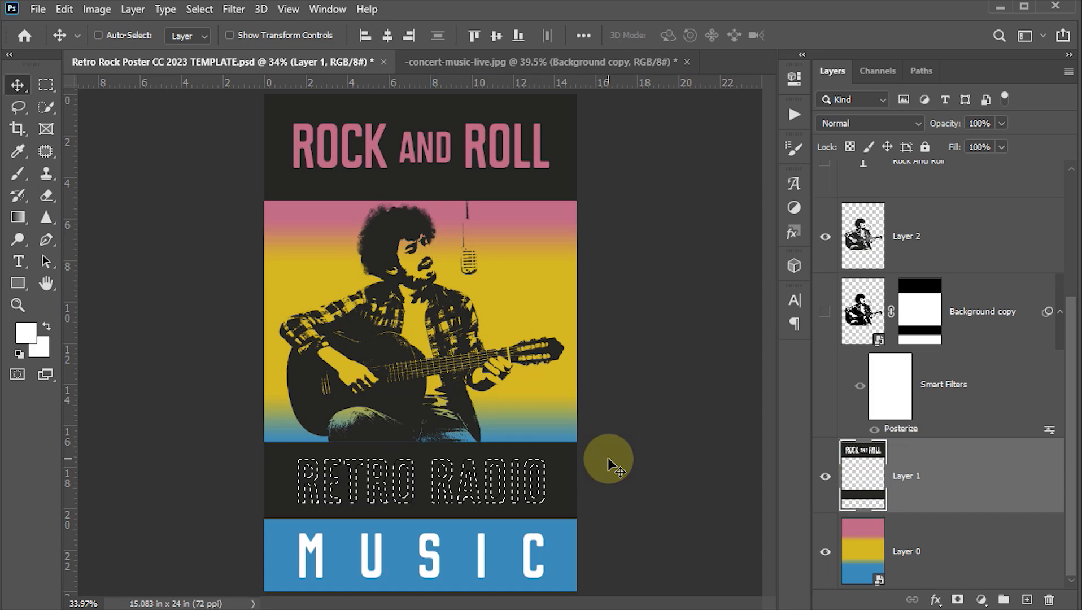
{"action": "key", "text": "Delete"}
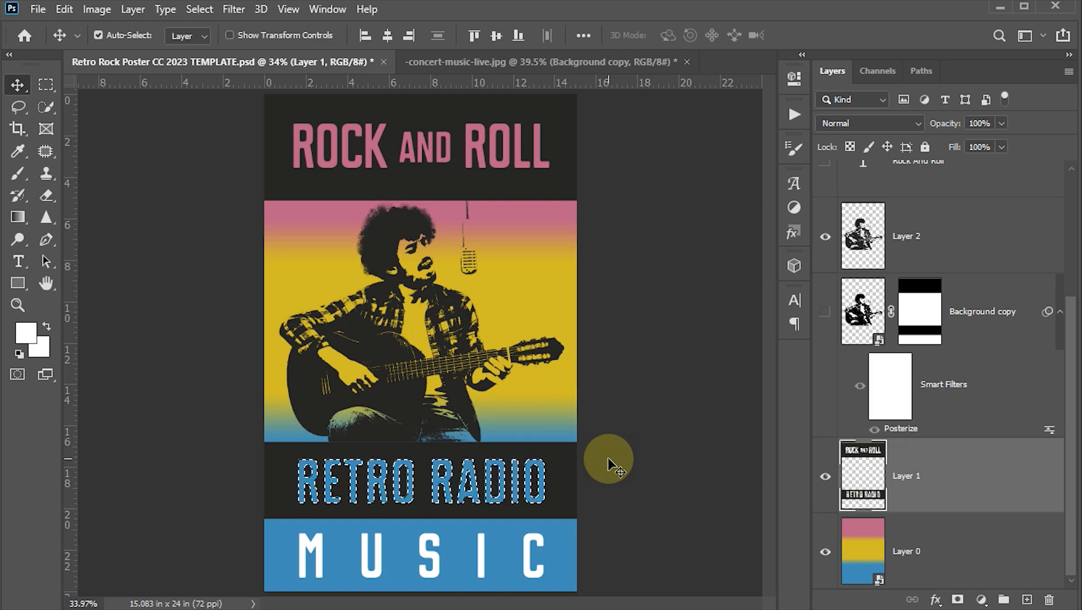
{"action": "key", "text": "ctrl+d"}
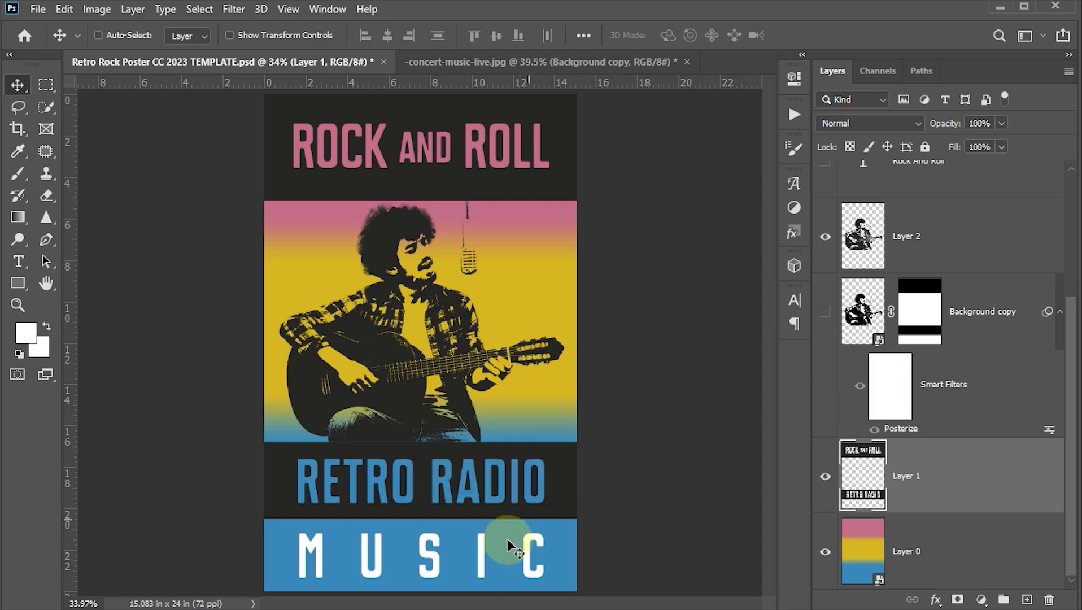
Recolor the "Music" text to 262624, sampled from the upper dark band, and save the poster.
{"action": "left_click", "coordinate": [484, 556], "text": "ctrl"}
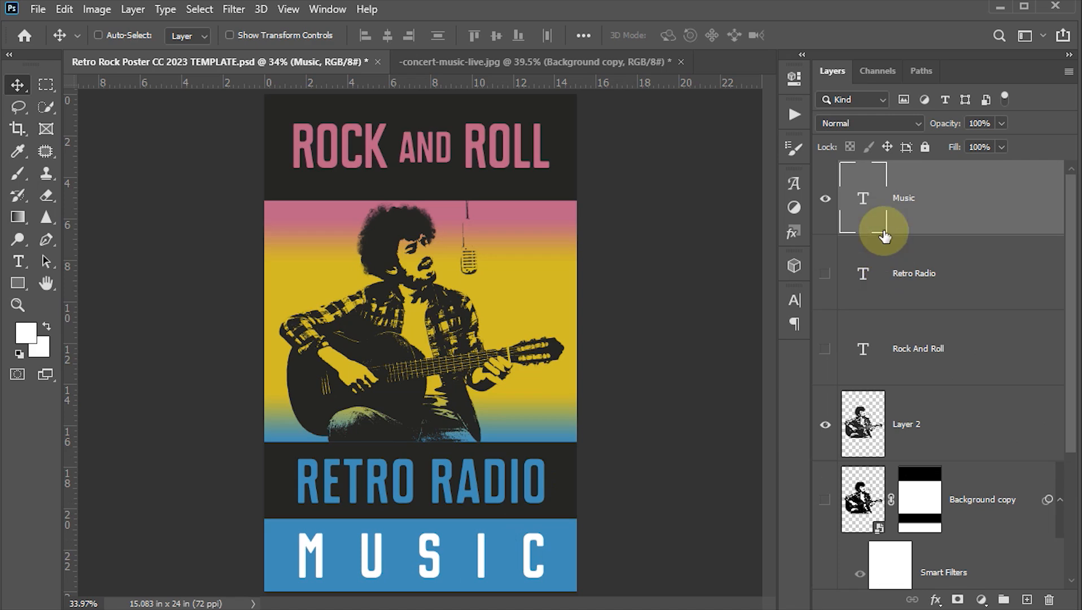
{"action": "left_click", "coordinate": [796, 300]}
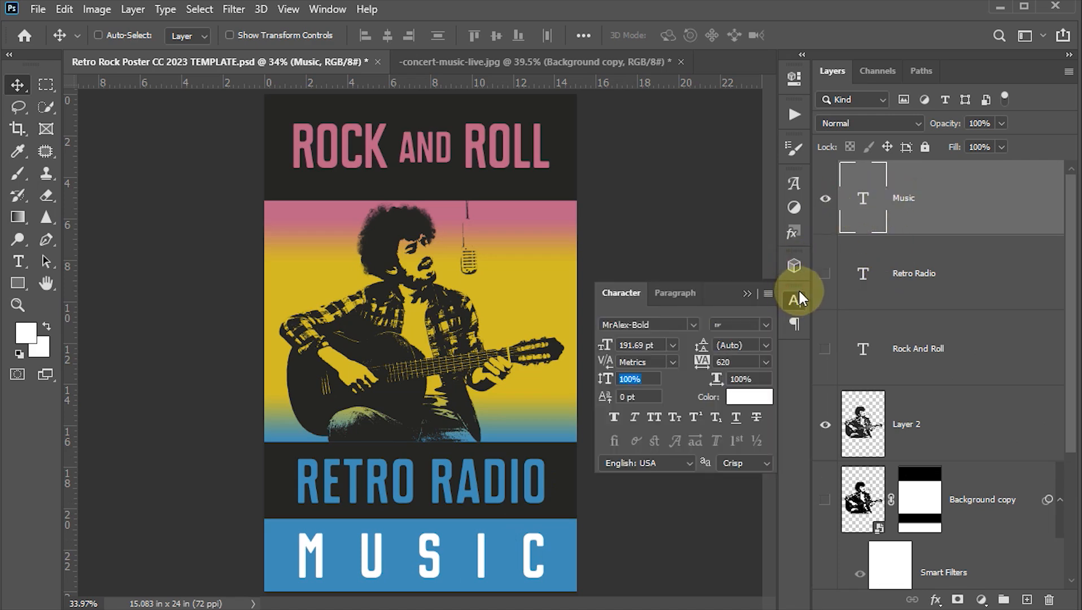
{"action": "left_click", "coordinate": [747, 402]}
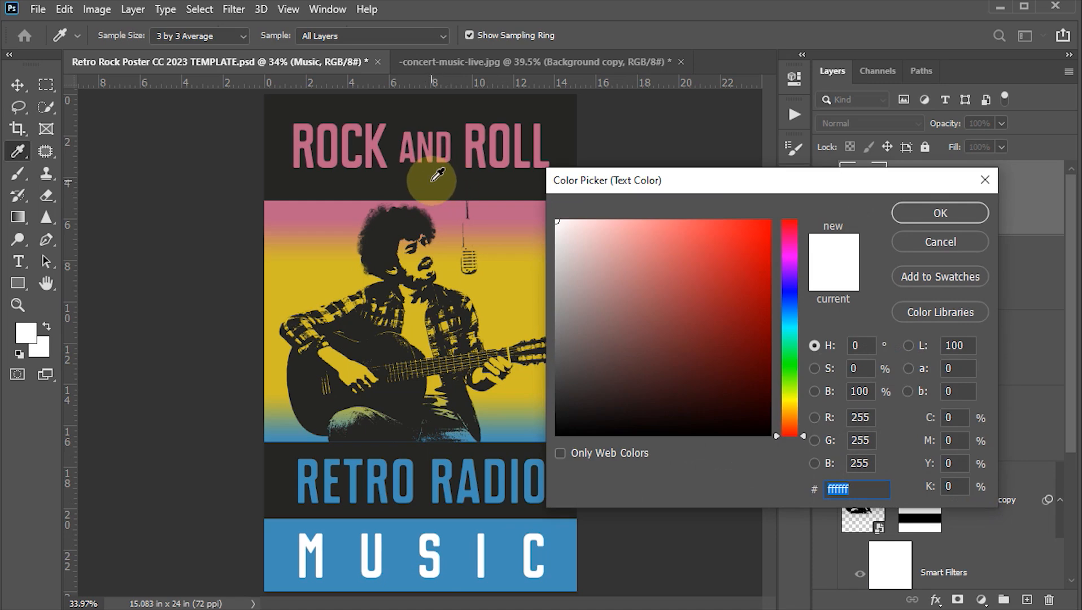
{"action": "left_click", "coordinate": [433, 180]}
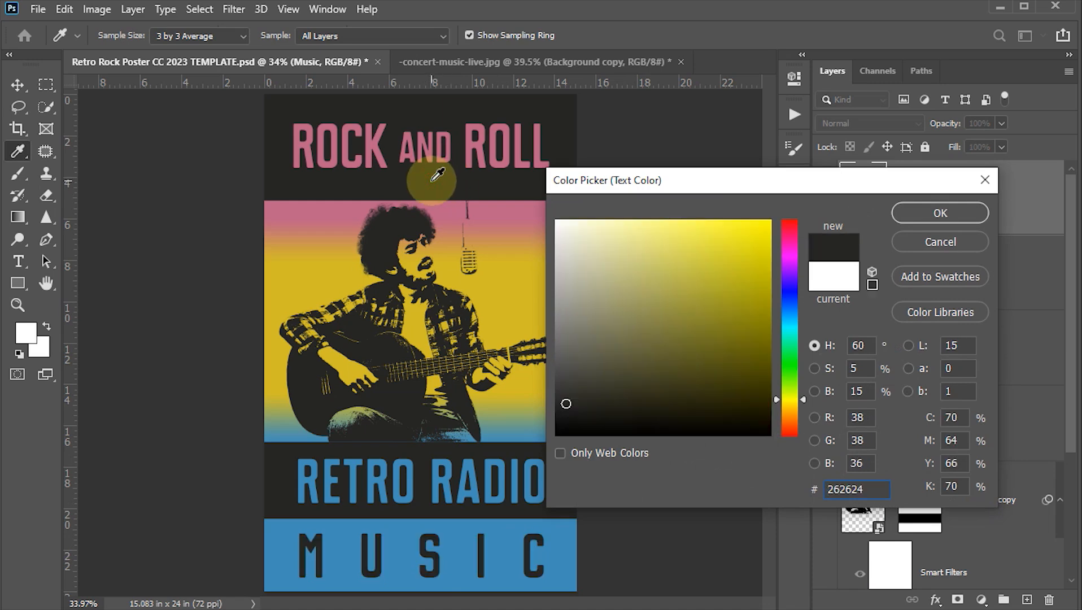
{"action": "left_click", "coordinate": [940, 212]}
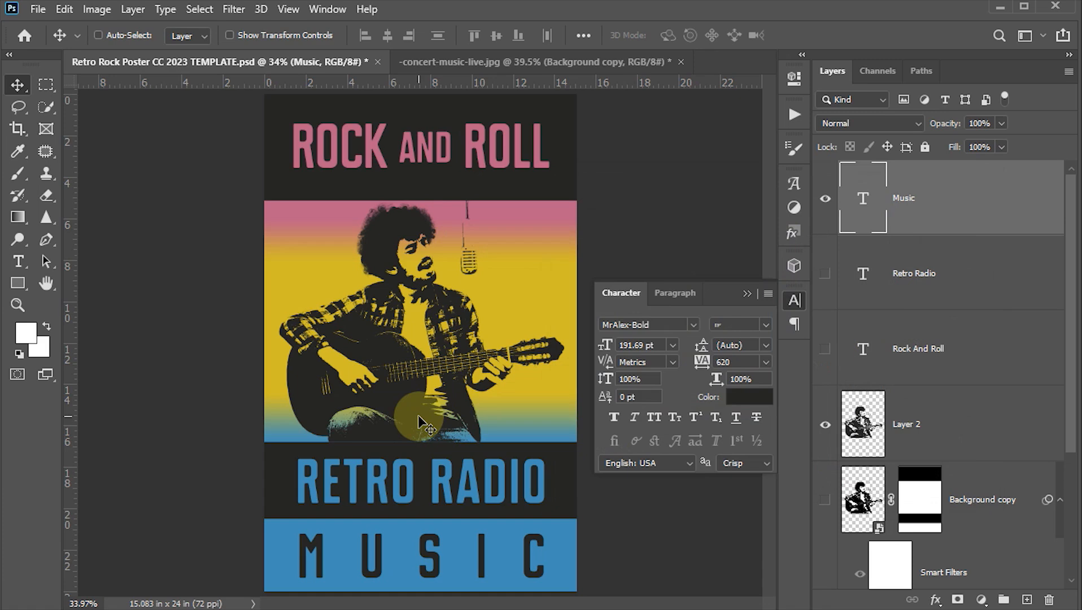
{"action": "key", "text": "ctrl+s"}
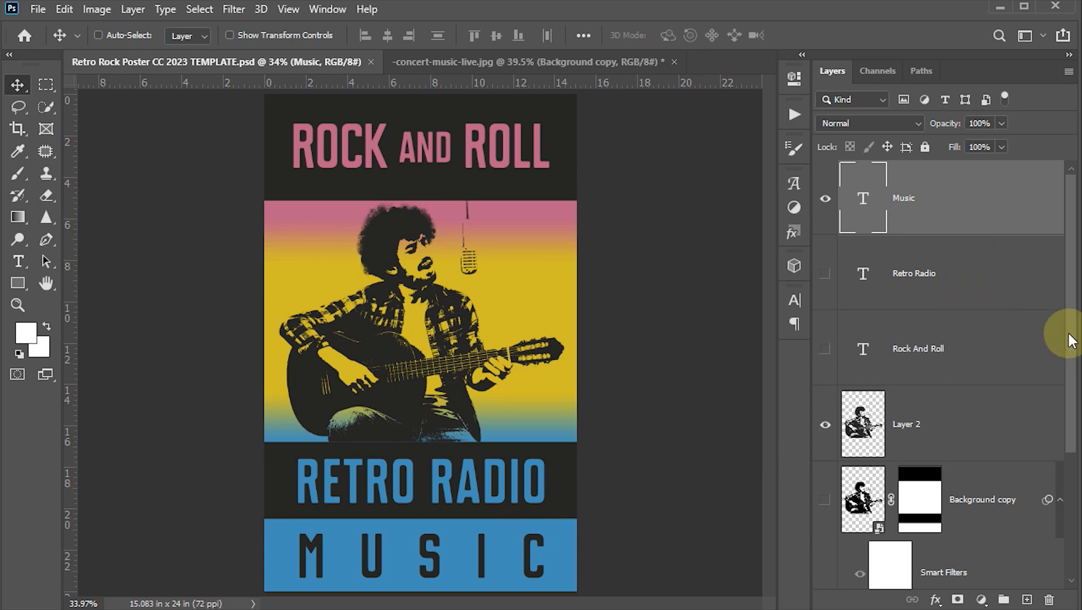
Select every layer from "Music" down to Layer 0 and convert them into a single smart object.
{"action": "scroll", "coordinate": [1014, 330], "scroll_direction": "down", "scroll_amount": 3}
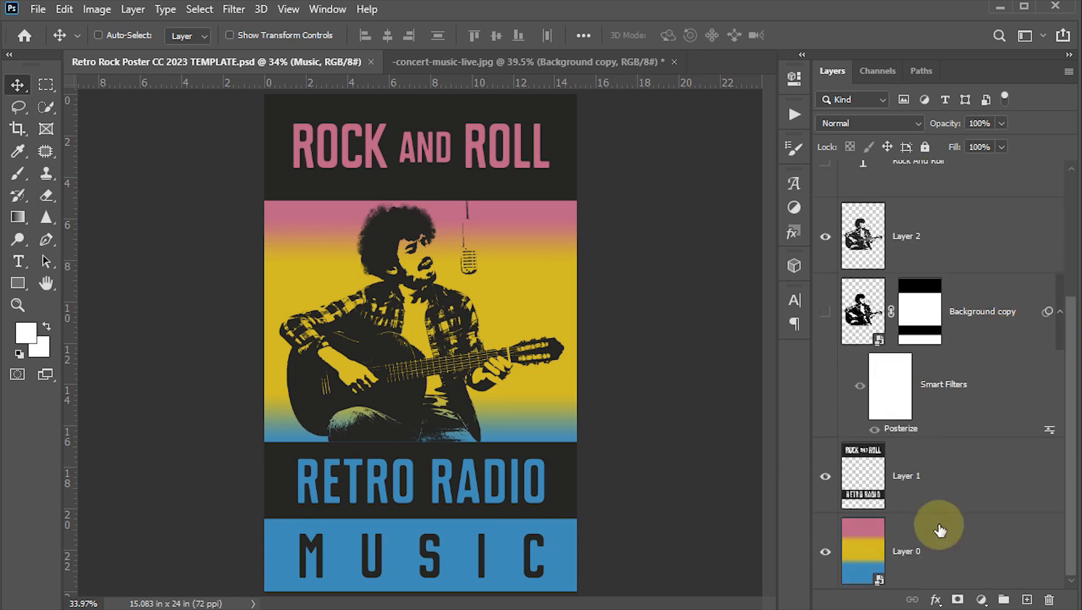
{"action": "scroll", "coordinate": [990, 394], "scroll_direction": "up", "scroll_amount": 4}
{"action": "scroll", "coordinate": [960, 514], "scroll_direction": "down", "scroll_amount": 4}
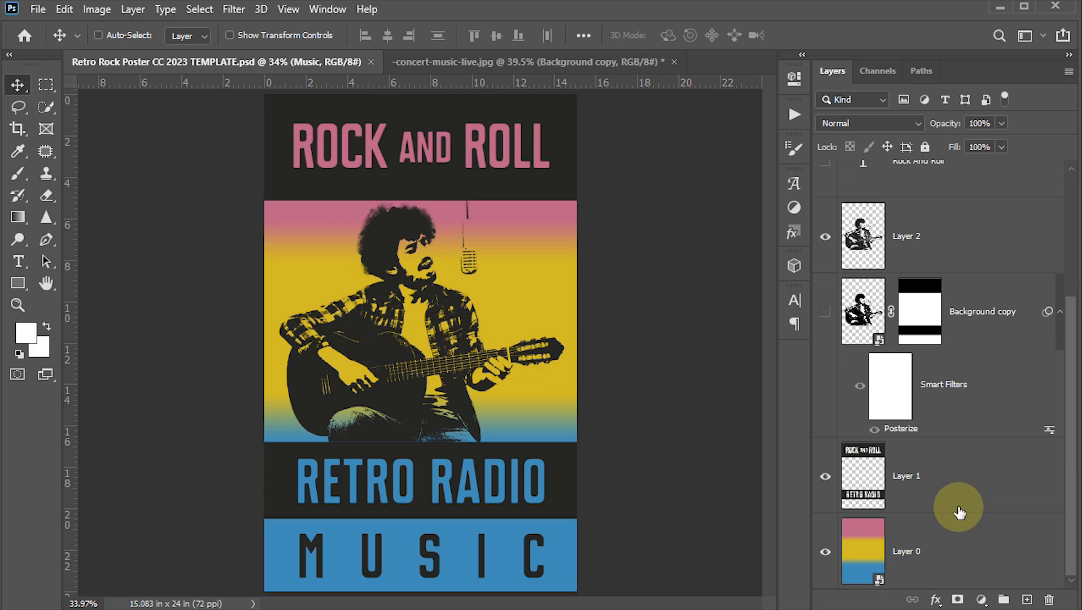
{"action": "left_click", "coordinate": [932, 556], "text": "shift"}
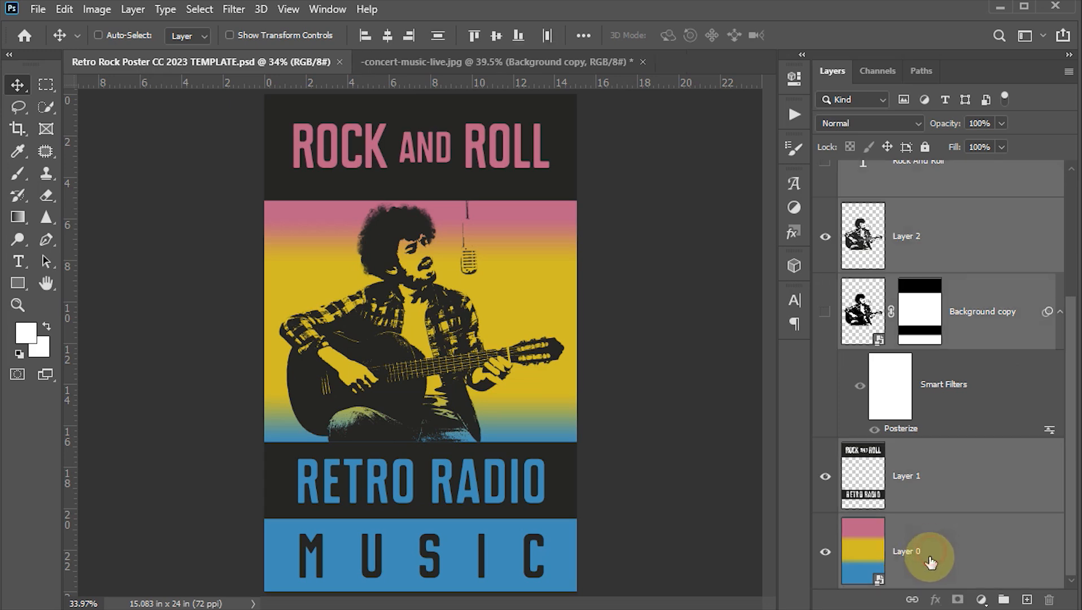
{"action": "right_click", "coordinate": [1024, 552]}
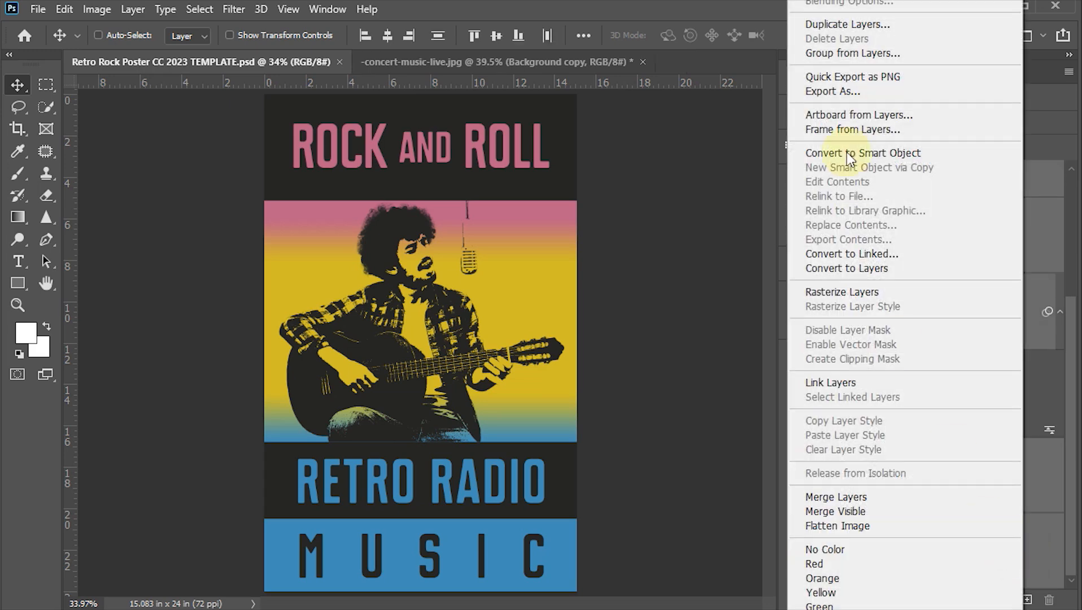
{"action": "left_click", "coordinate": [846, 152]}
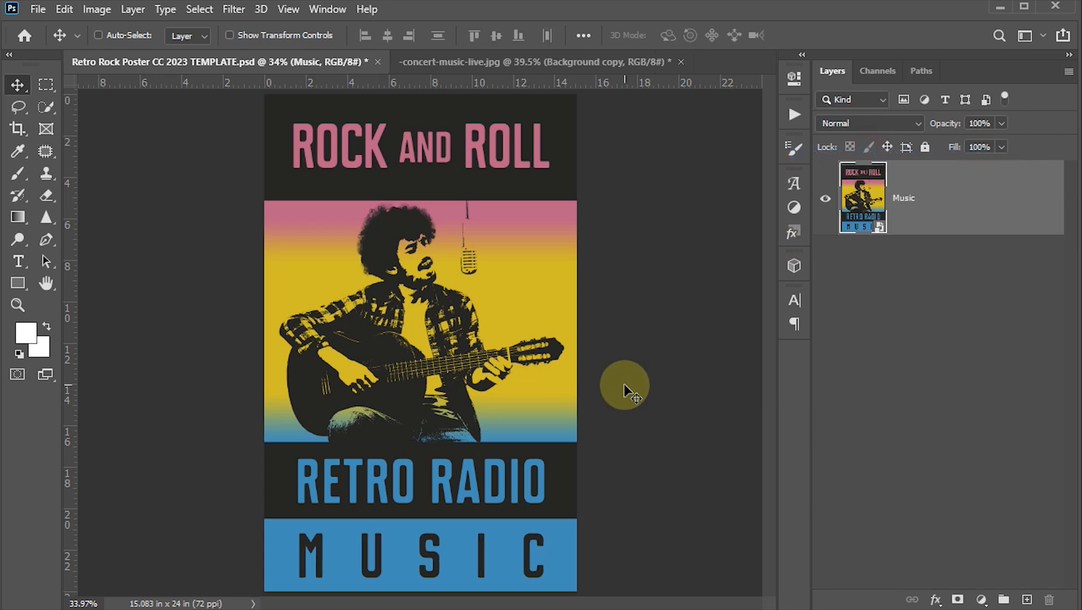
Add an 18 px white stroke positioned inside the edges of the poster smart object.
{"action": "left_click", "coordinate": [935, 600]}
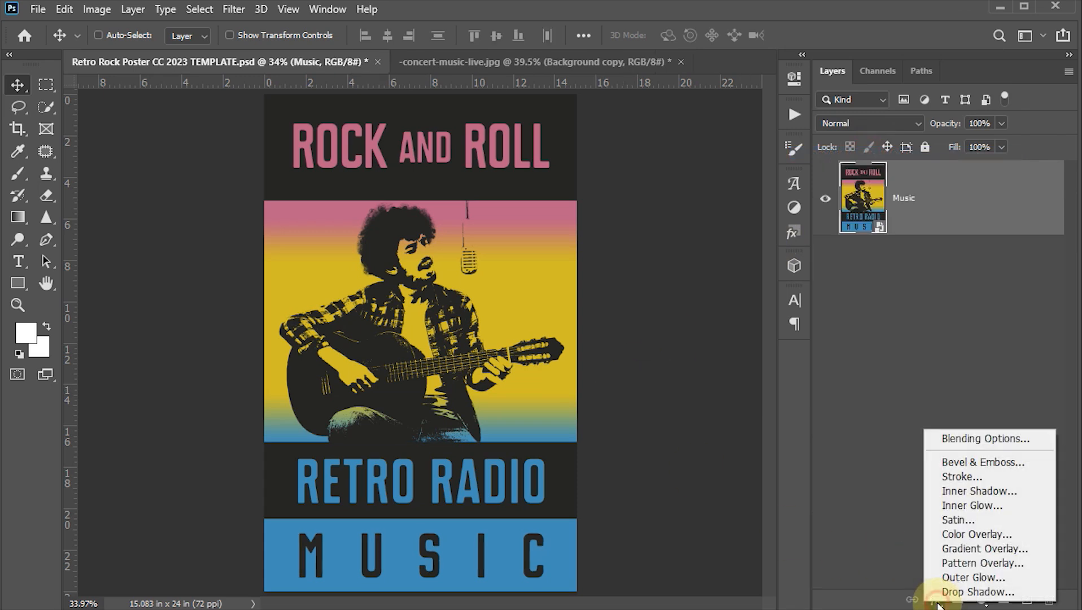
{"action": "left_click", "coordinate": [946, 478]}
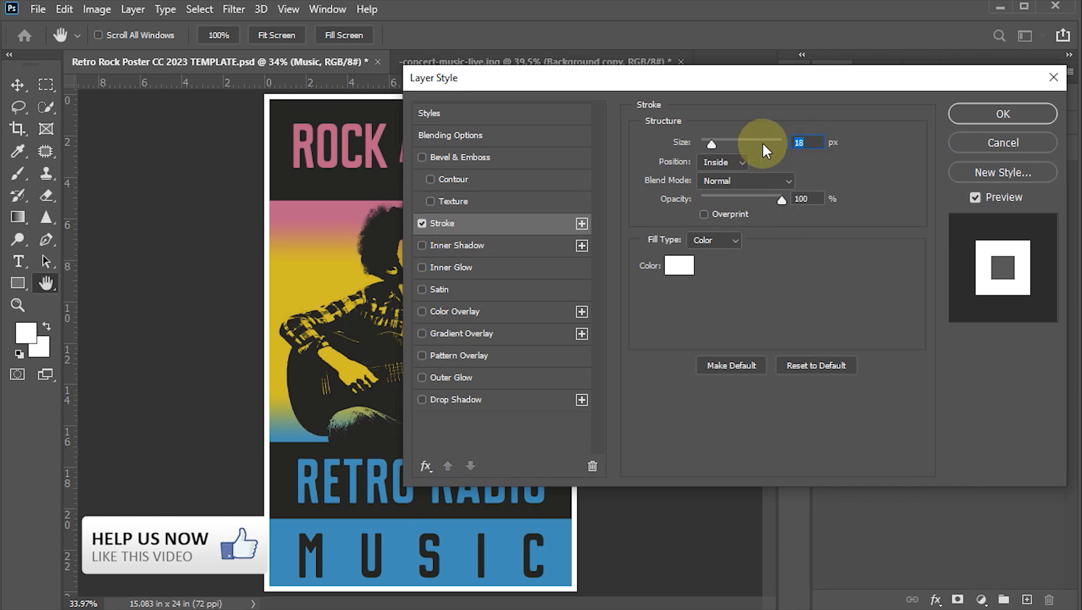
{"action": "type", "text": "19"}
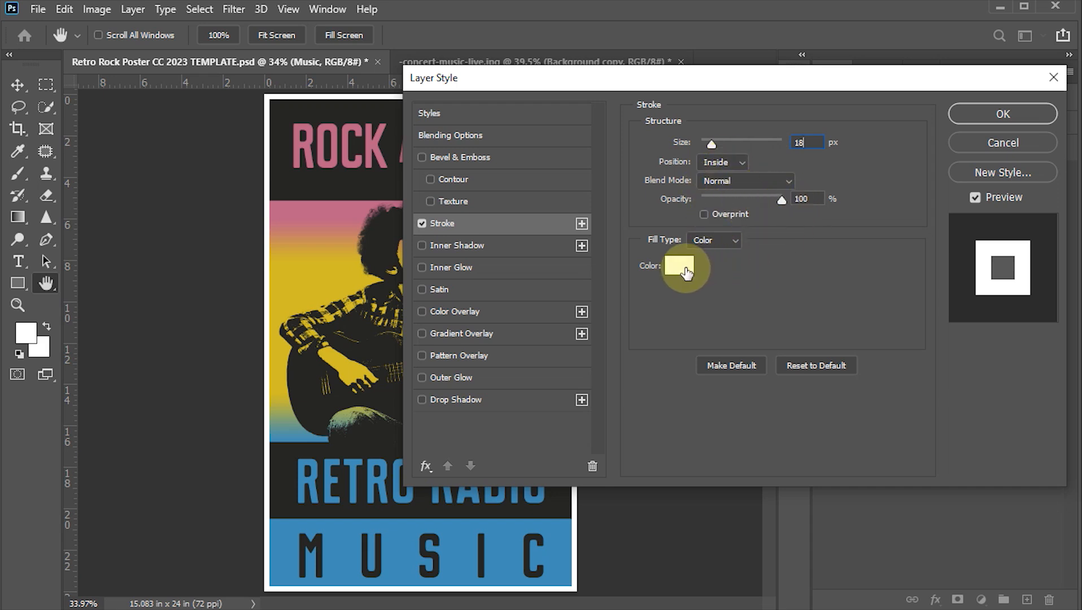
{"action": "left_click", "coordinate": [977, 119]}
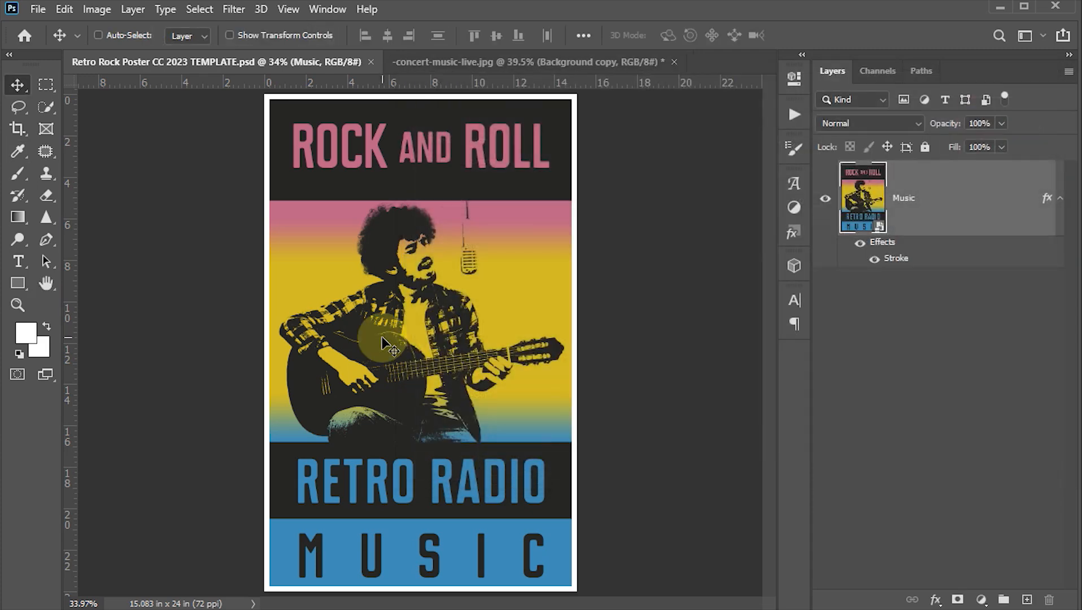
Apply the Filter Gallery's Grain texture to the poster smart object with intensity 15, contrast 0 and grain type Enlarged.
{"action": "left_click", "coordinate": [232, 9]}
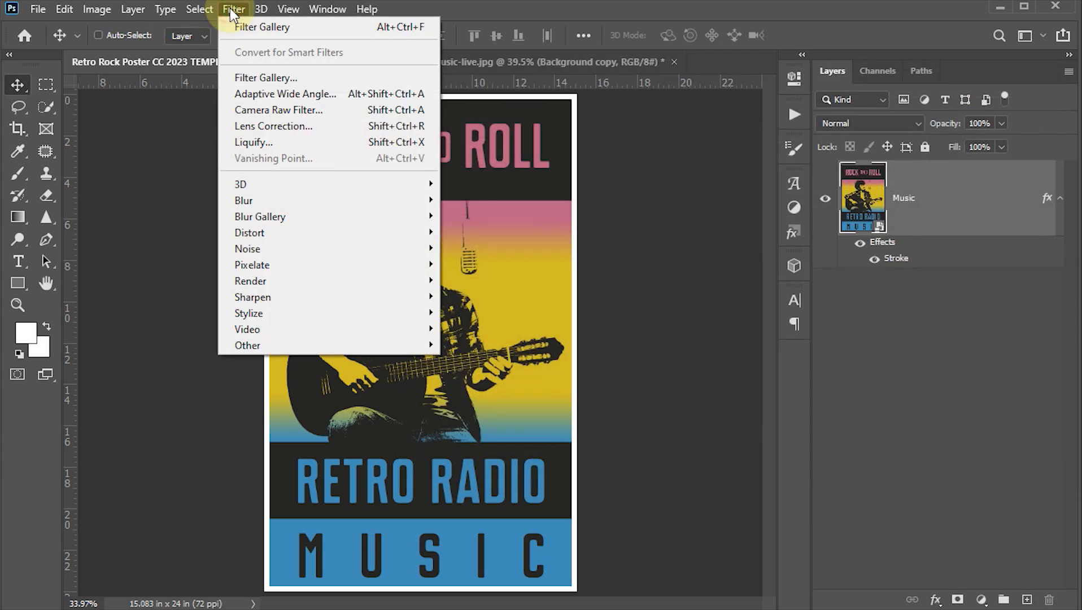
{"action": "left_click", "coordinate": [262, 79]}
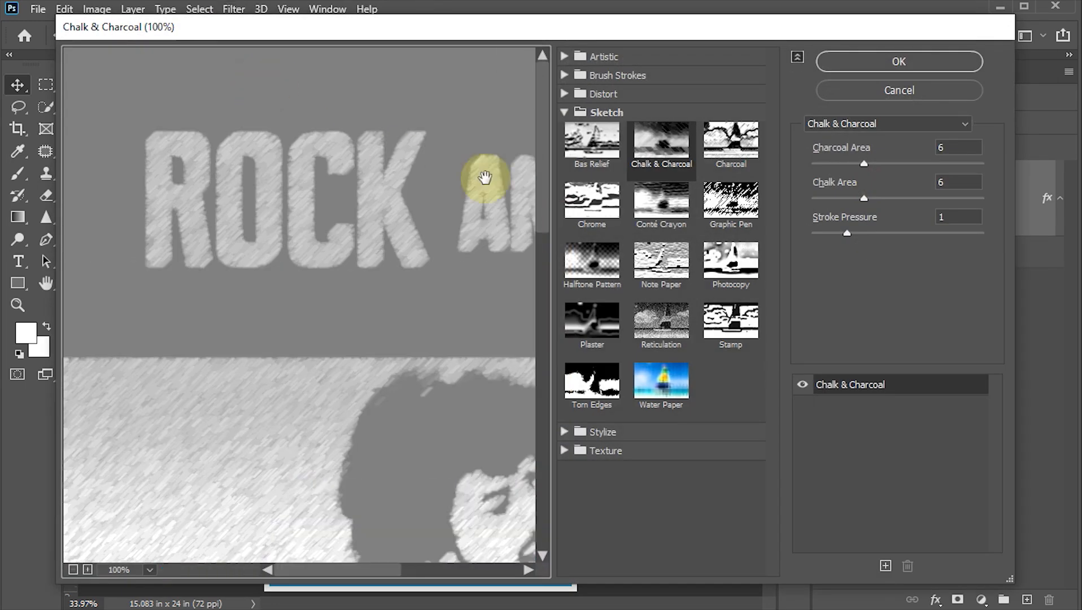
{"action": "left_click", "coordinate": [563, 112]}
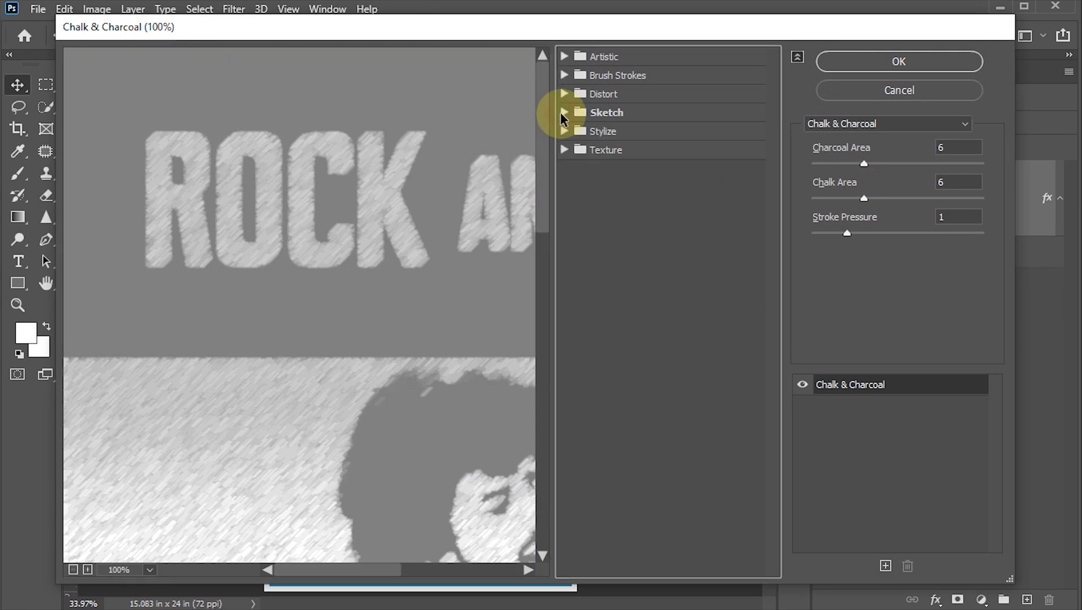
{"action": "left_click", "coordinate": [563, 149]}
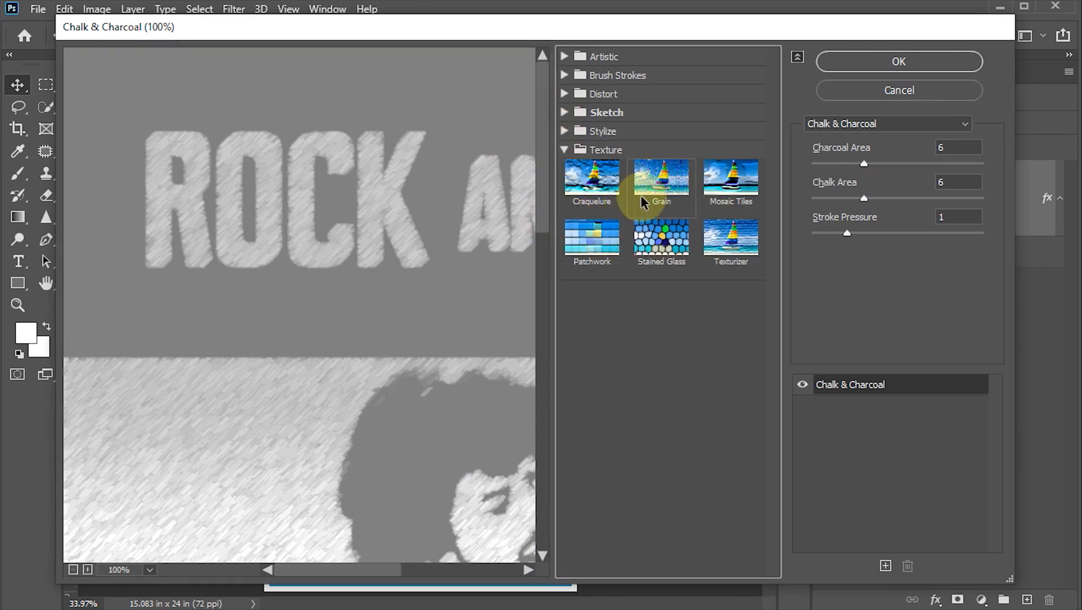
{"action": "left_click", "coordinate": [663, 185]}
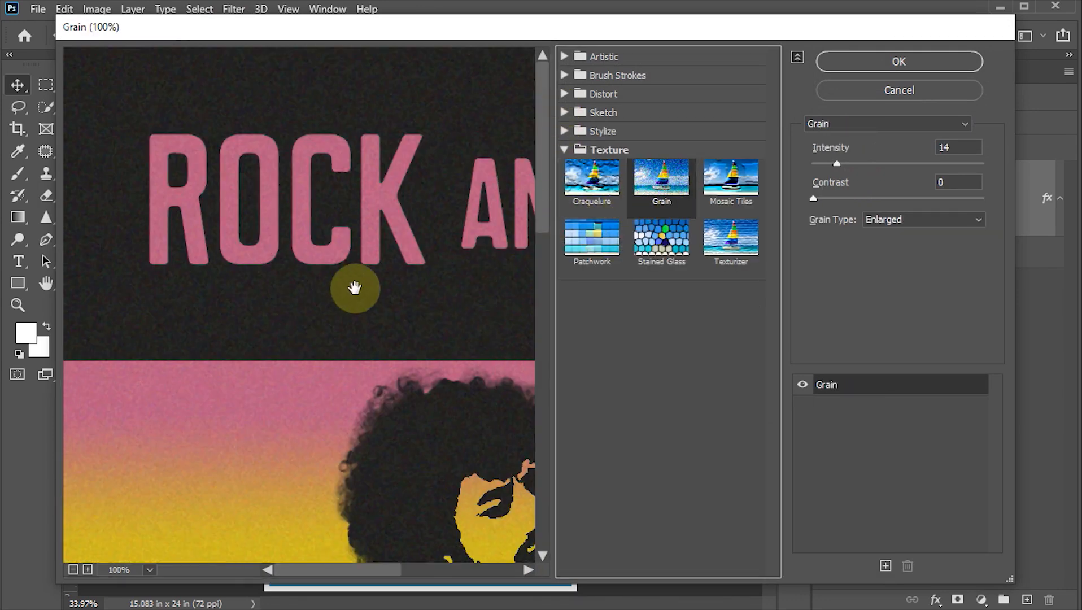
{"action": "left_click_drag", "start_coordinate": [317, 240], "coordinate": [289, 210]}
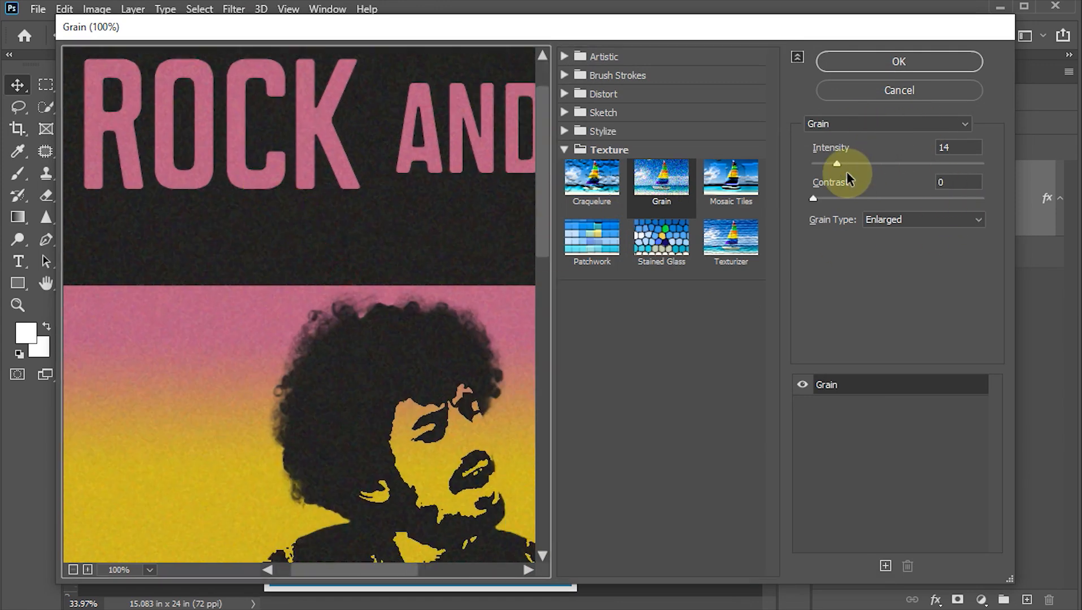
{"action": "double_click", "coordinate": [954, 147]}
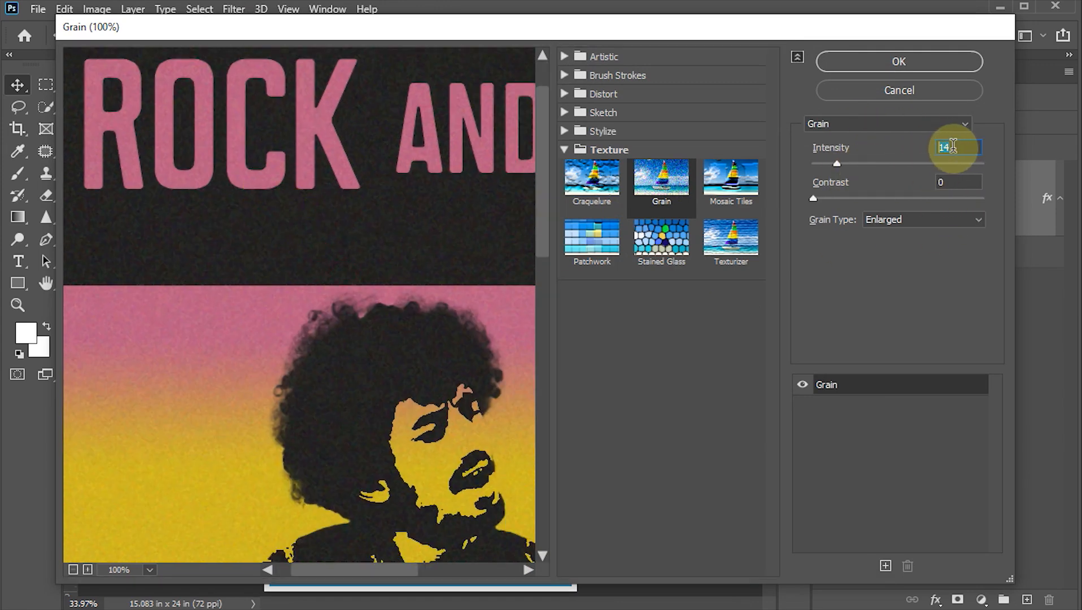
{"action": "type", "text": "15"}
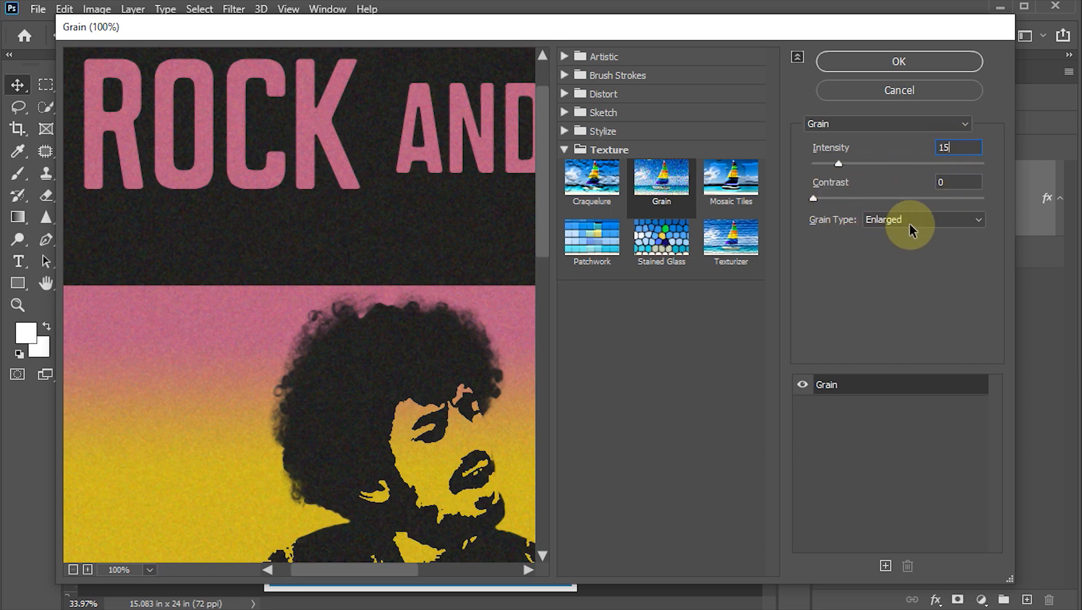
{"action": "left_click_drag", "start_coordinate": [357, 363], "coordinate": [398, 297]}
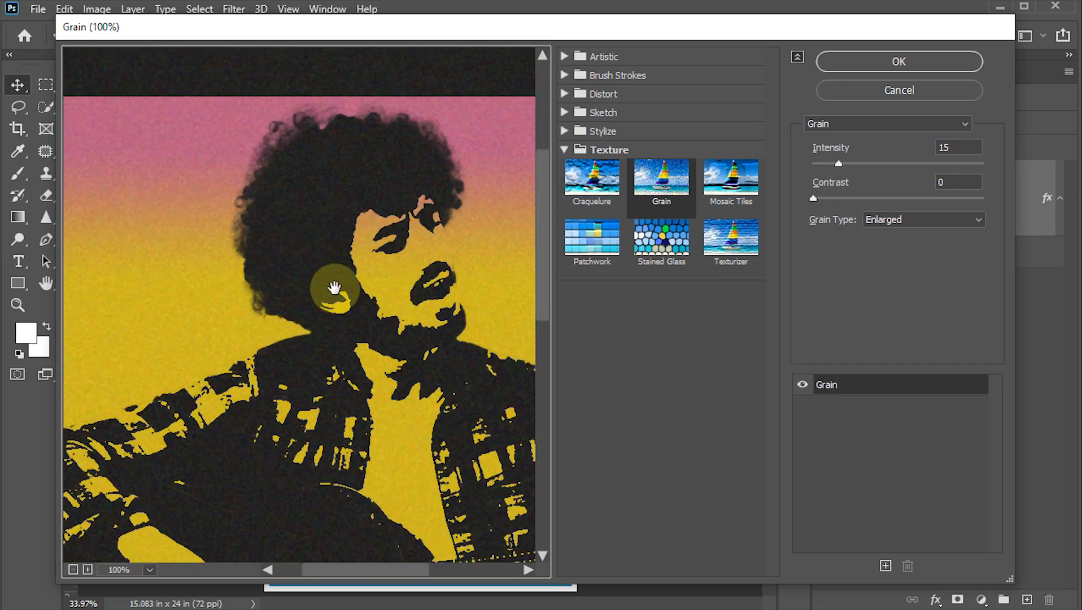
{"action": "left_click", "coordinate": [920, 59]}
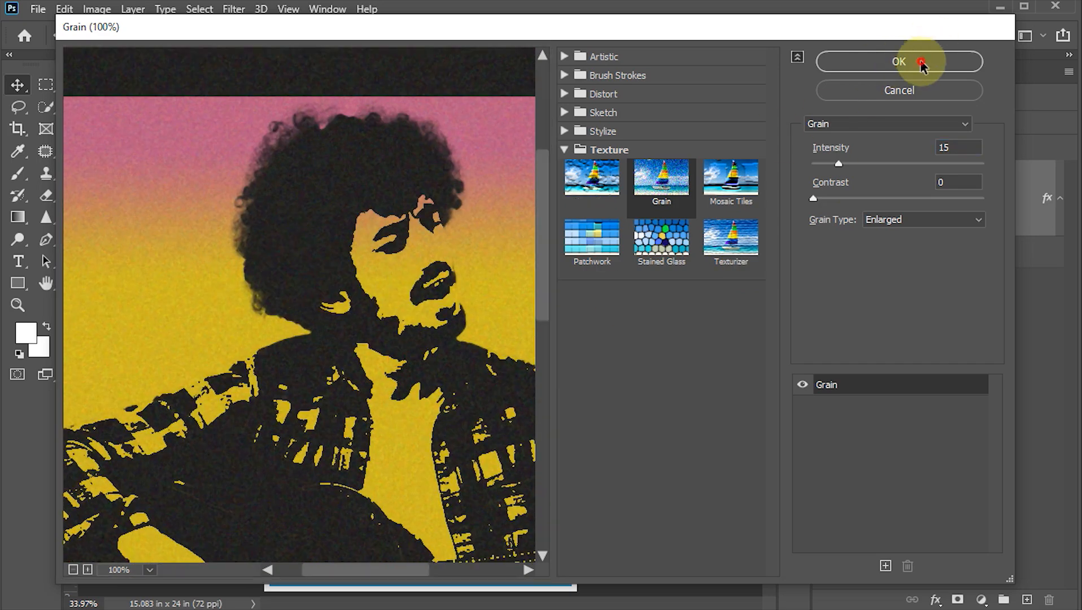
Compare the guitarist's head with the smart filters off and on, and save the poster.
{"action": "key", "text": "z"}
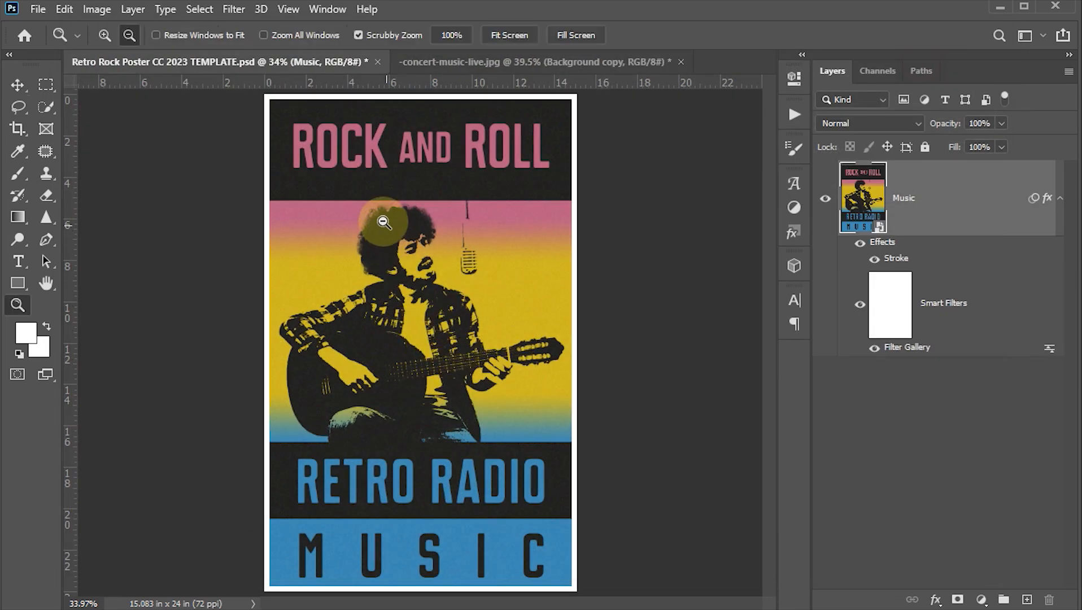
{"action": "left_click_drag", "start_coordinate": [379, 225], "coordinate": [479, 374]}
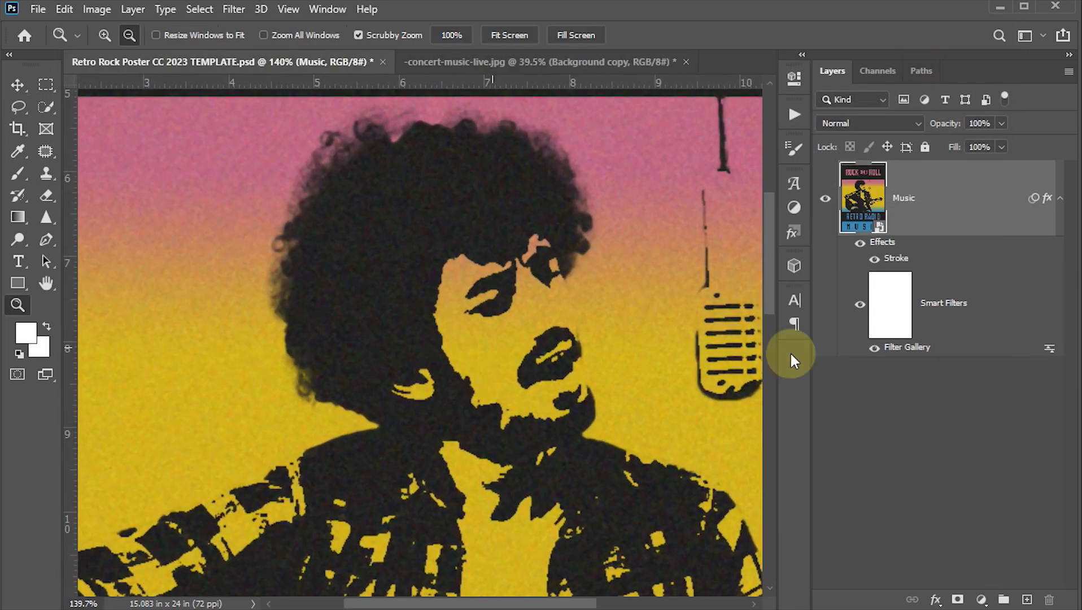
{"action": "left_click", "coordinate": [858, 305]}
{"action": "left_click", "coordinate": [859, 305]}
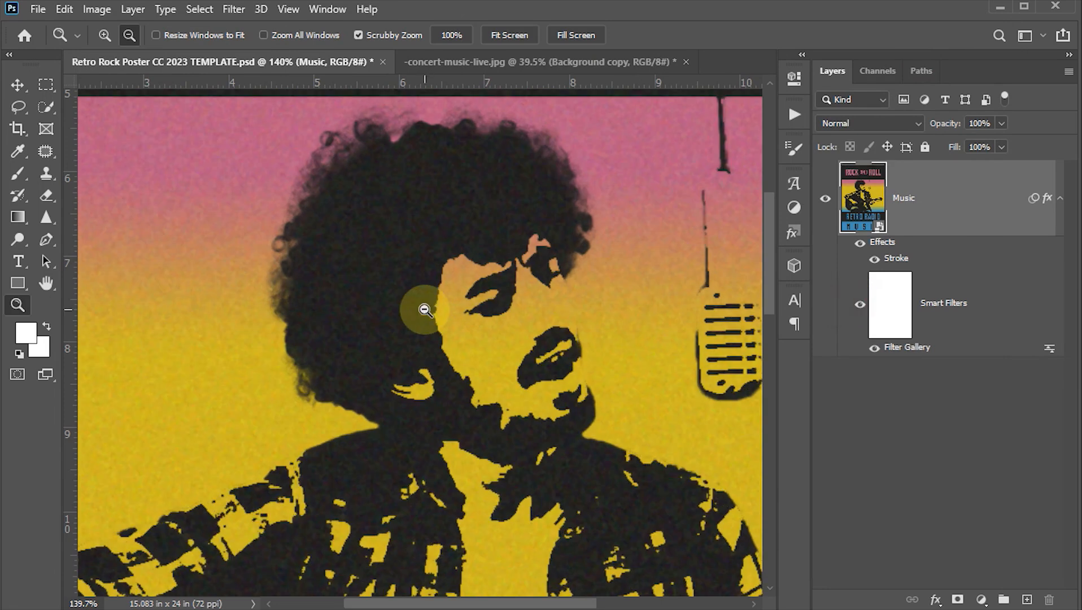
{"action": "key", "text": "ctrl+0"}
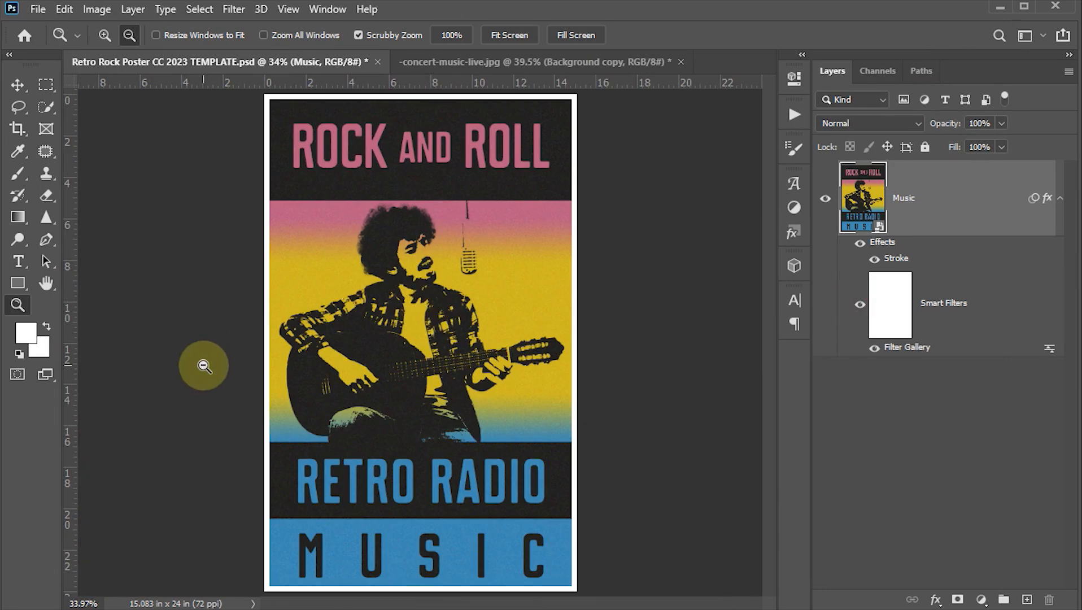
{"action": "key", "text": "ctrl+s"}
{"action": "key", "text": "v"}
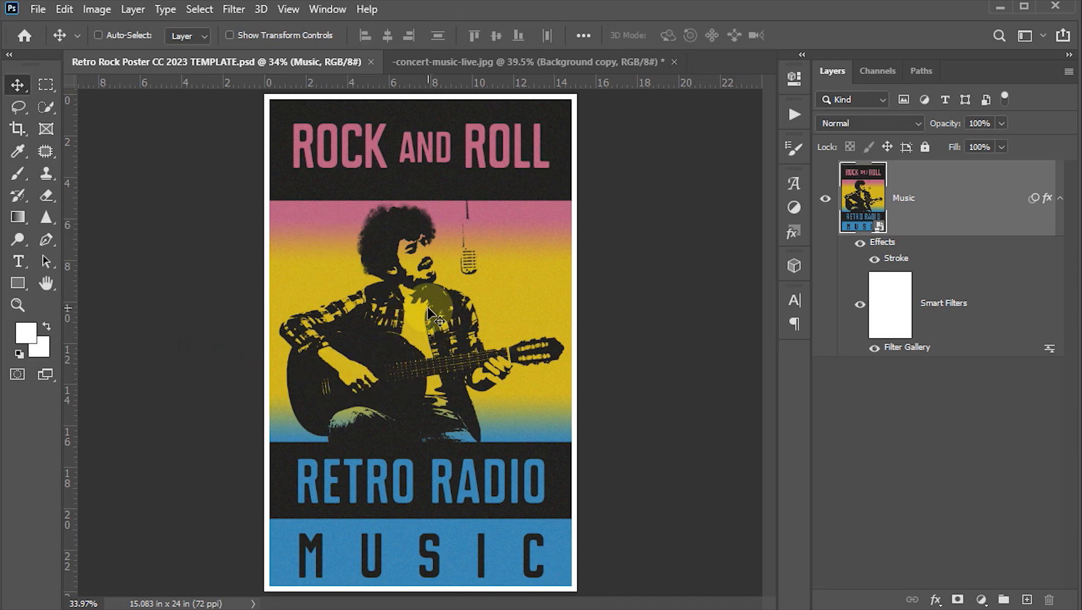
Examine the grain and posterized detail across the finished poster up close with the interface panels hidden.
{"action": "key", "text": "z"}
{"action": "left_click_drag", "start_coordinate": [374, 217], "coordinate": [433, 335]}
{"action": "key", "text": "Tab"}
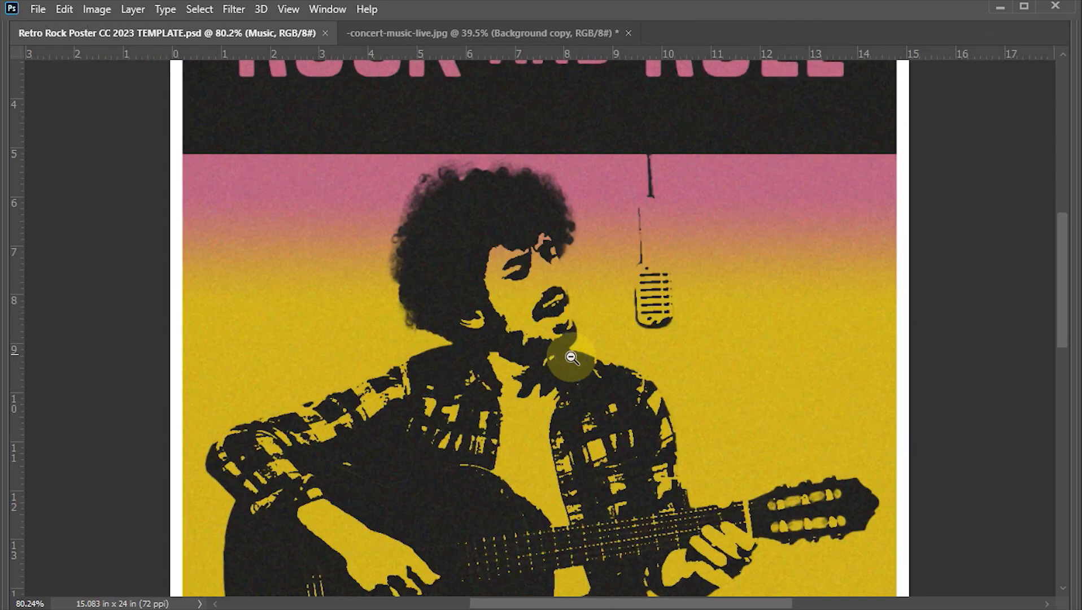
{"action": "left_click_drag", "start_coordinate": [580, 362], "coordinate": [570, 97]}
{"action": "left_click_drag", "start_coordinate": [569, 355], "coordinate": [549, 480]}
{"action": "left_click_drag", "start_coordinate": [557, 348], "coordinate": [553, 219]}
{"action": "left_click_drag", "start_coordinate": [556, 455], "coordinate": [555, 283]}
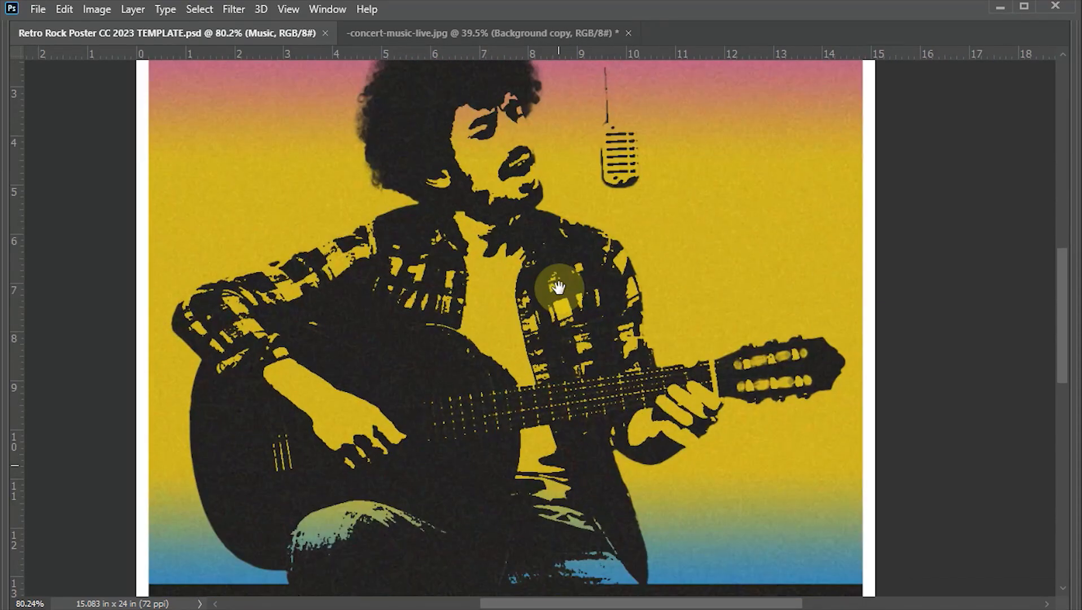
{"action": "key", "text": "Tab"}
{"action": "left_click", "coordinate": [560, 298]}
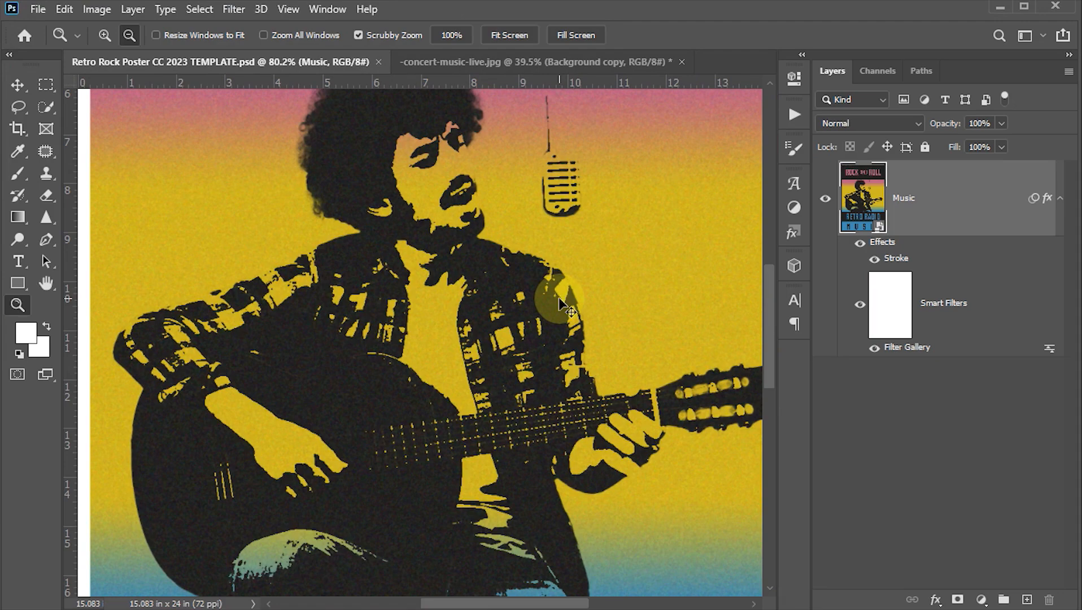